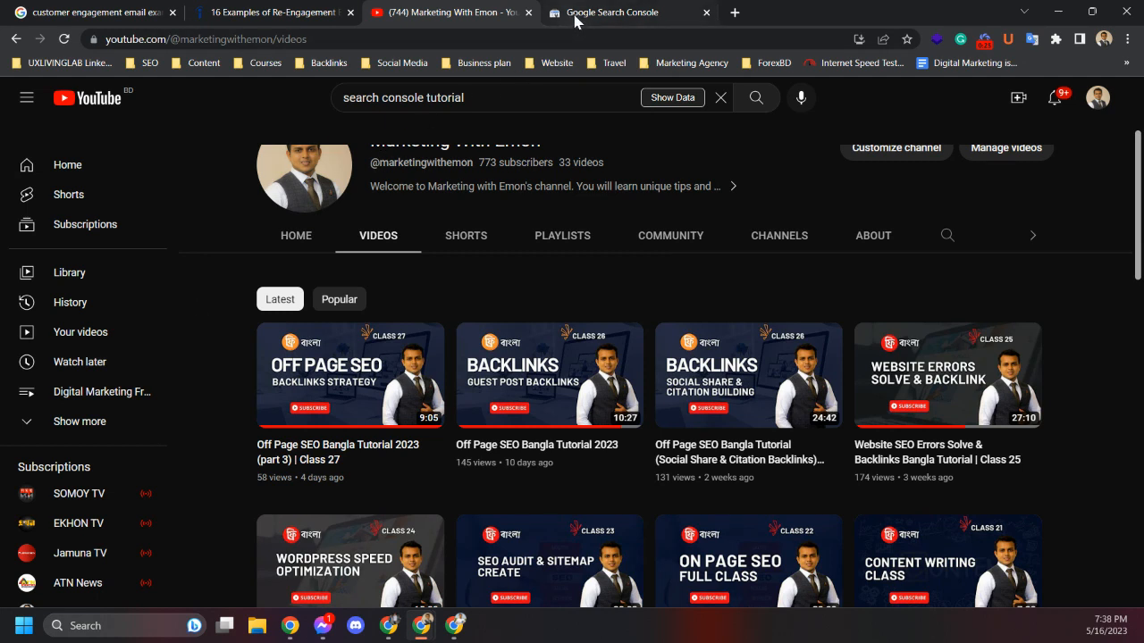
Open forexbd.ltd in a new tab and go to its WordPress admin About page
click(734, 12)
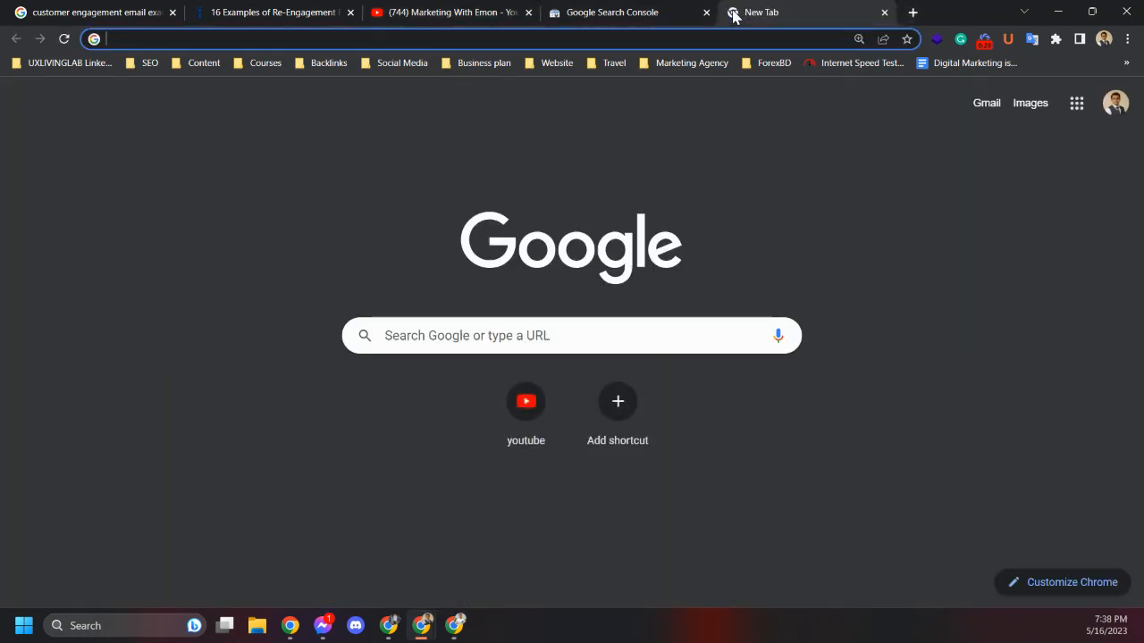
text(fo)
key(Return)
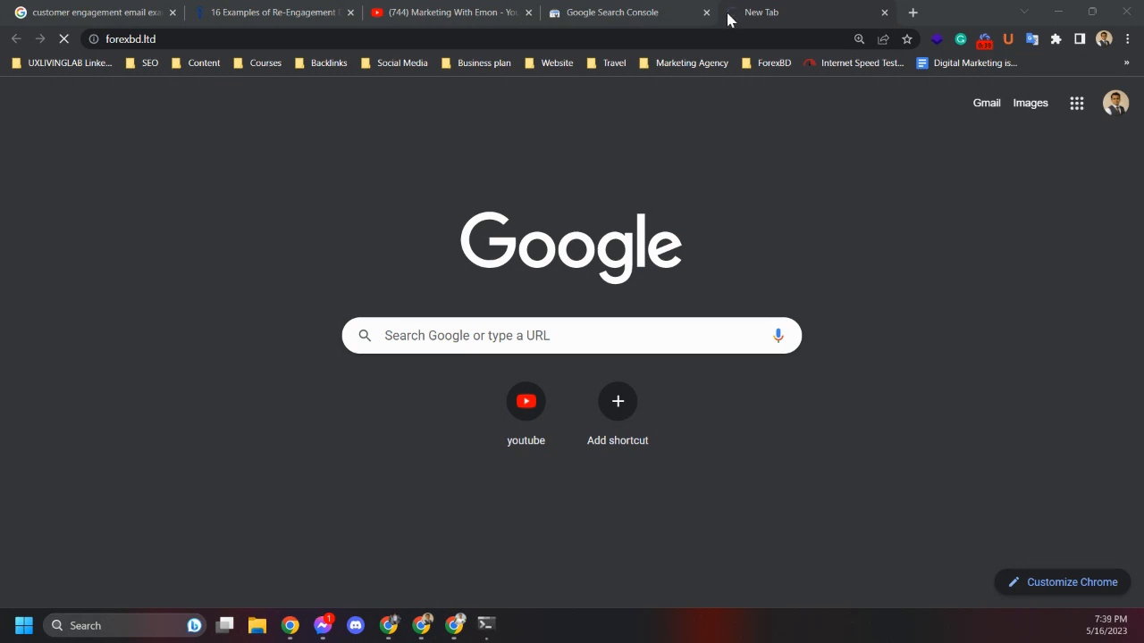
click(721, 12)
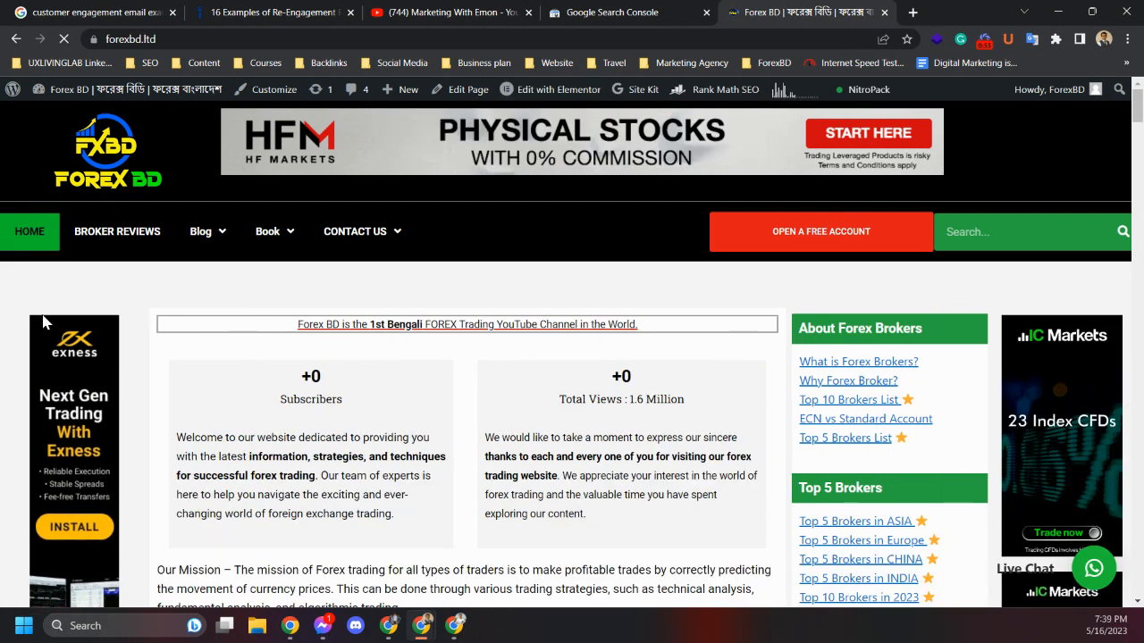
mouse_move(12, 97)
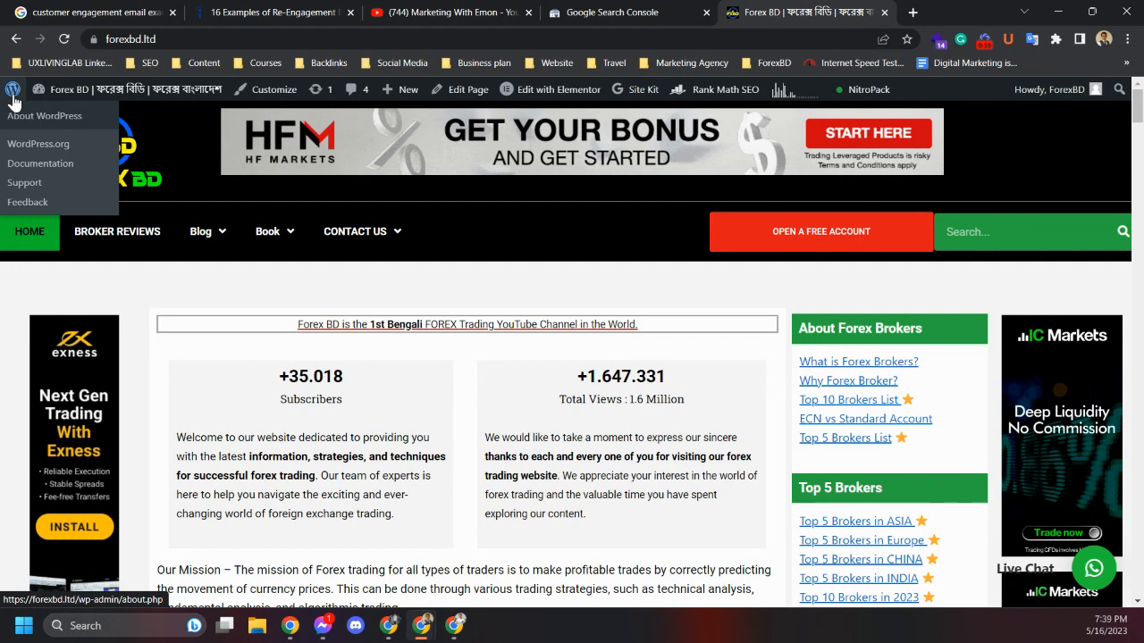
click(14, 102)
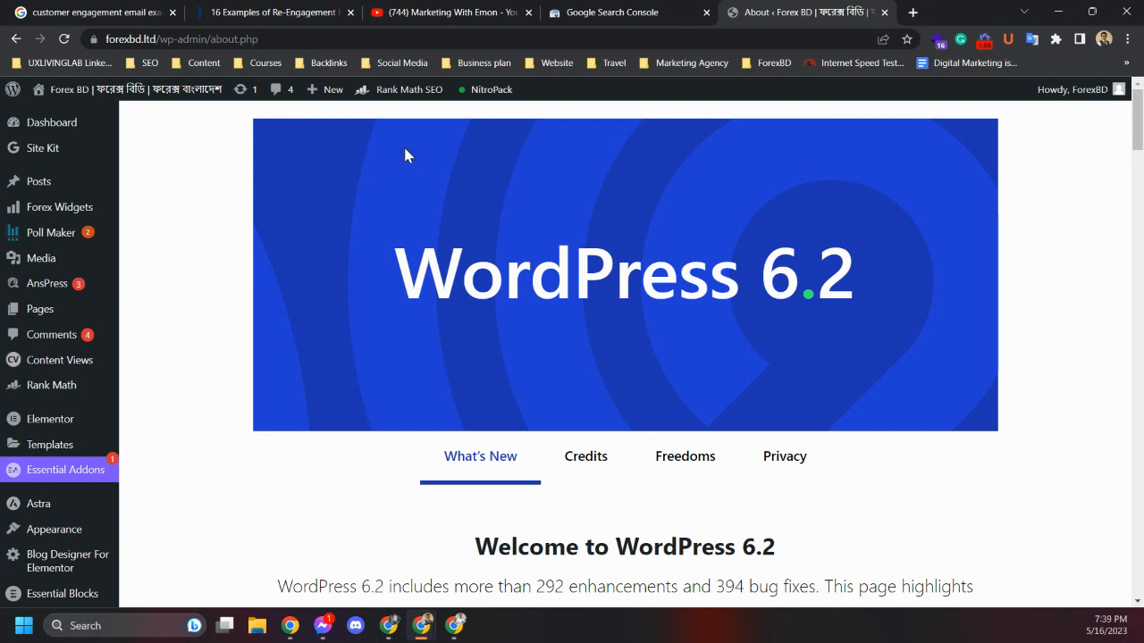
click(629, 14)
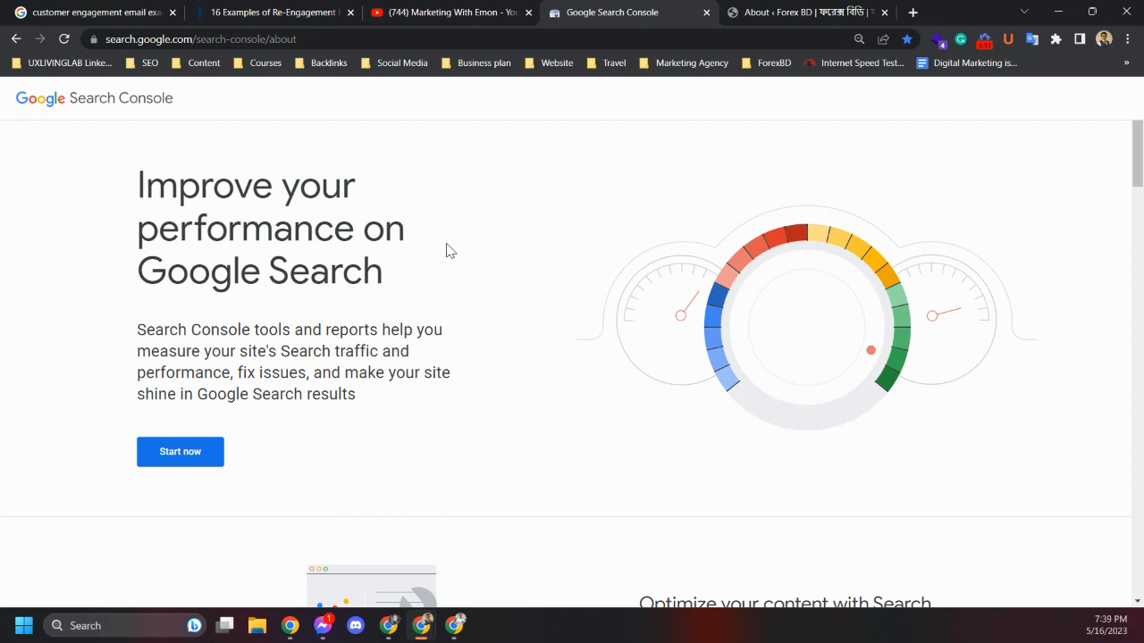
click(780, 10)
click(646, 12)
click(775, 14)
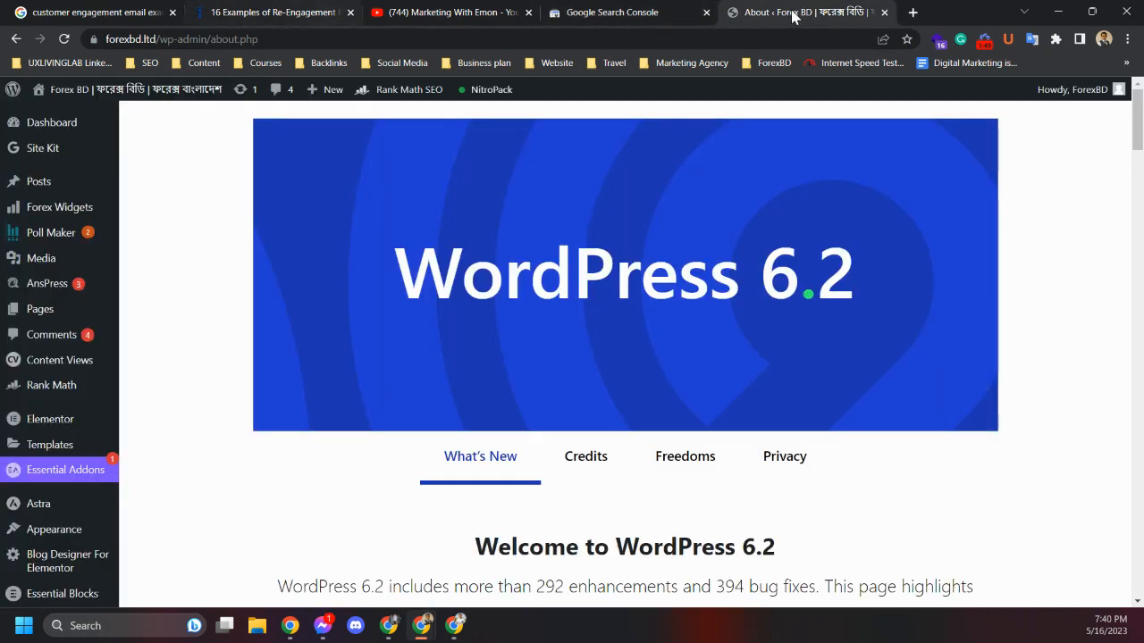
Search Google for site:forex.ltd in a new tab
click(912, 12)
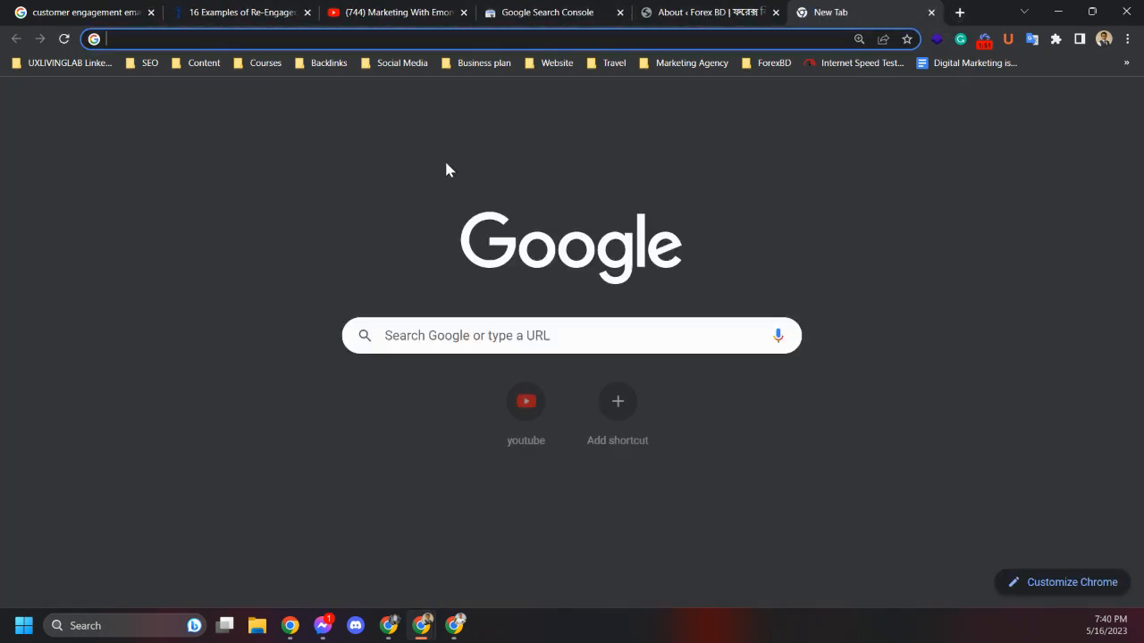
click(466, 332)
text(s)
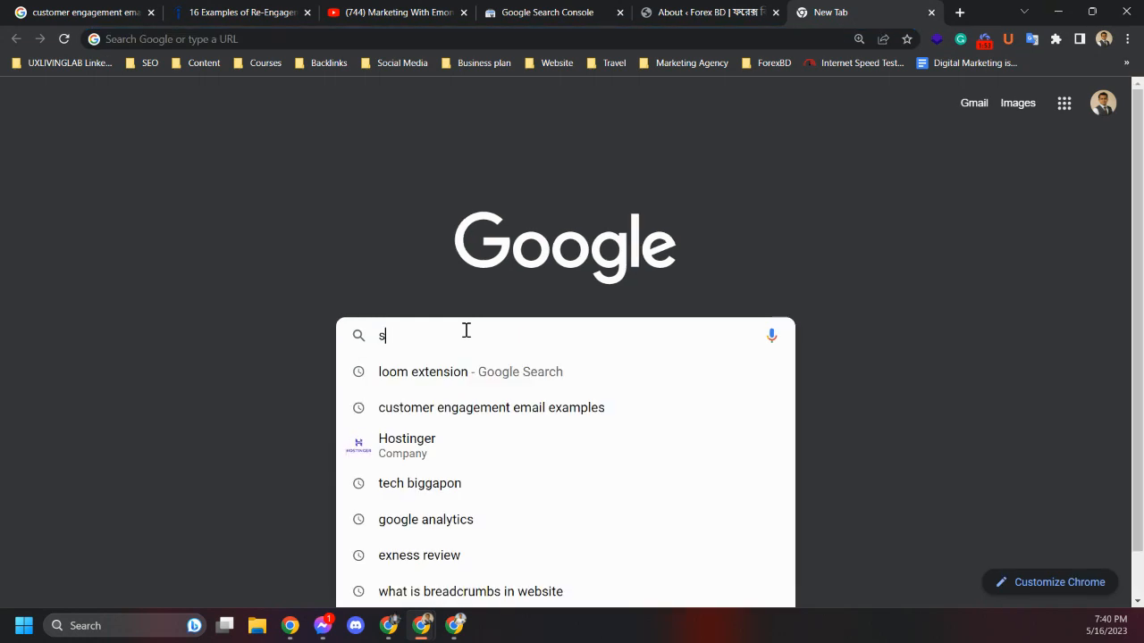
text(ite)
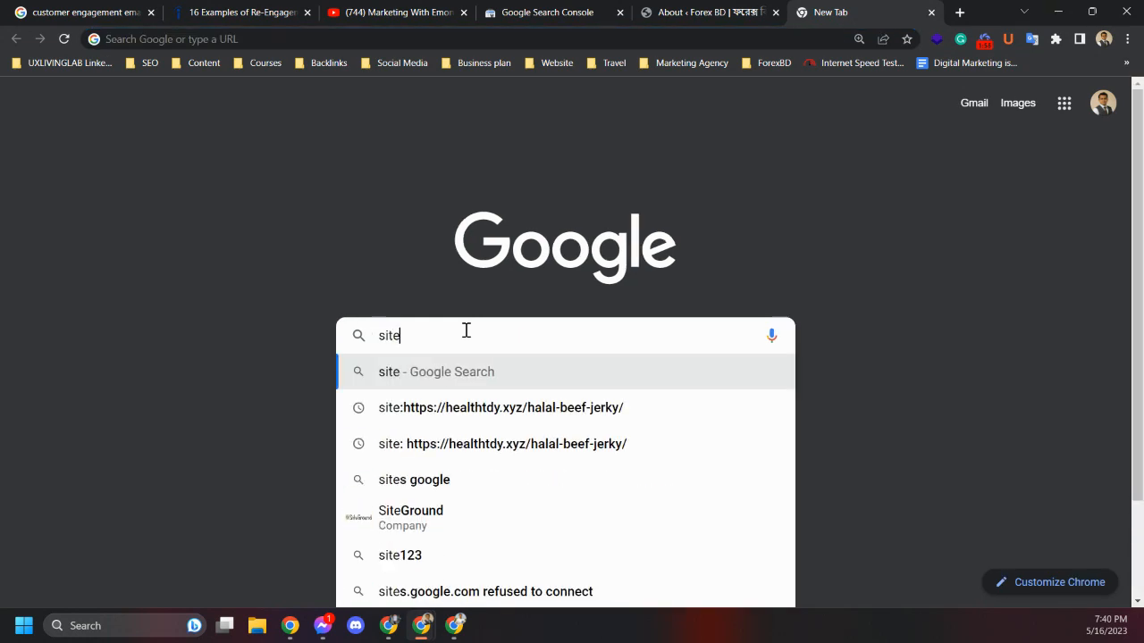
text(:)
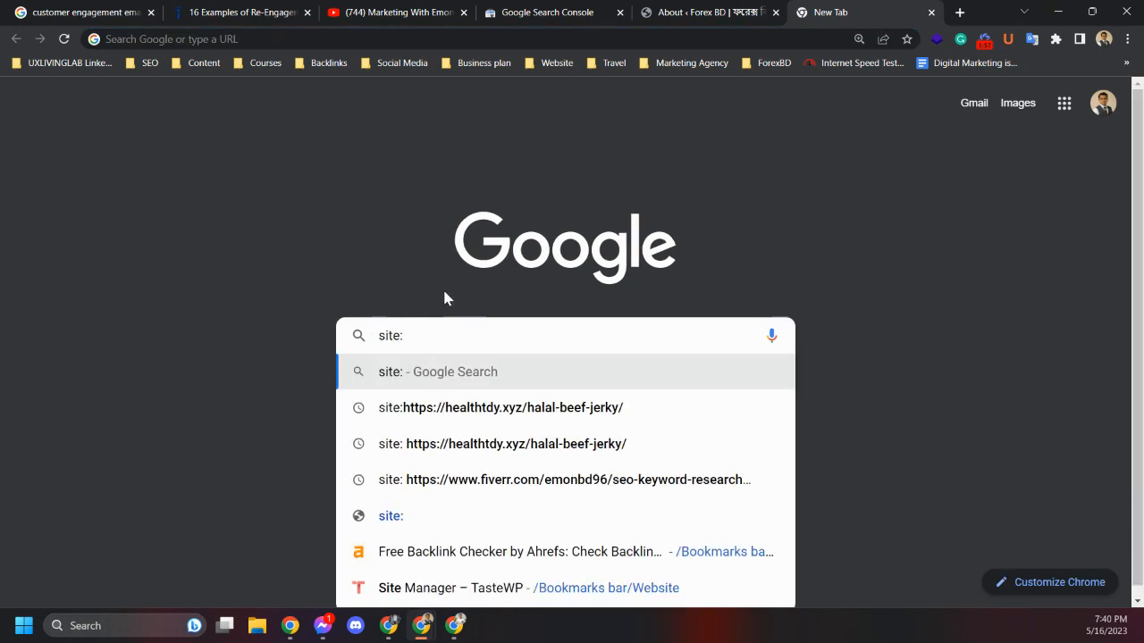
text(for)
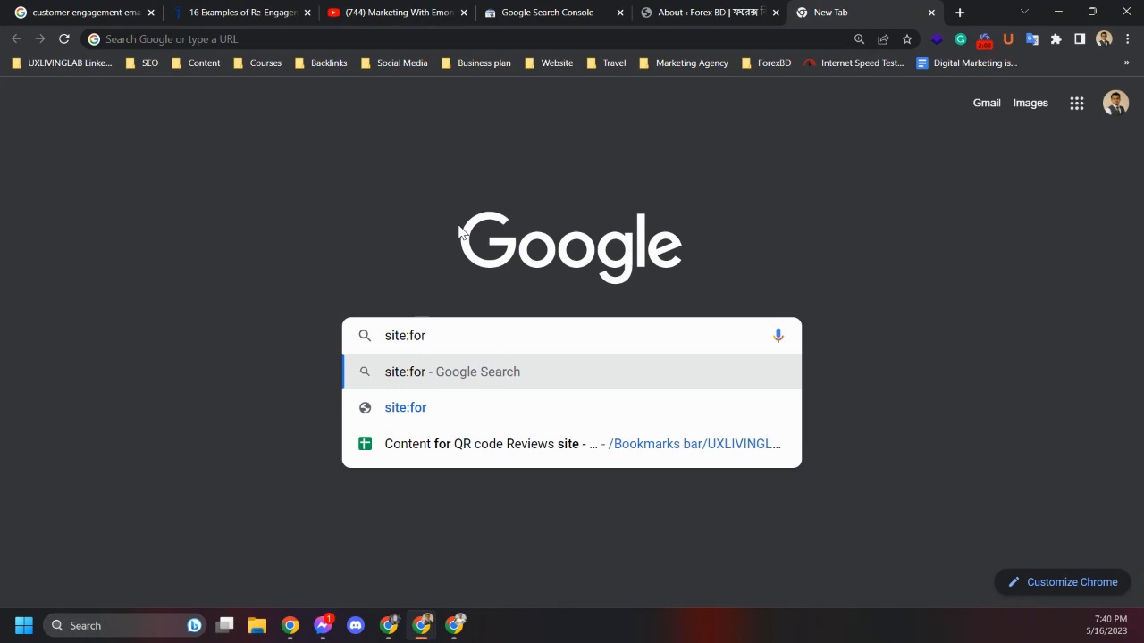
text(ex)
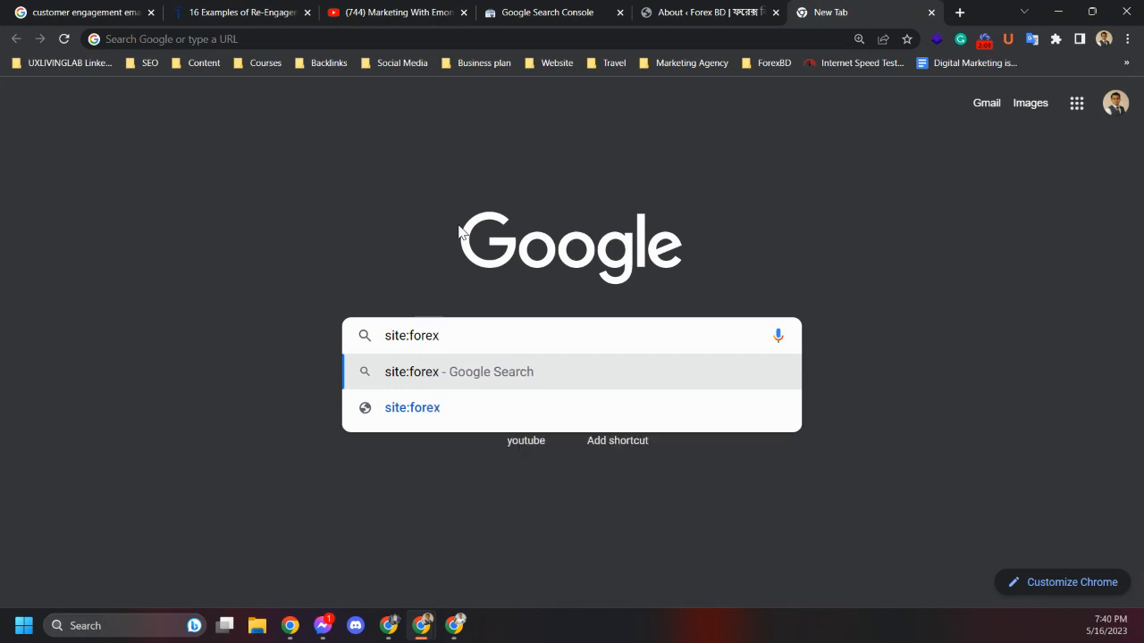
text(.lt)
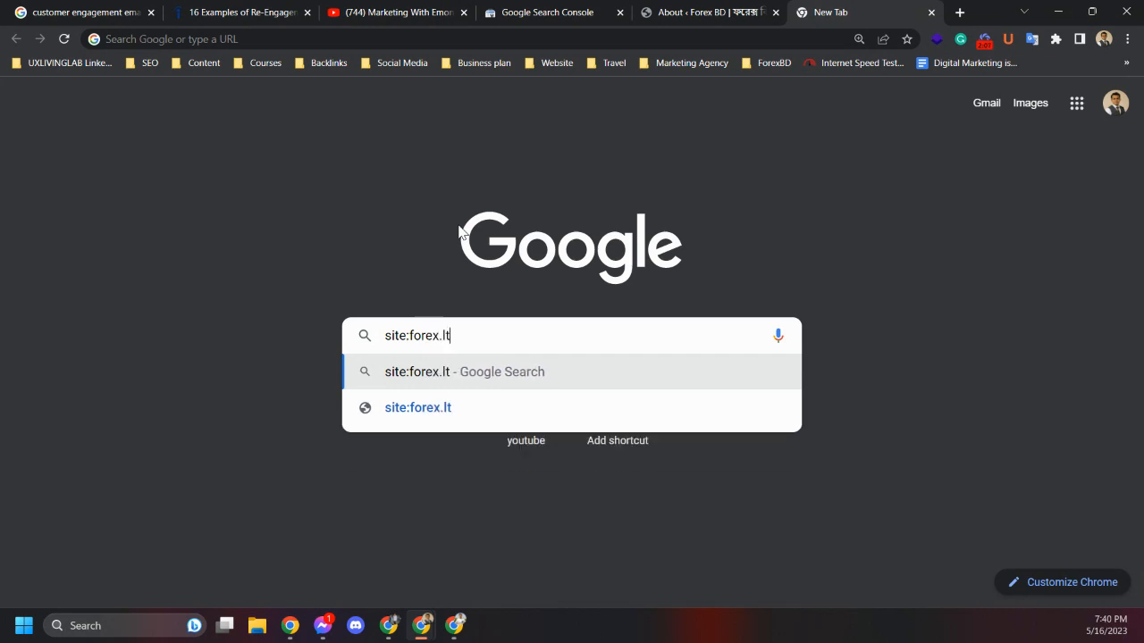
text(d)
key(Return)
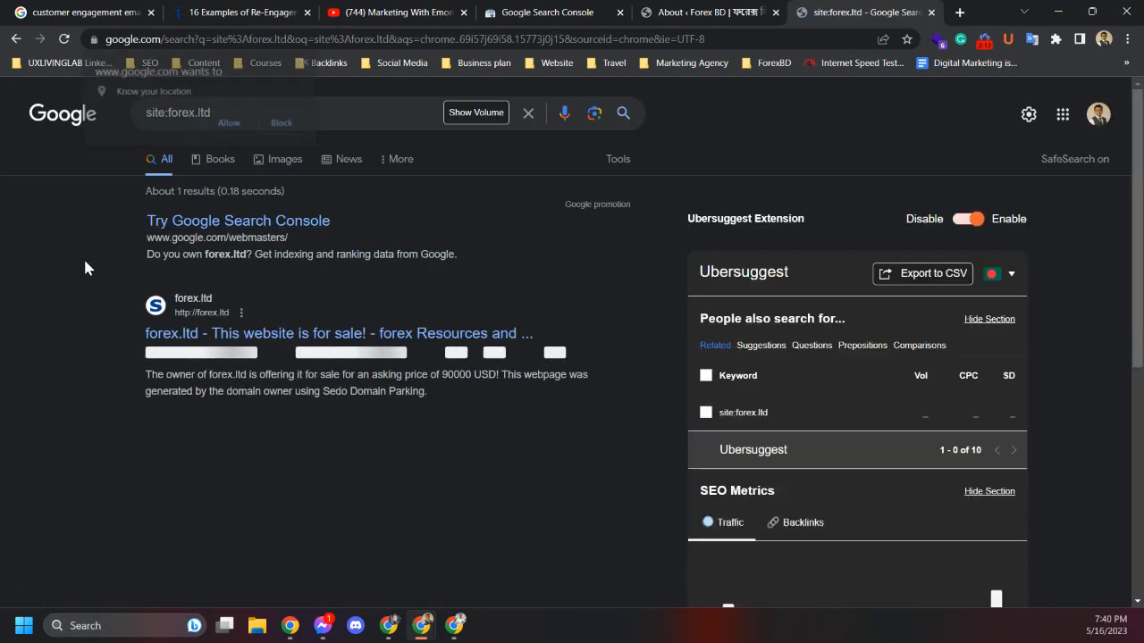
click(659, 9)
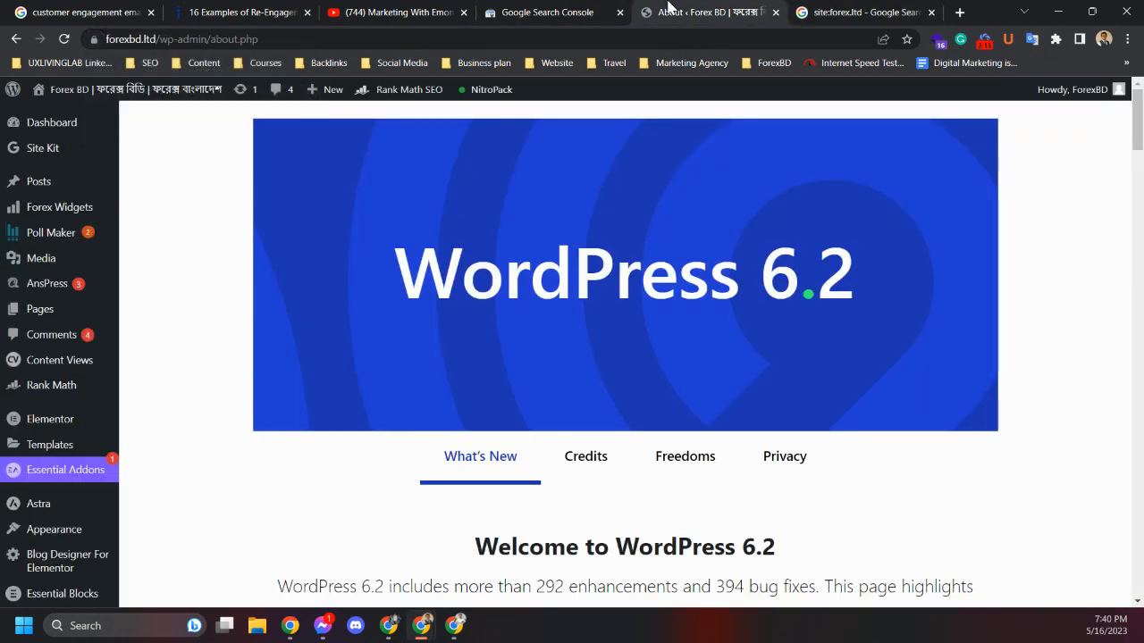
double_click(120, 38)
drag(122, 38, 95, 38)
key(ctrl+c)
click(826, 12)
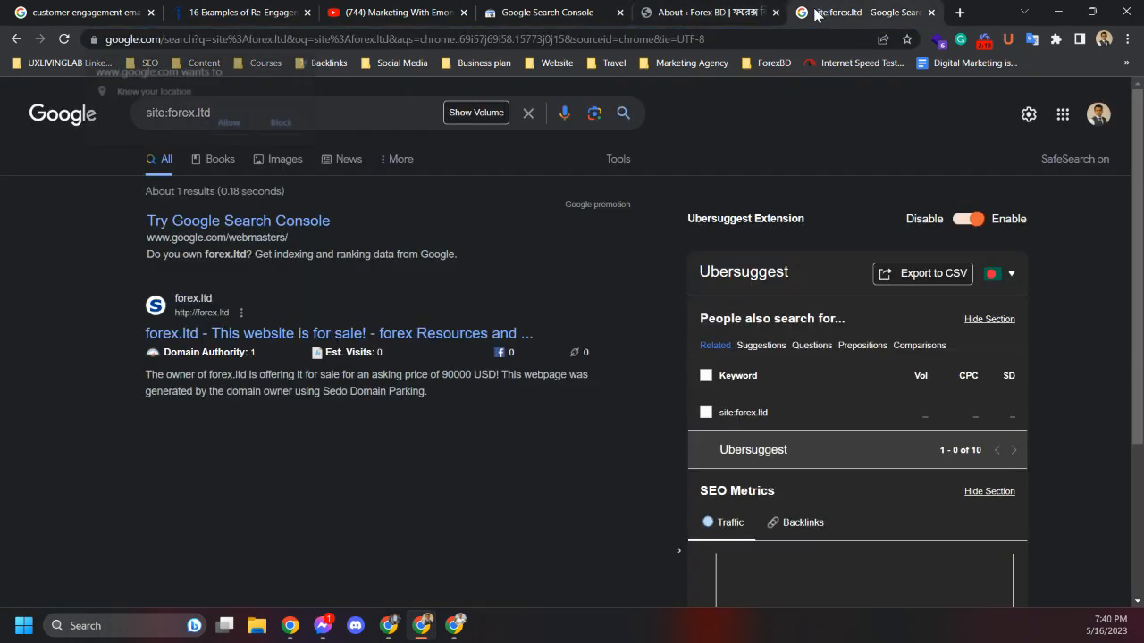
click(297, 123)
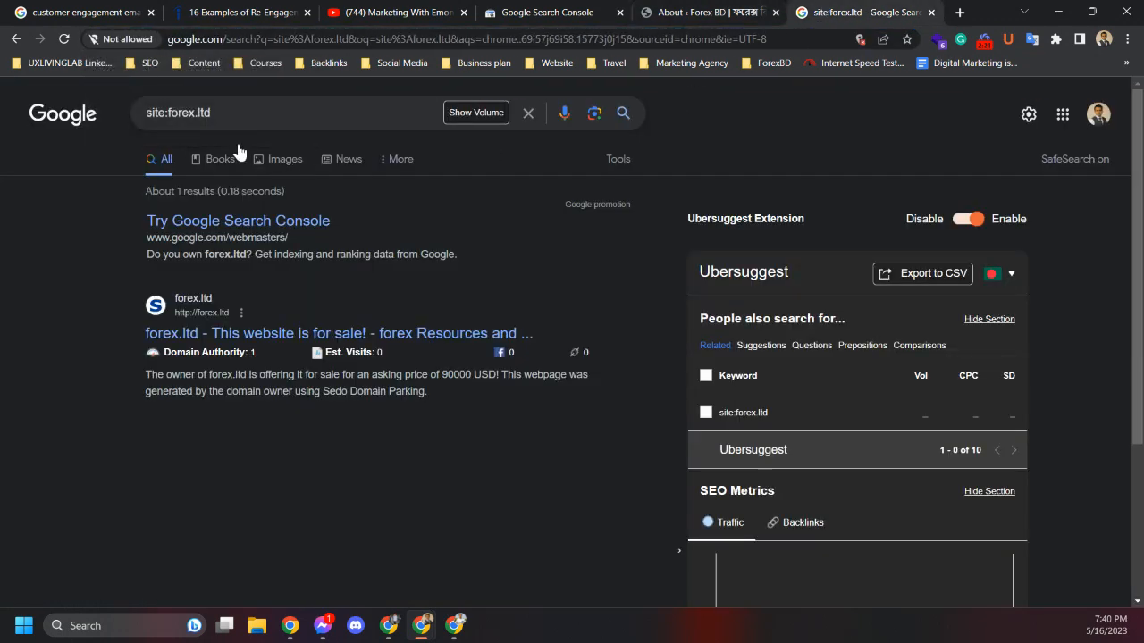
drag(220, 116, 169, 114)
key(ctrl+v)
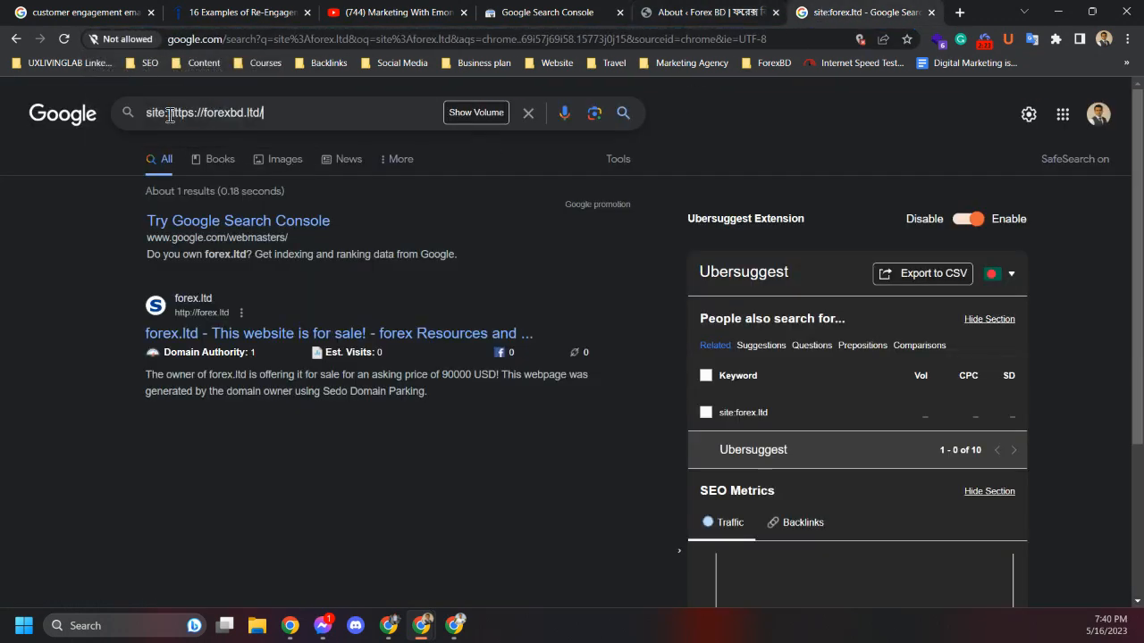
key(Return)
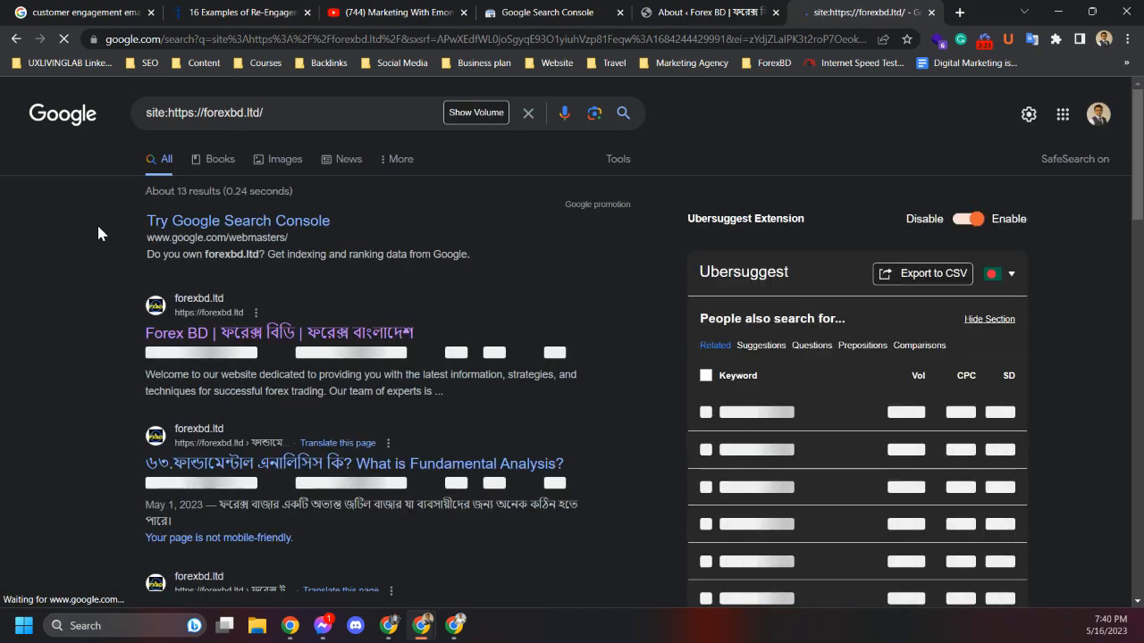
Scroll through the pages listed in the site: search results
scroll(98, 231, down, 4)
scroll(98, 230, up, 4)
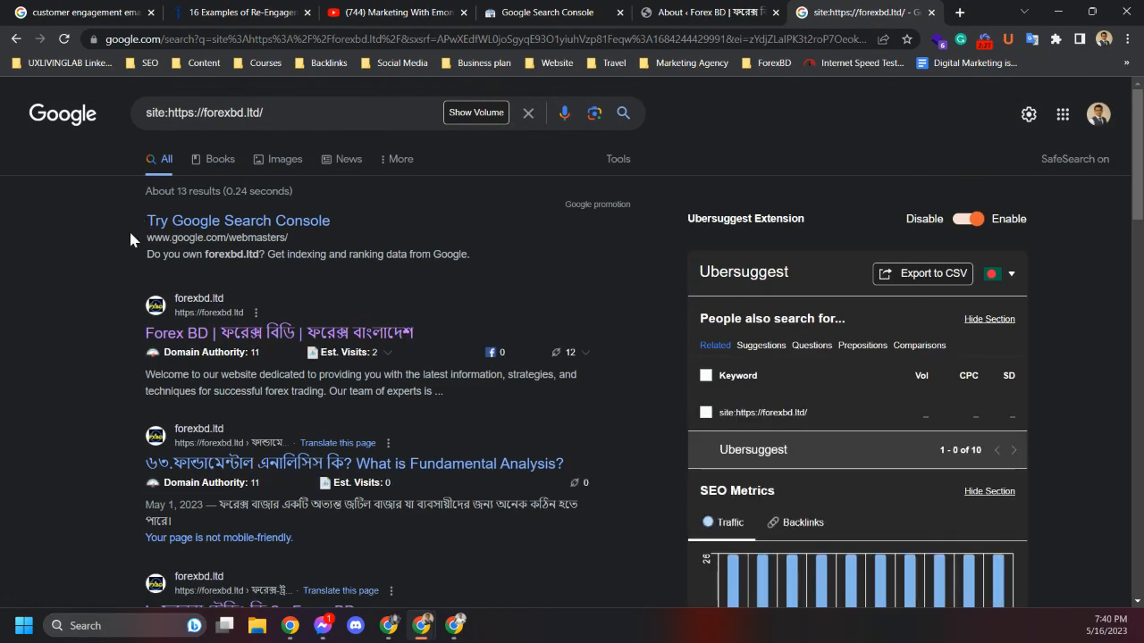
scroll(86, 266, down, 10)
scroll(75, 283, down, 7)
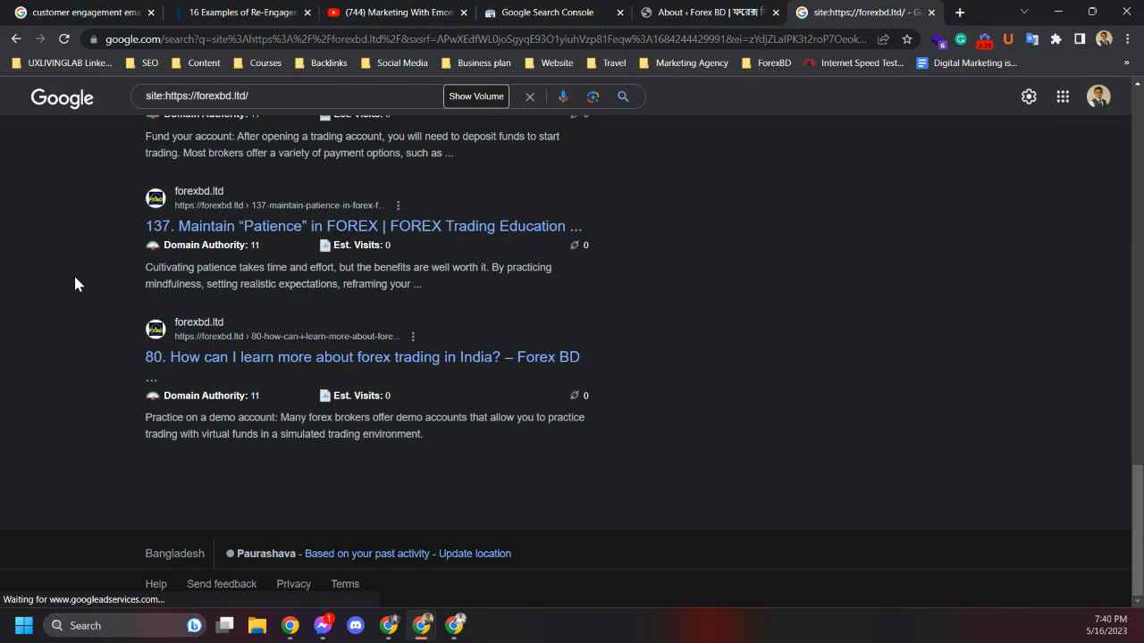
scroll(75, 282, up, 4)
scroll(75, 282, down, 4)
scroll(75, 282, up, 15)
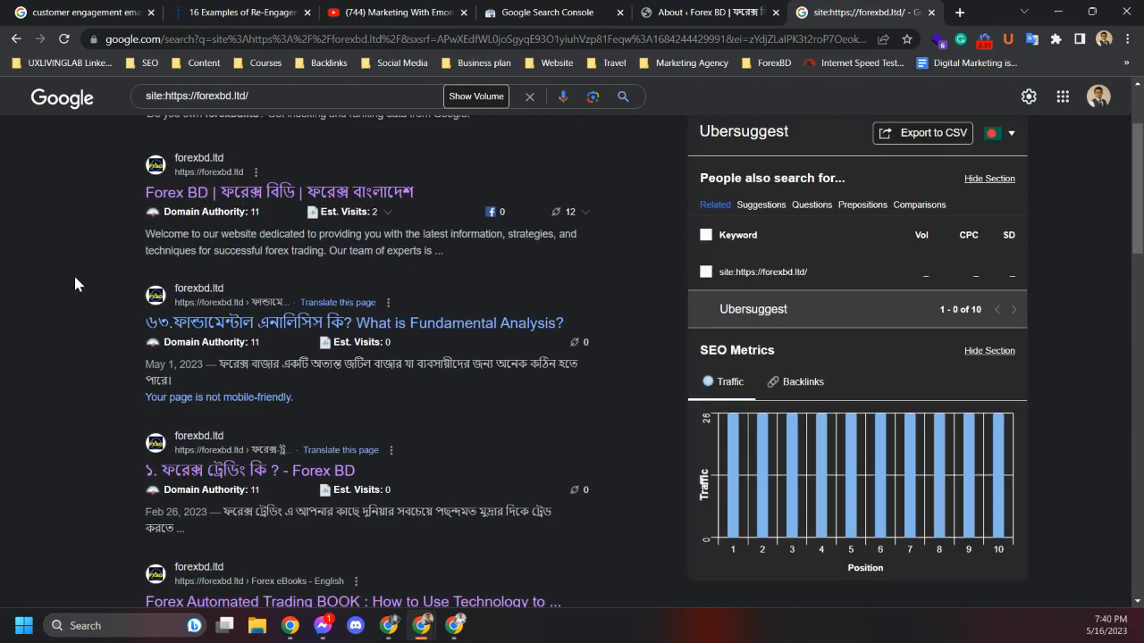
Open the Posts list in the WordPress admin
click(692, 12)
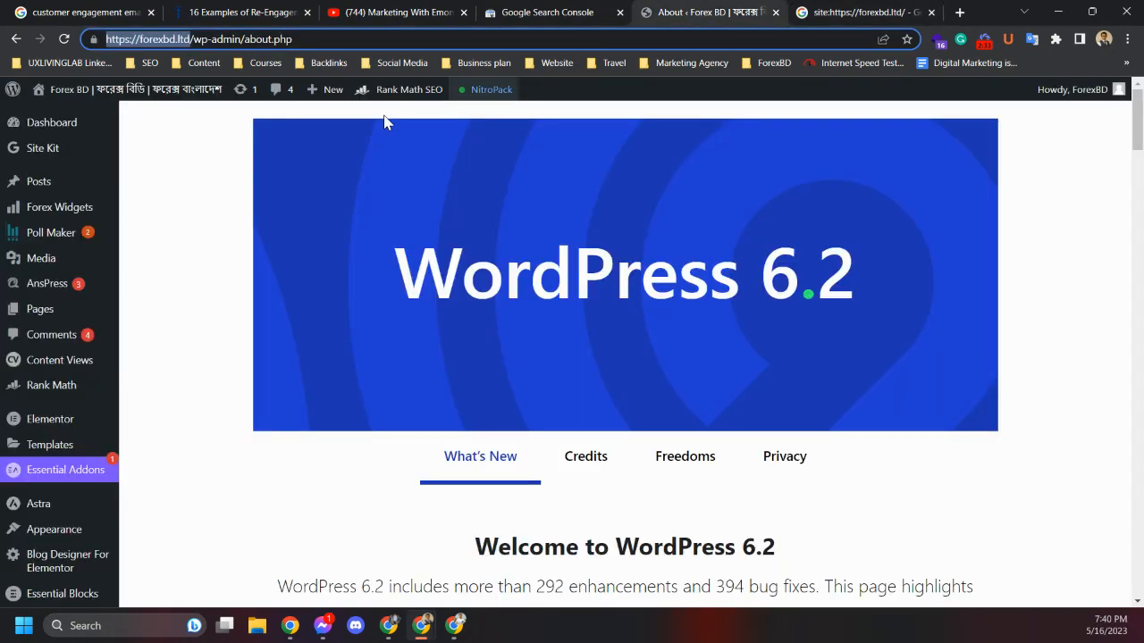
click(51, 192)
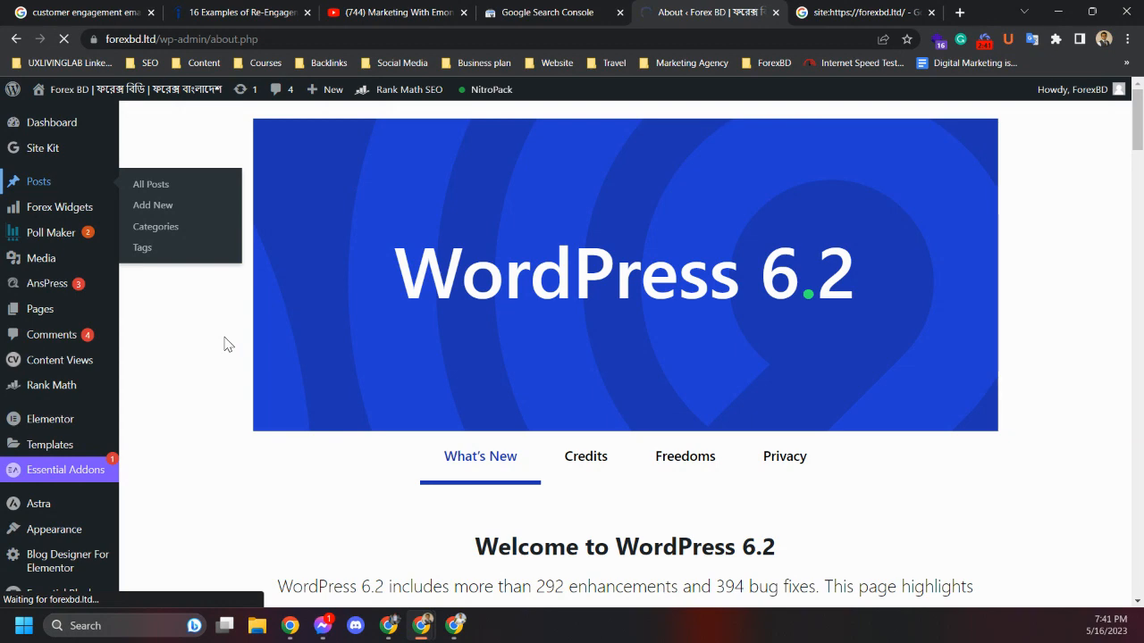
click(913, 9)
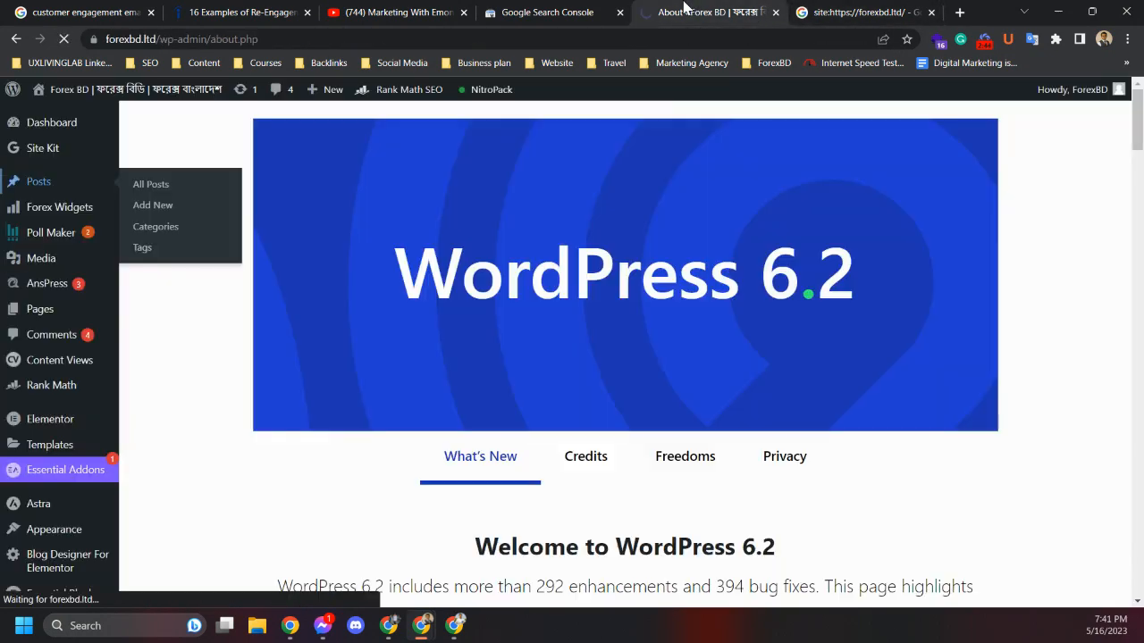
click(692, 11)
click(816, 10)
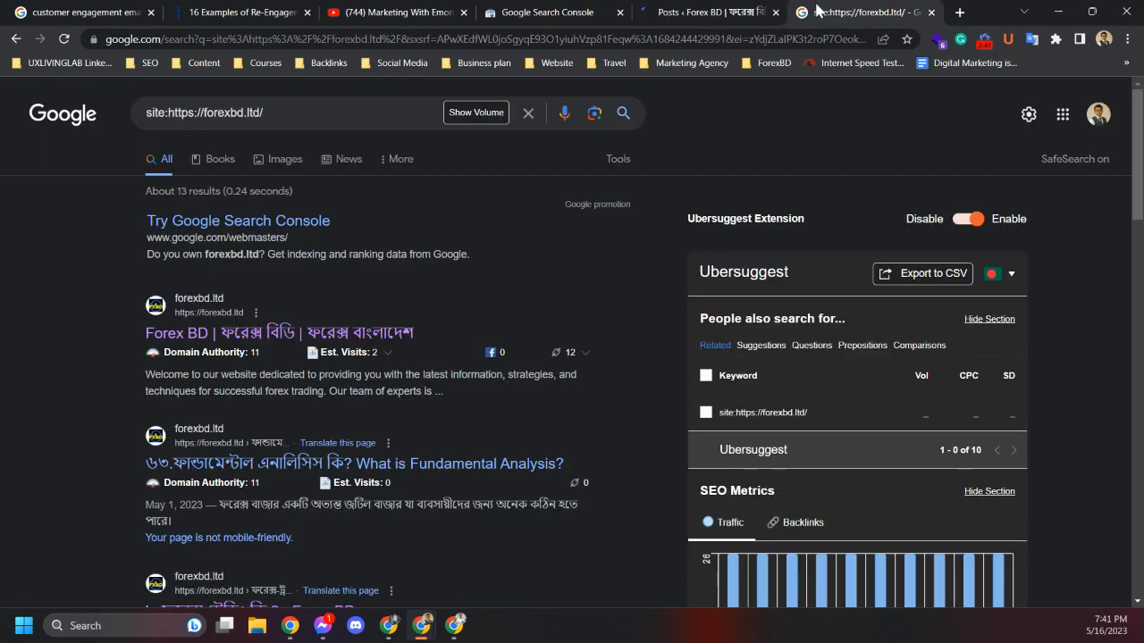
click(715, 12)
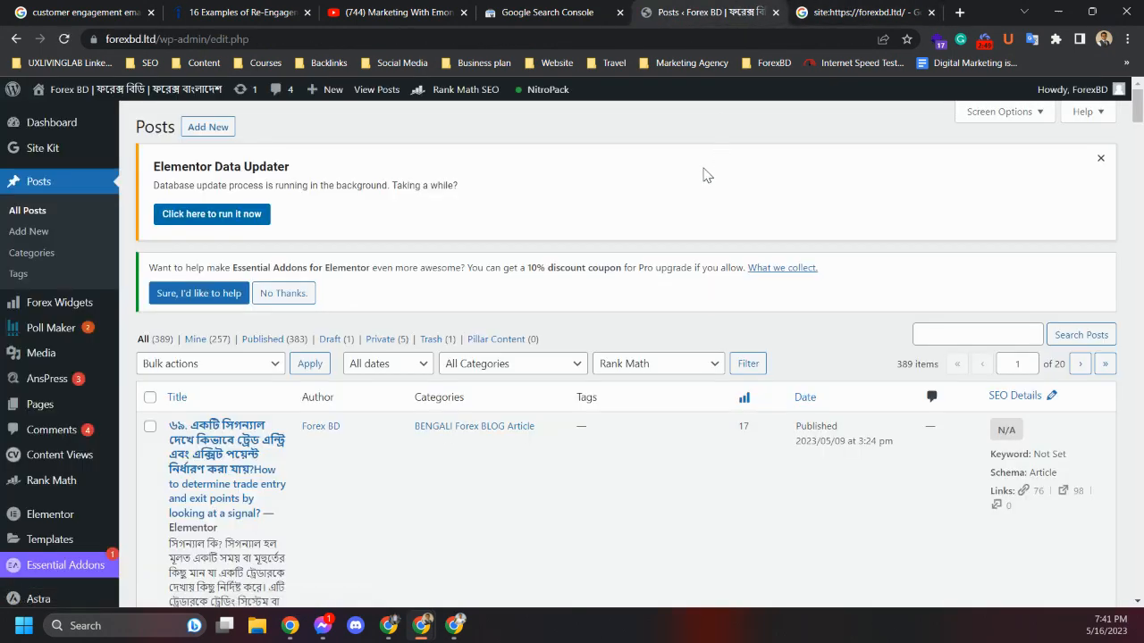
Return to the site: search results and review the indexed posts listed there
click(863, 14)
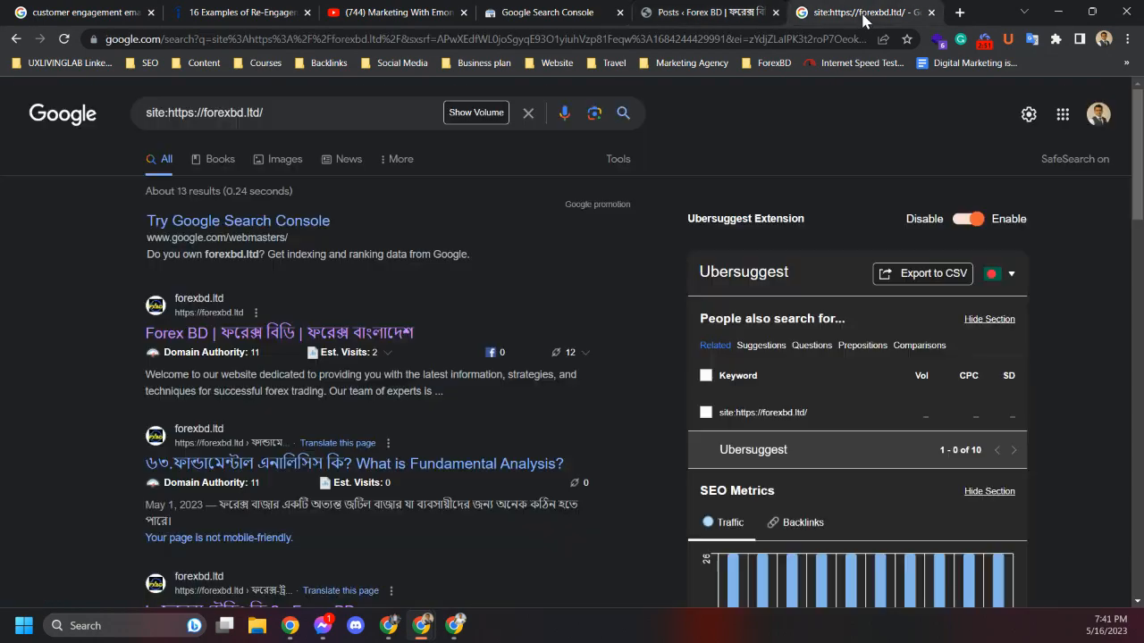
scroll(80, 386, down, 6)
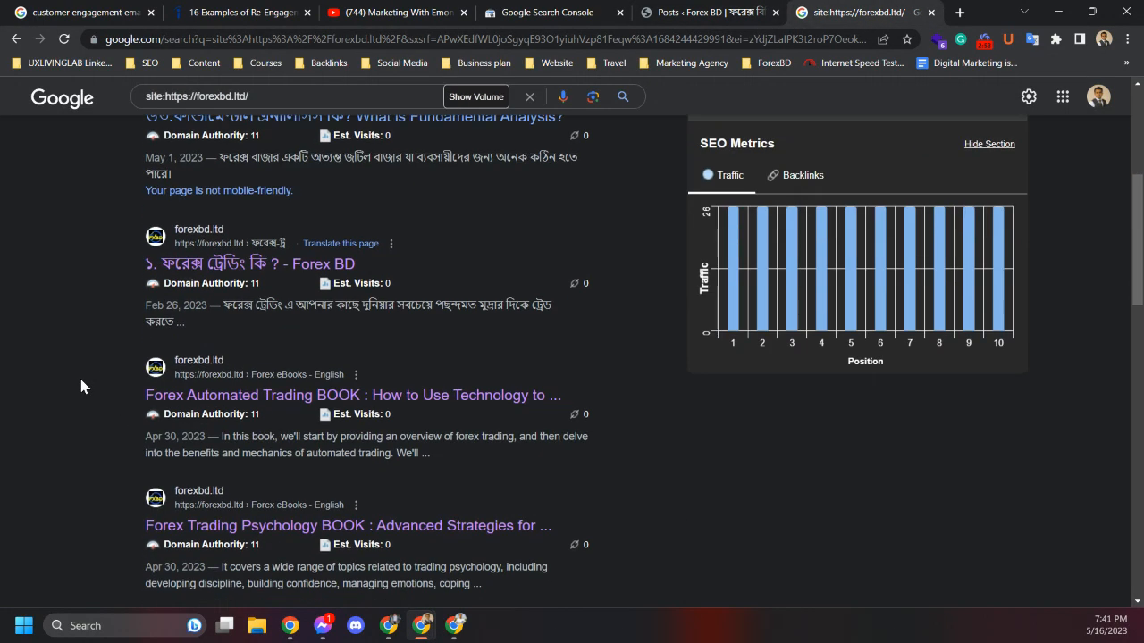
scroll(81, 386, down, 2)
scroll(80, 386, down, 4)
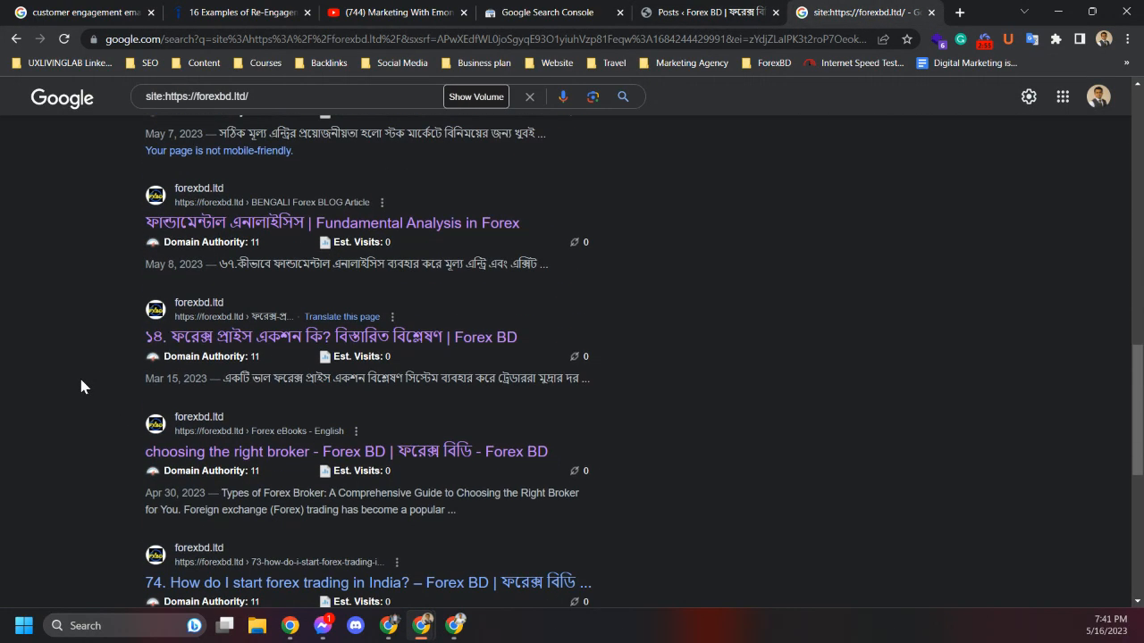
scroll(81, 386, up, 2)
scroll(81, 386, up, 10)
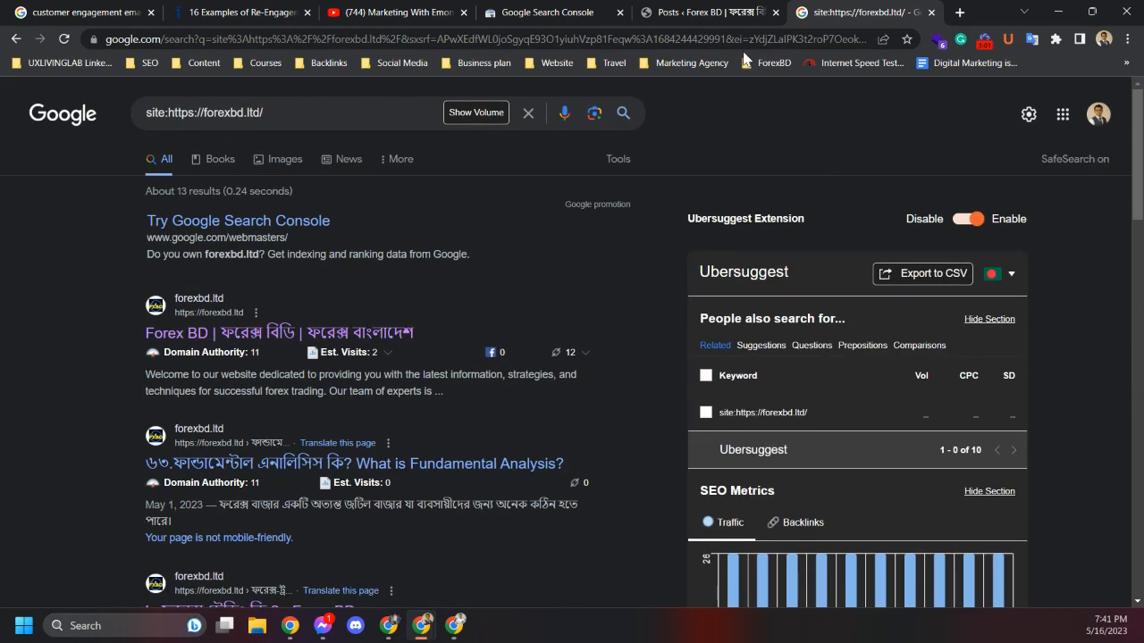
Open Google Search Console for the forexbd.ltd property
click(568, 9)
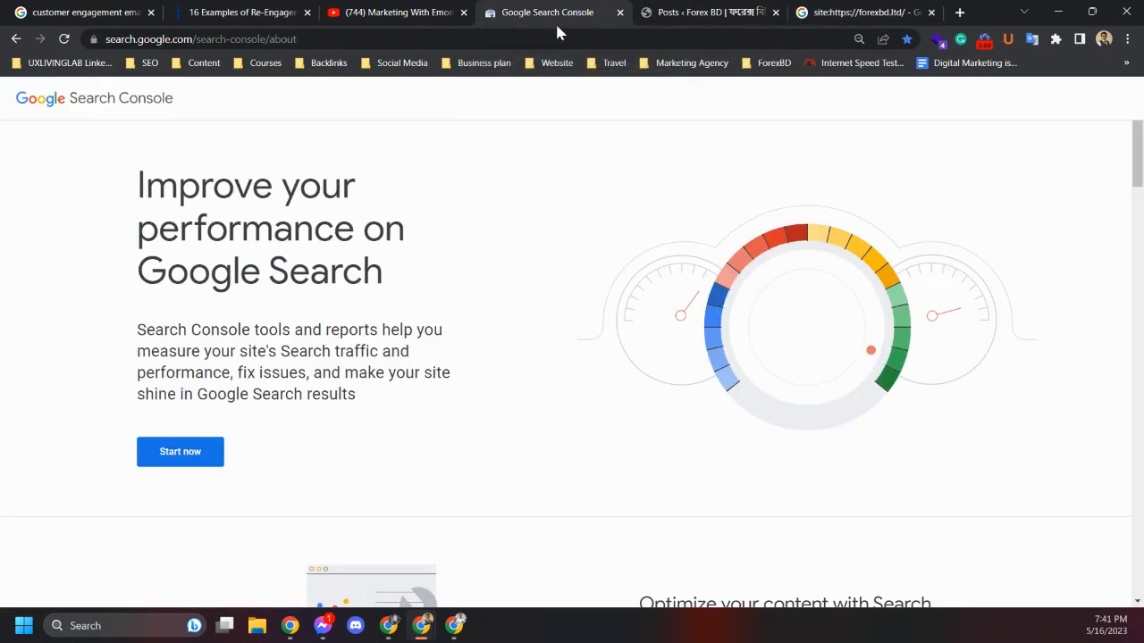
click(193, 460)
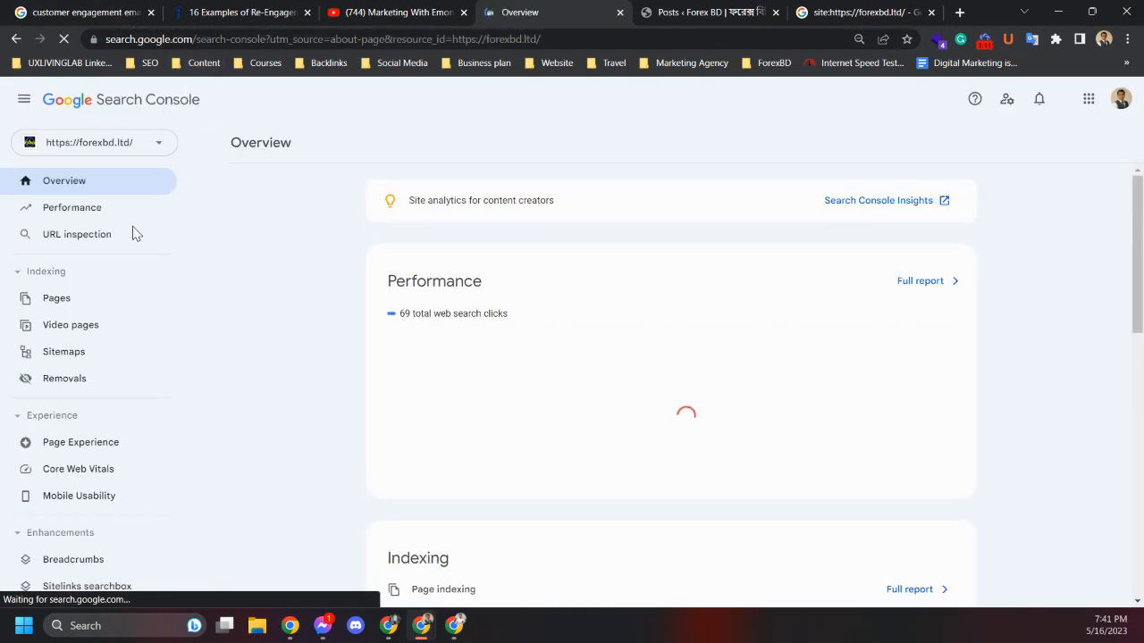
Add a URL prefix property in Search Console by pasting the copied site address, then close the verification notice
click(101, 144)
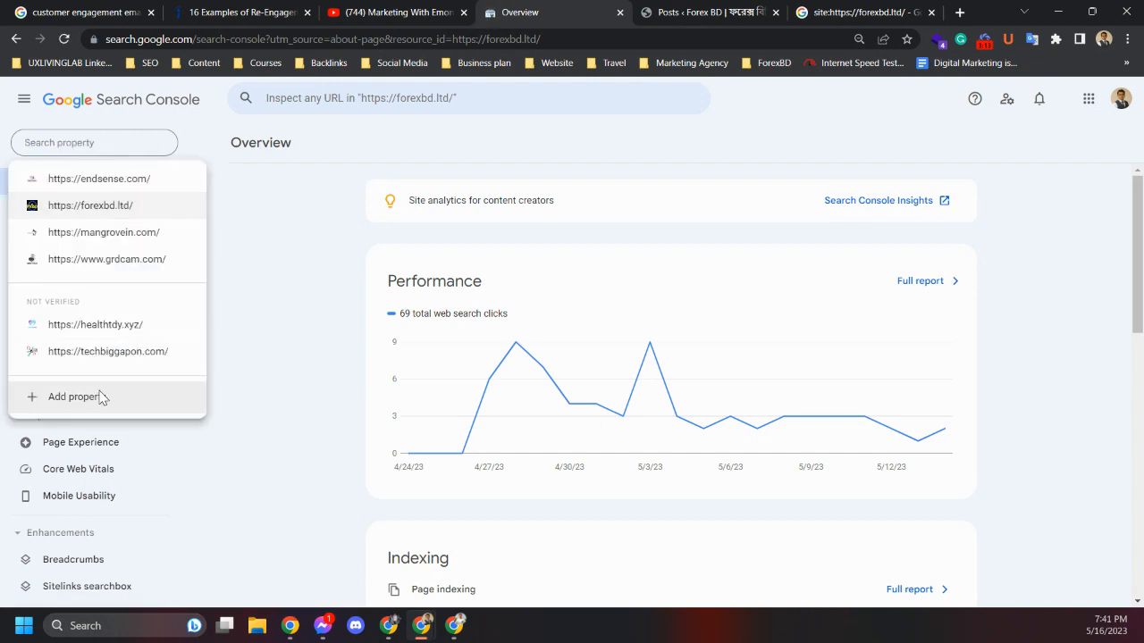
click(102, 395)
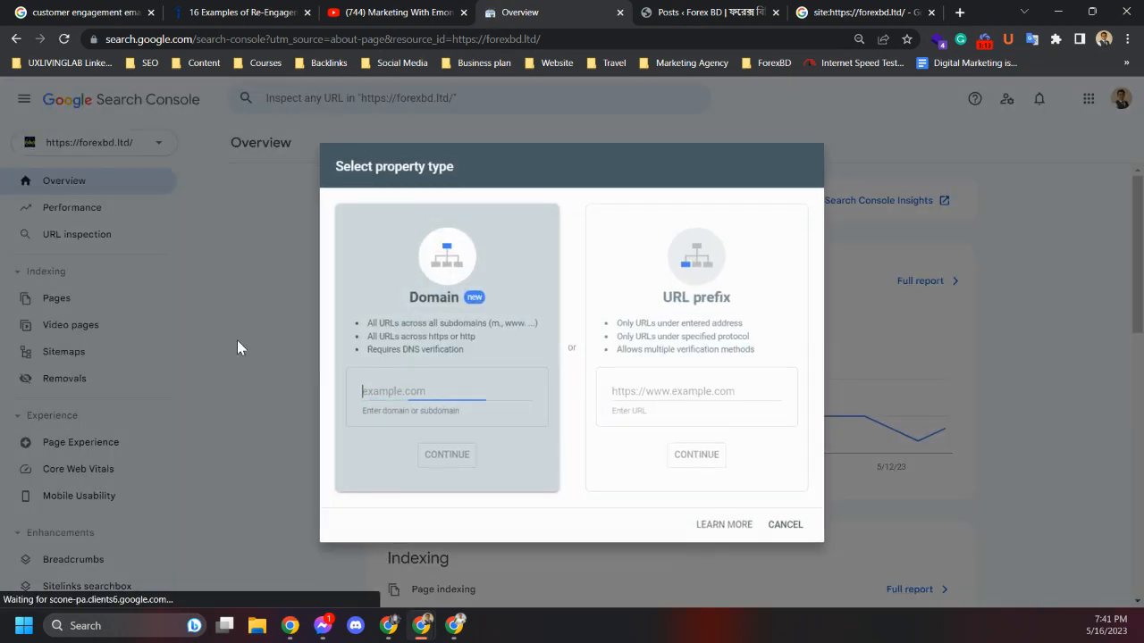
click(701, 336)
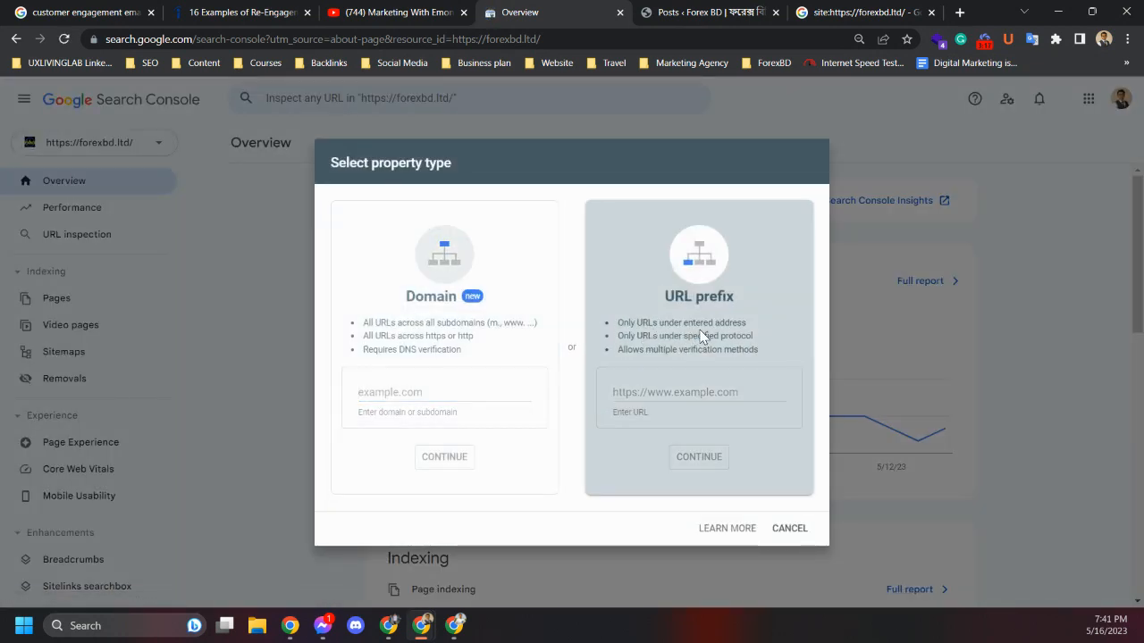
click(693, 397)
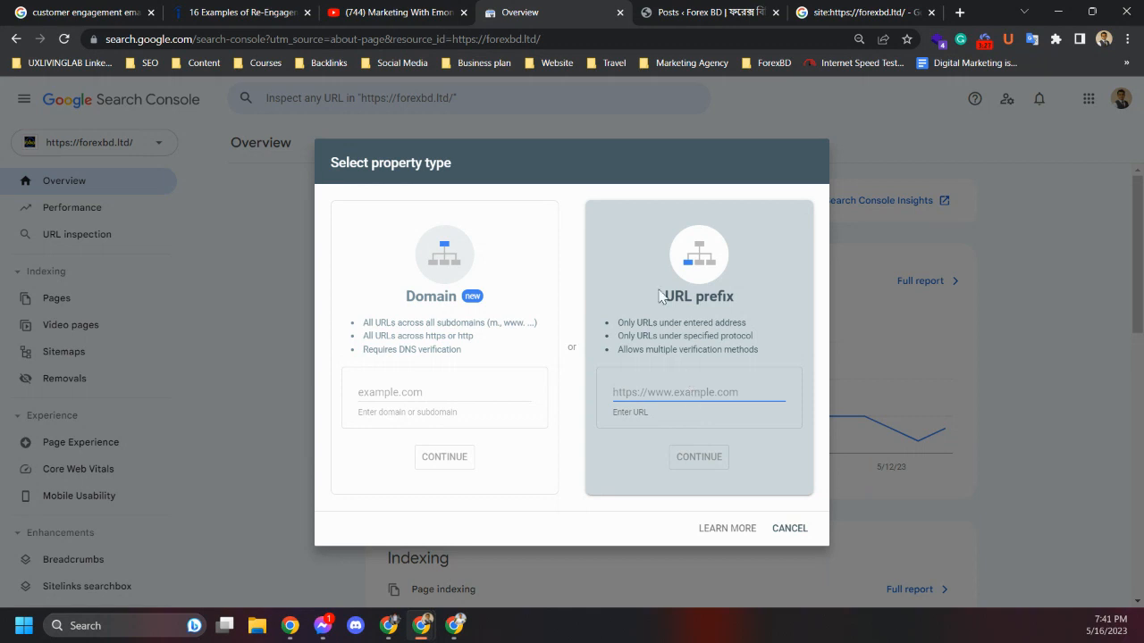
click(827, 12)
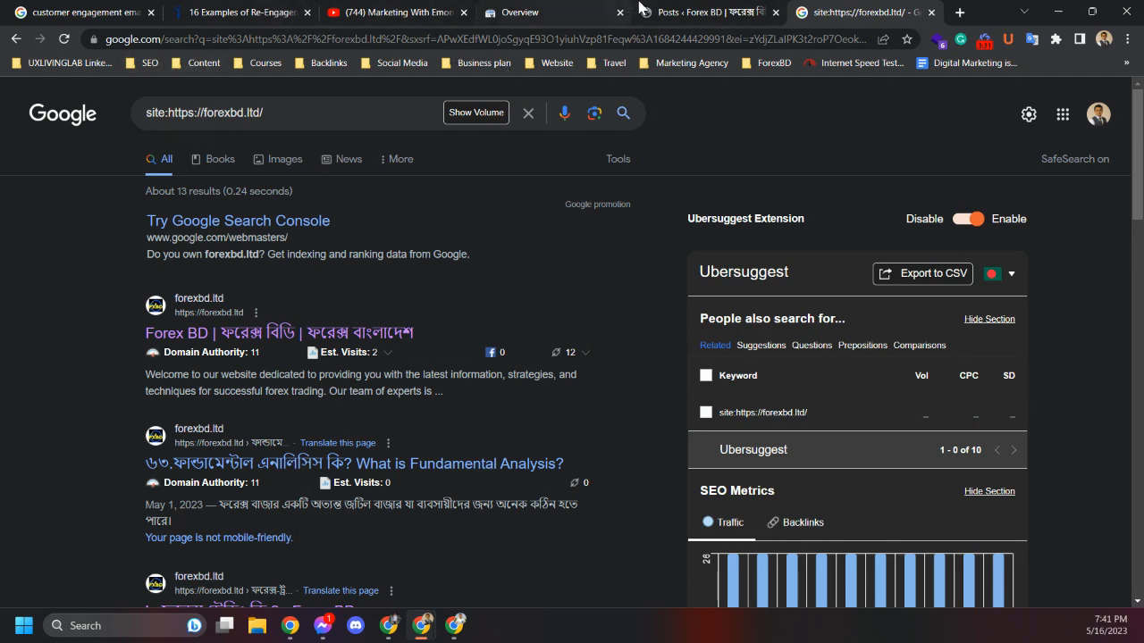
click(536, 12)
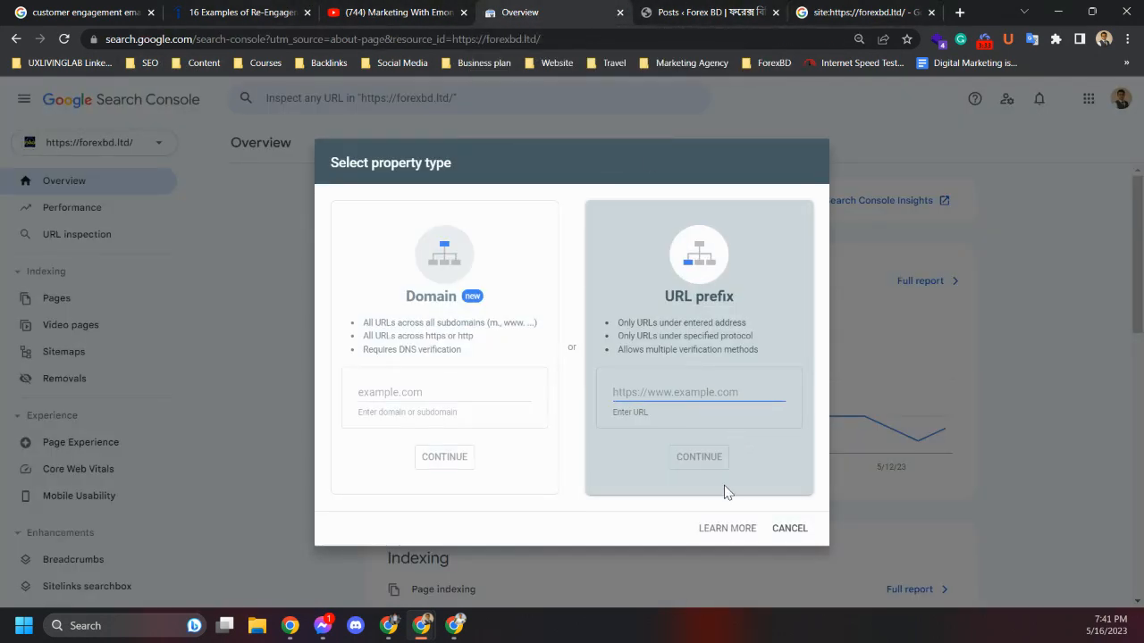
text(https://forexbd.ltd/)
click(701, 471)
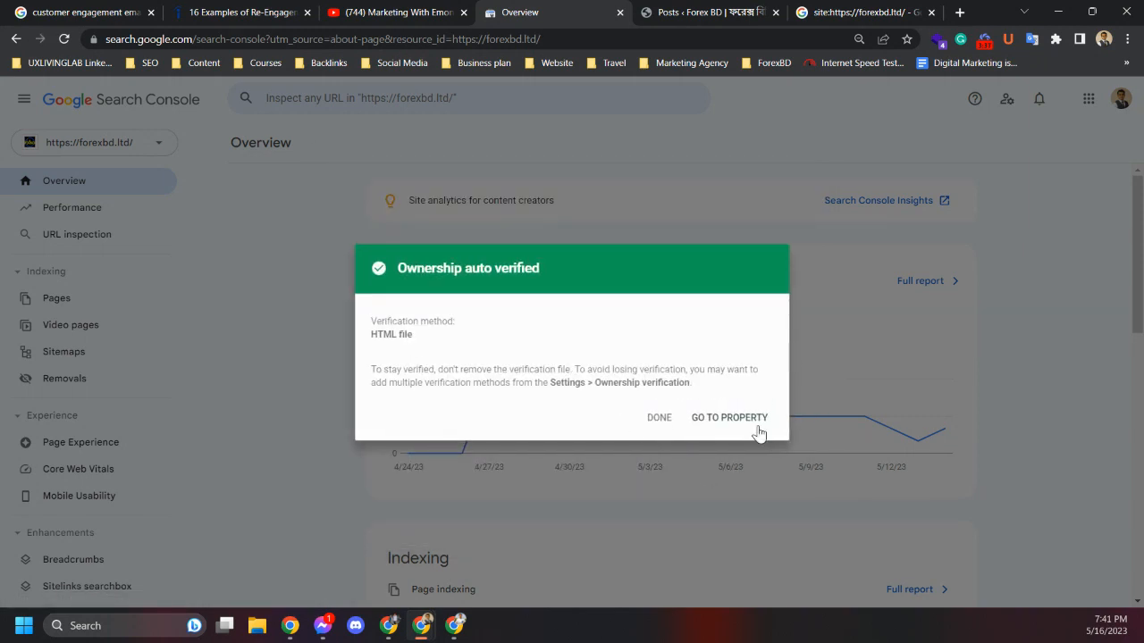
click(659, 418)
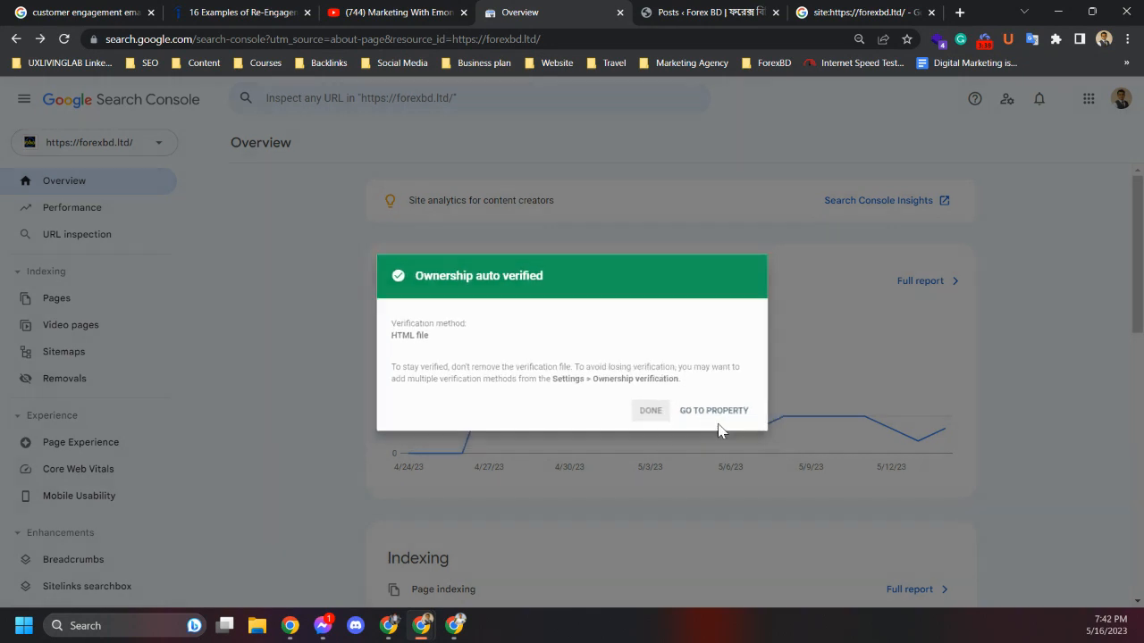
click(98, 147)
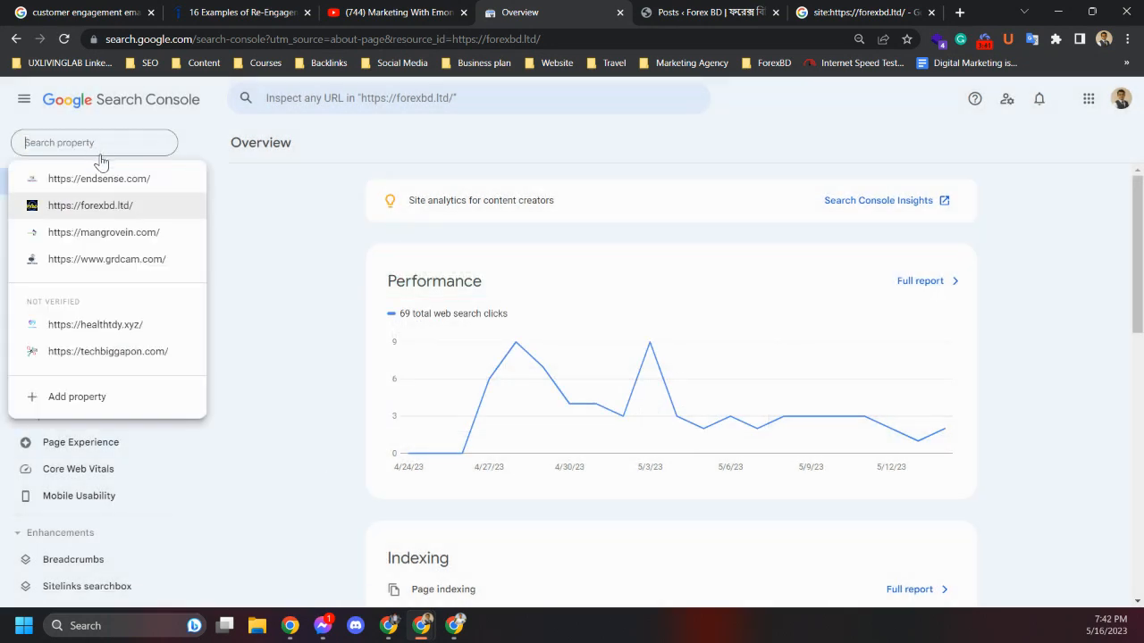
click(73, 404)
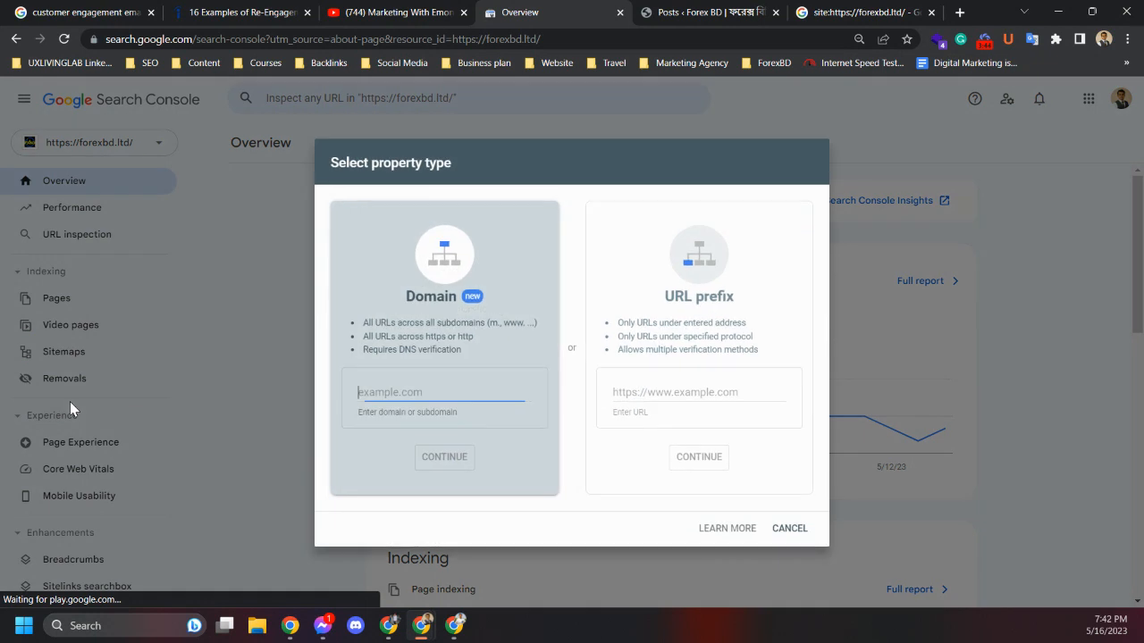
click(959, 12)
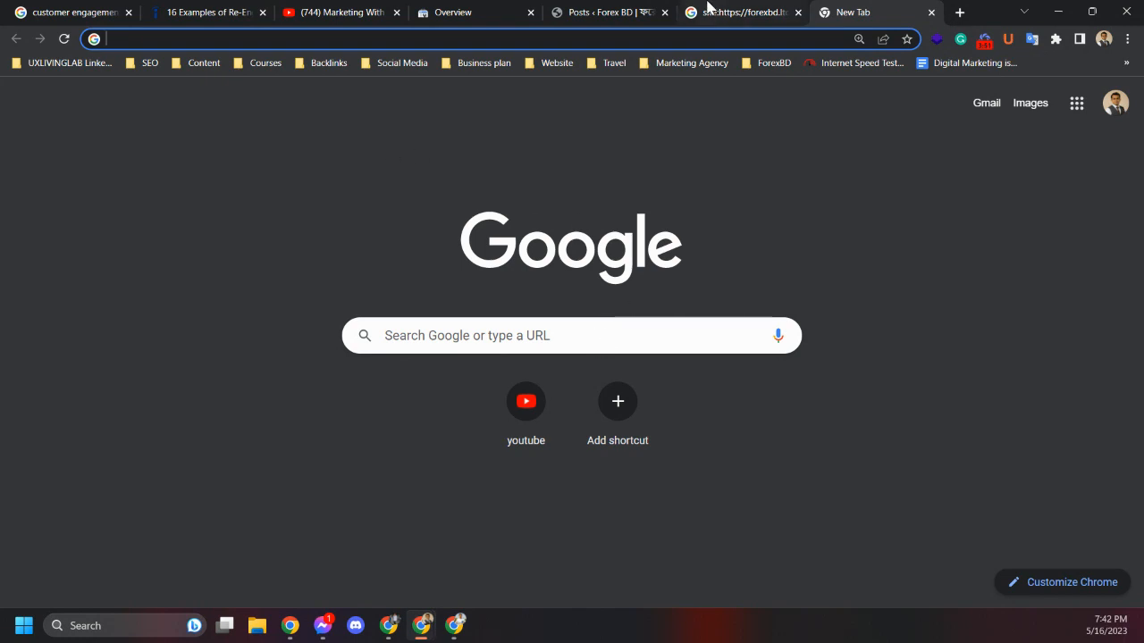
click(706, 11)
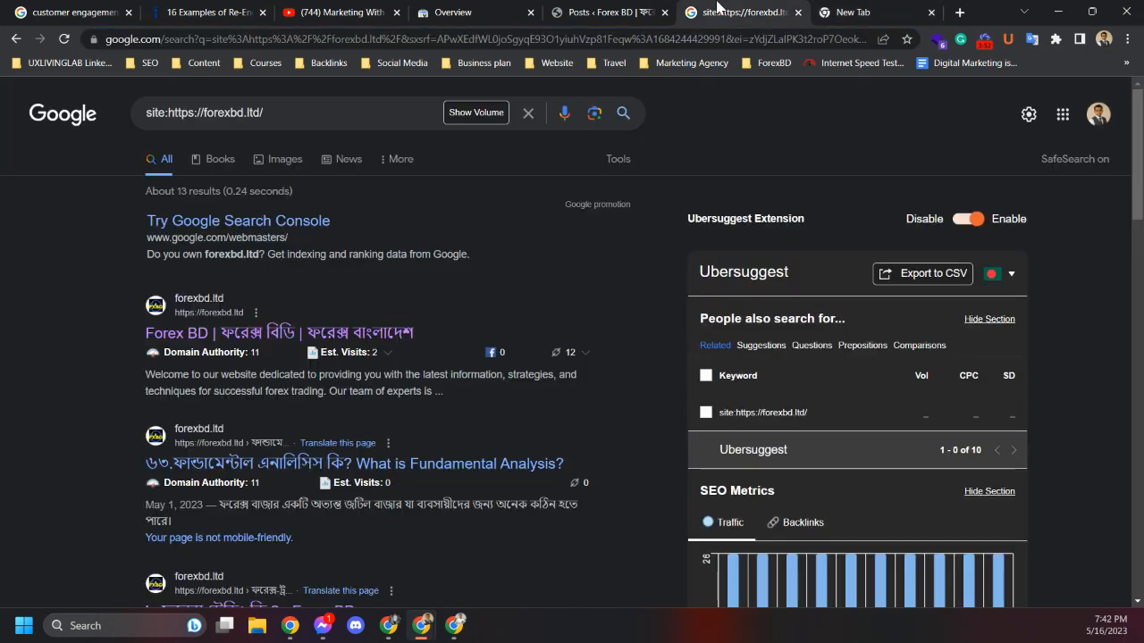
click(579, 9)
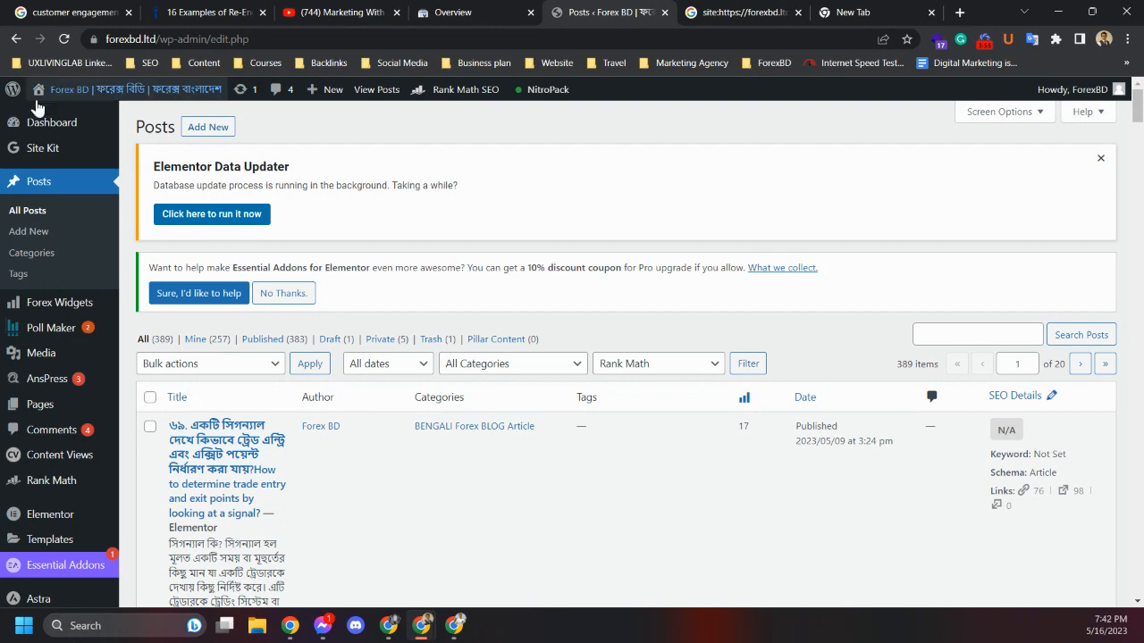
click(781, 7)
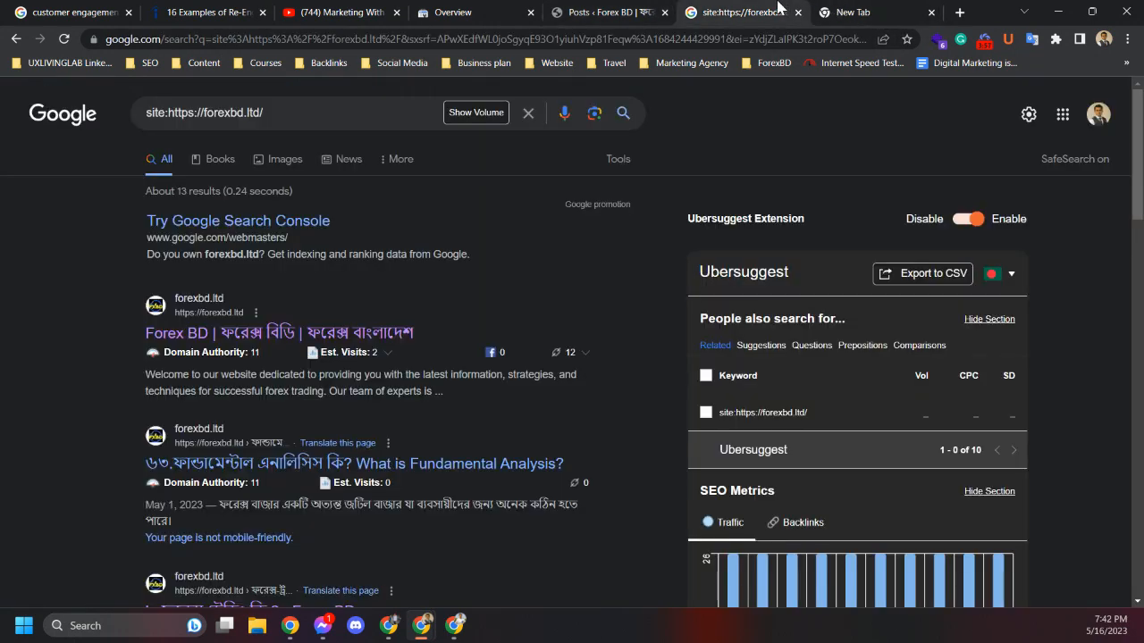
click(500, 8)
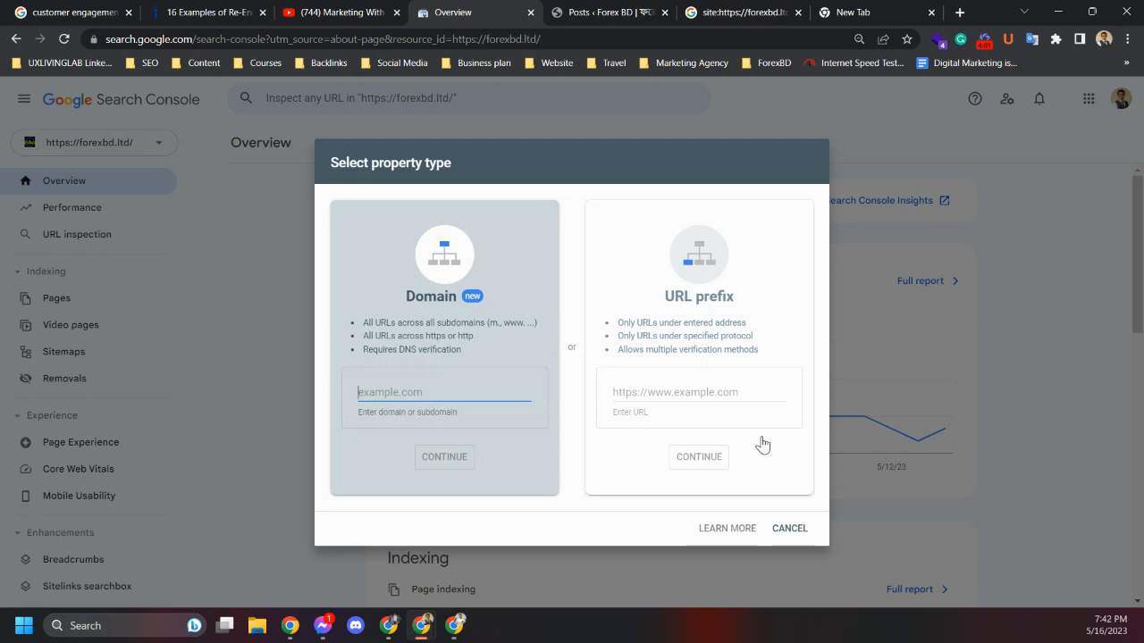
click(732, 533)
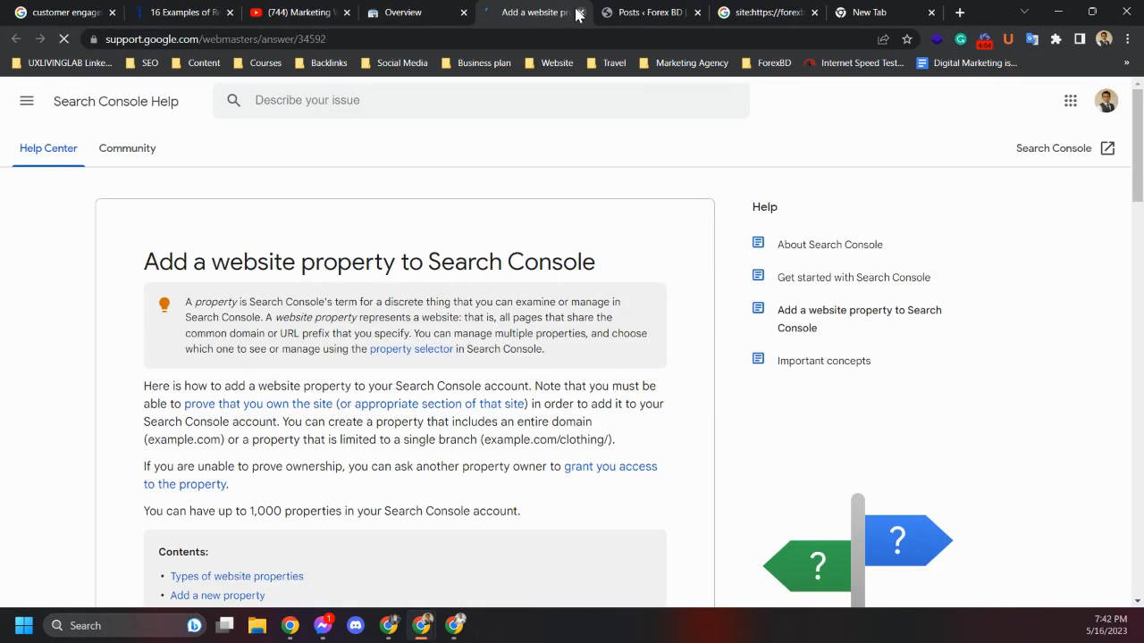
click(579, 12)
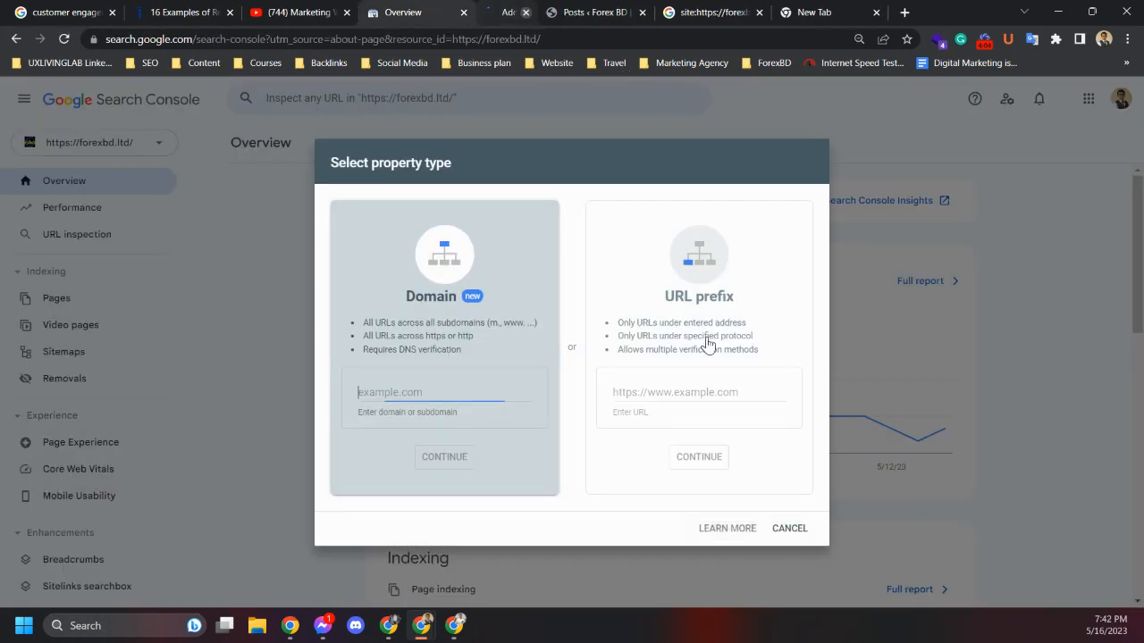
click(788, 532)
click(77, 144)
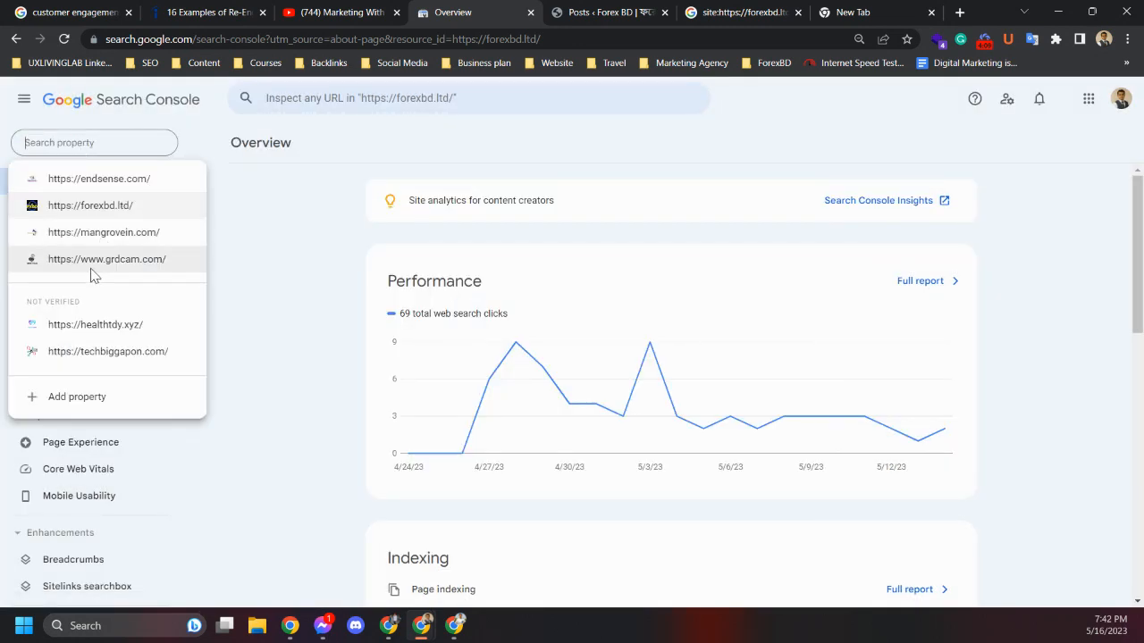
click(118, 266)
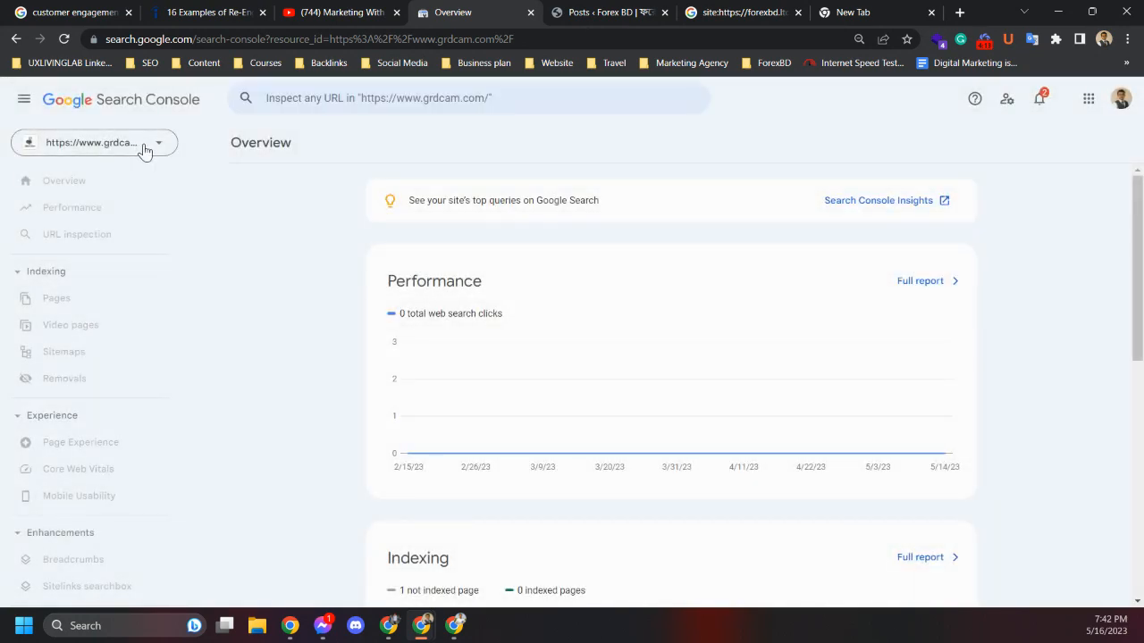
click(59, 581)
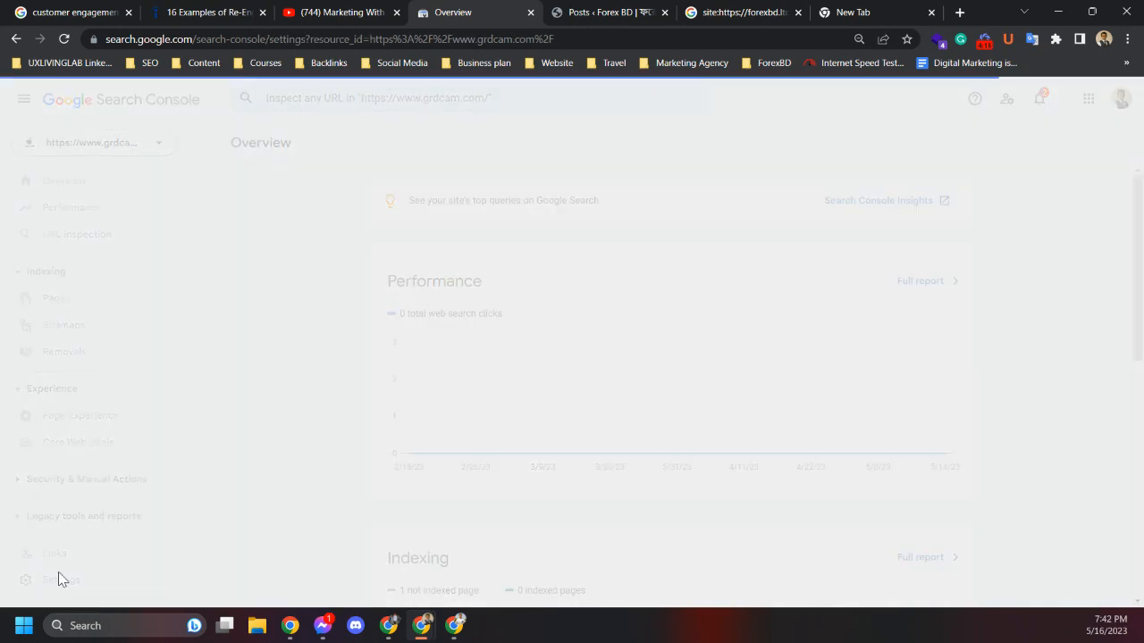
scroll(259, 449, down, 1)
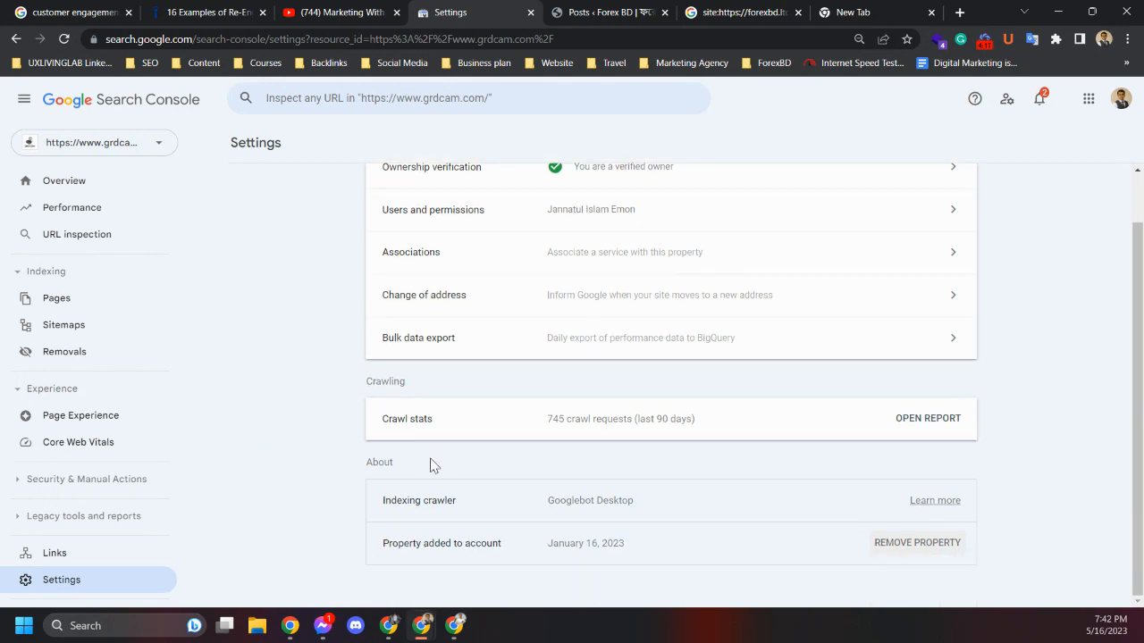
click(901, 545)
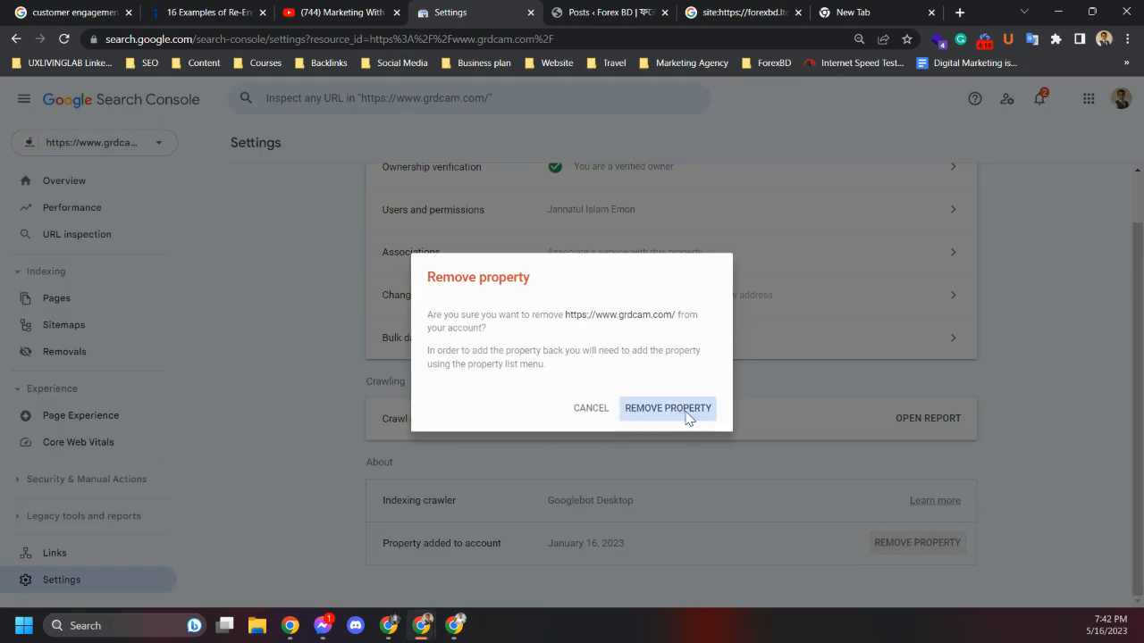
click(687, 415)
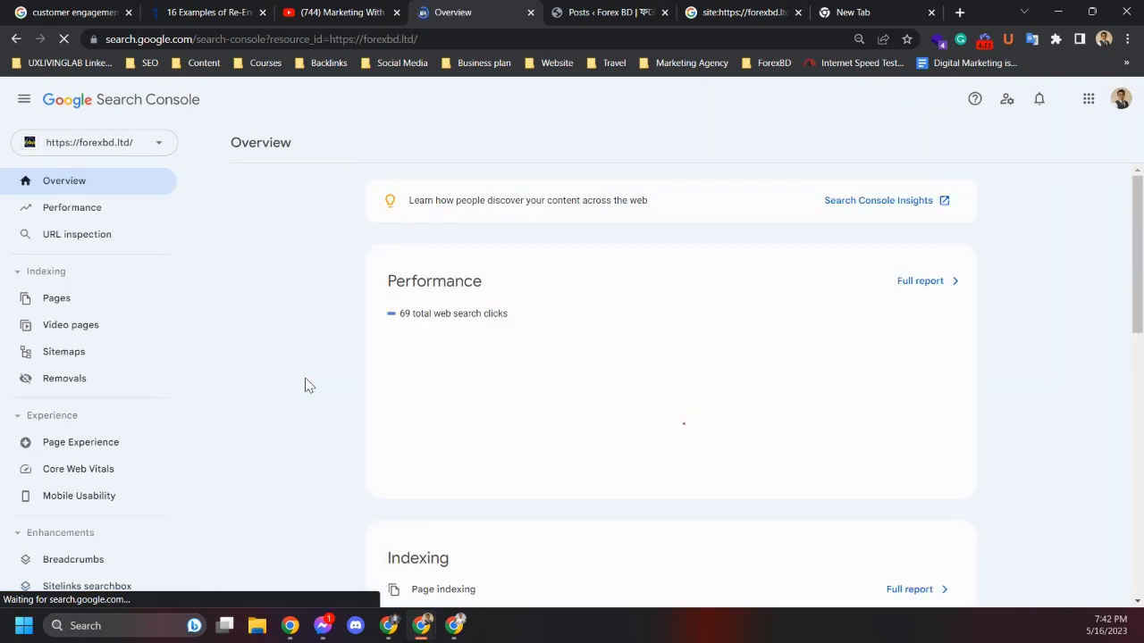
Start adding a new property from the Search Console property list
scroll(107, 519, down, 3)
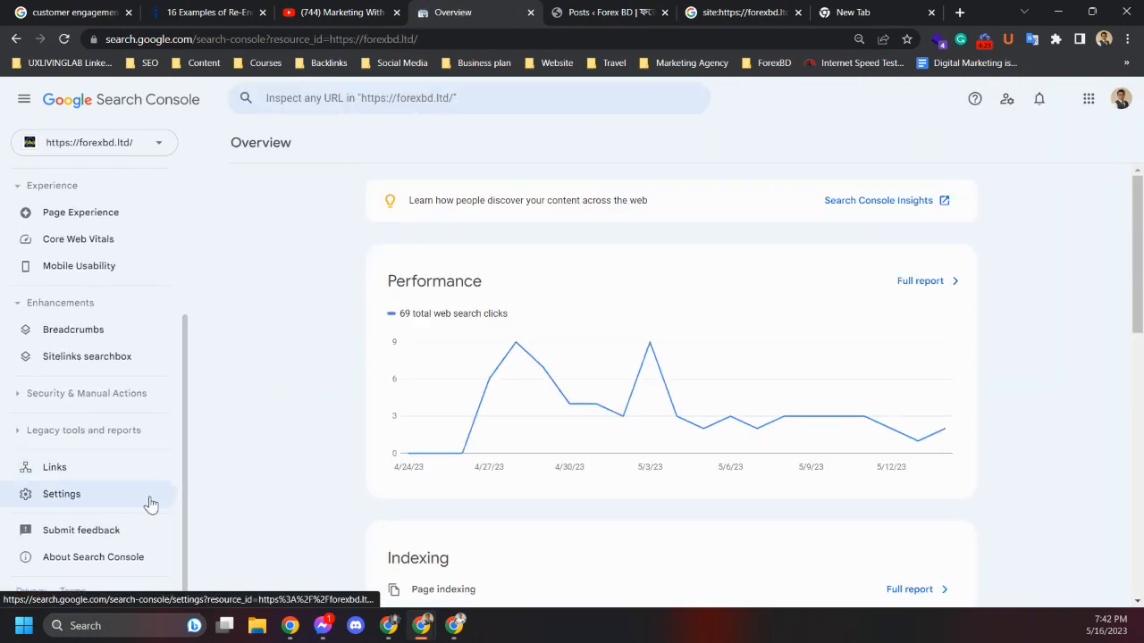
scroll(149, 500, up, 2)
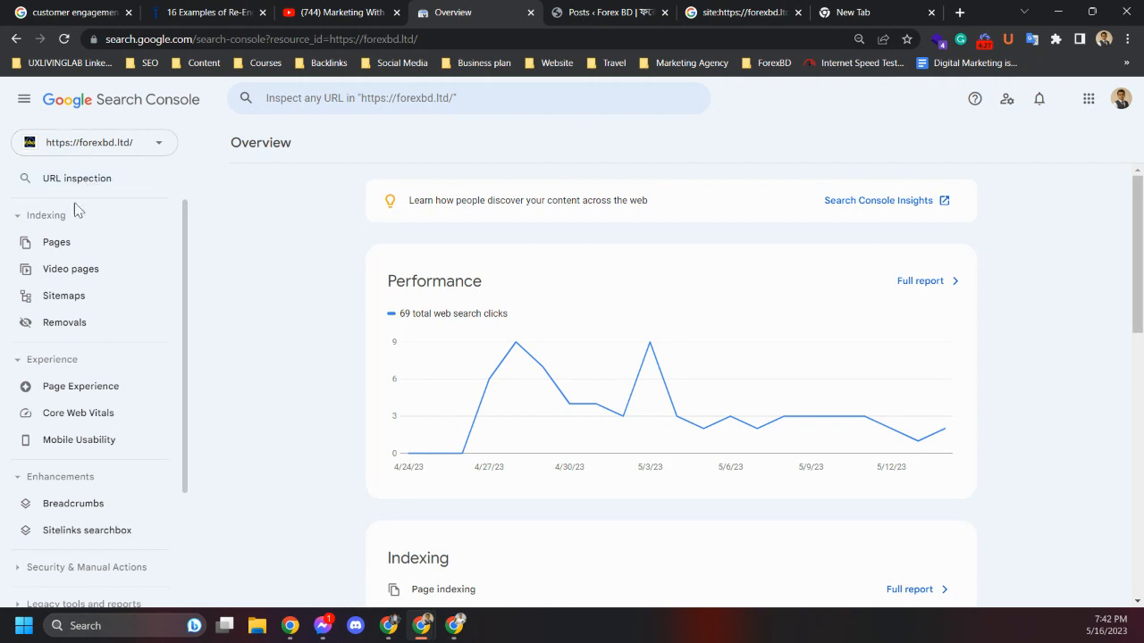
click(105, 141)
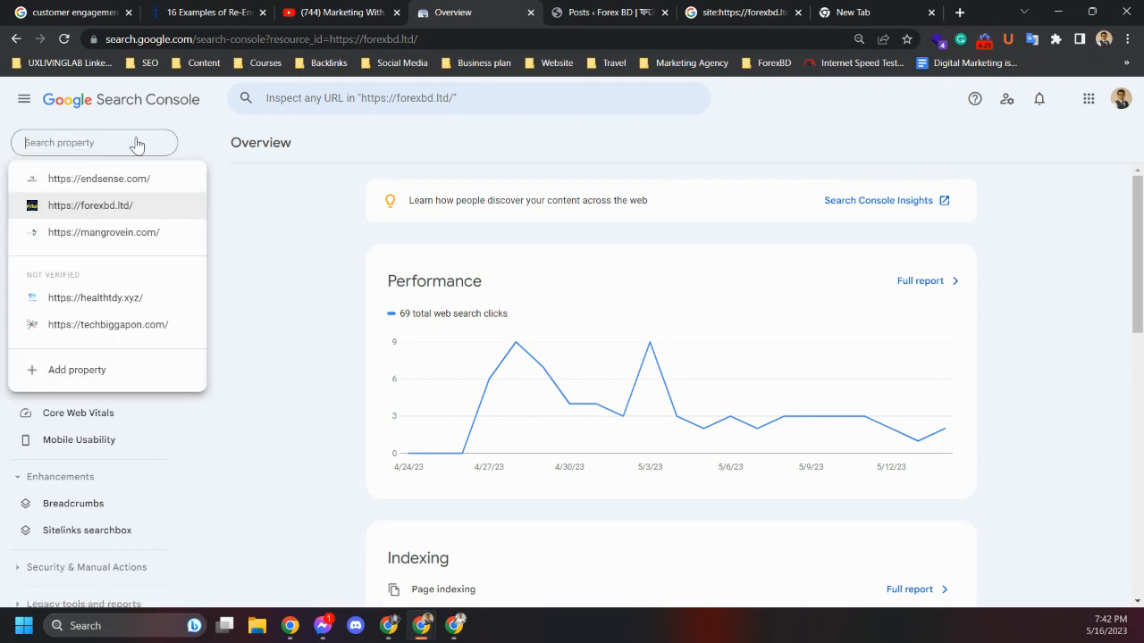
click(78, 370)
Open the grdcam.com WordPress admin dashboard in the new browser tab
click(858, 13)
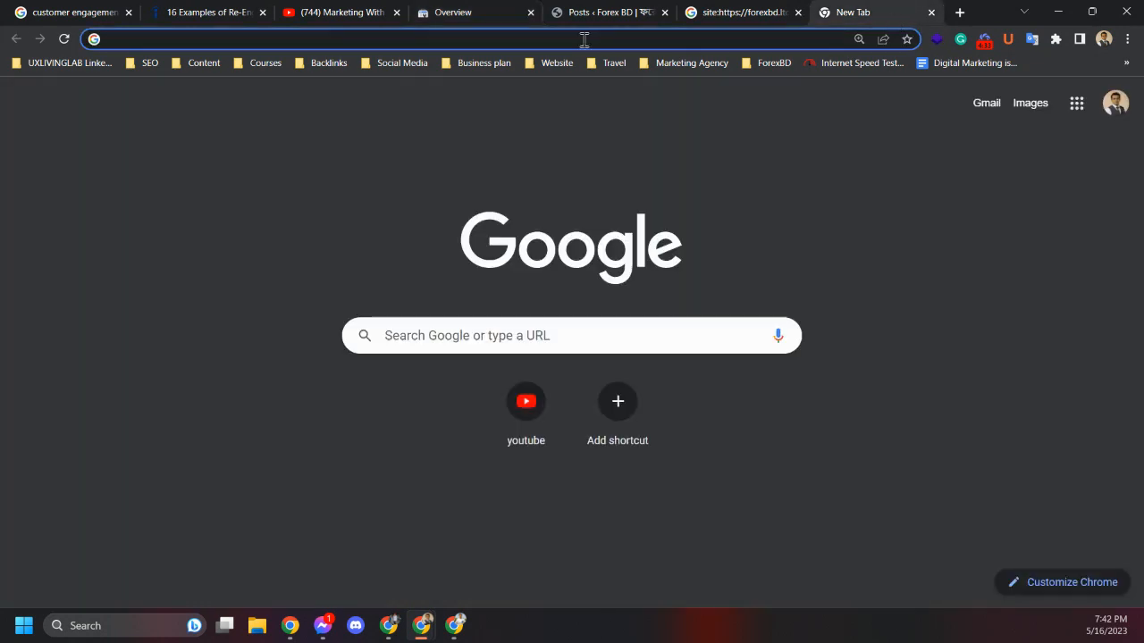
text(gt)
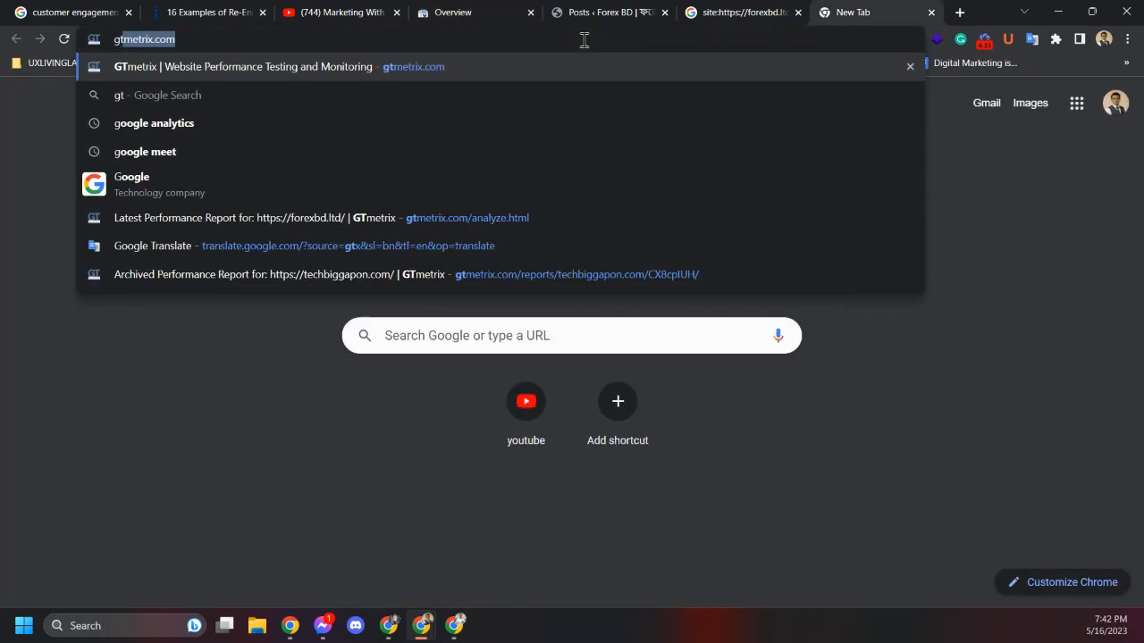
key(BackSpace)
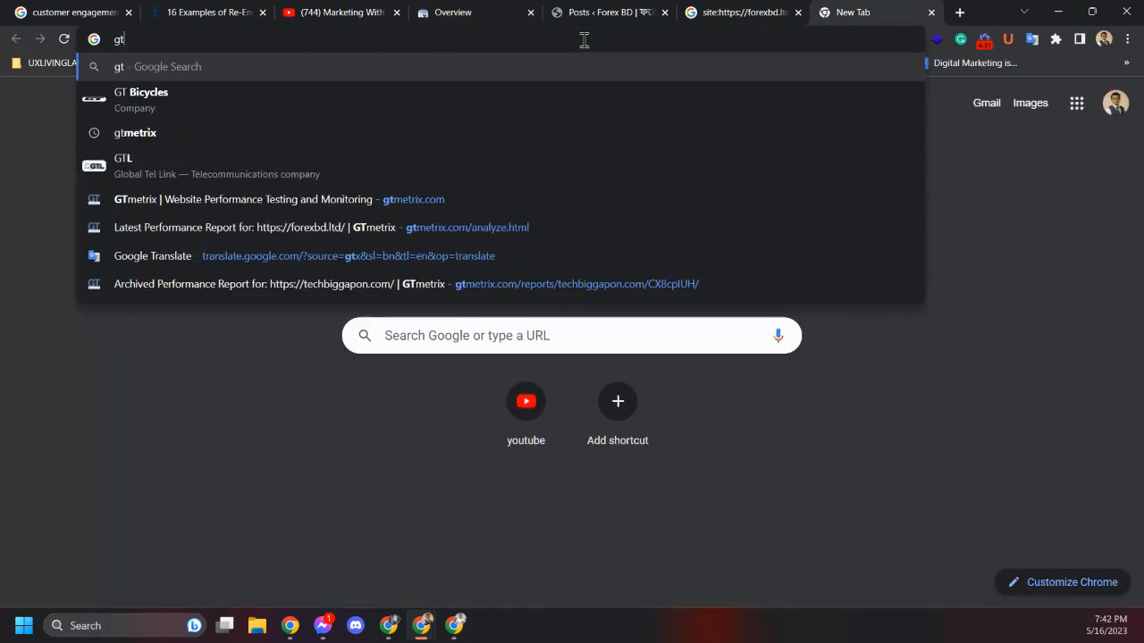
text(r)
key(BackSpace)
key(BackSpace)
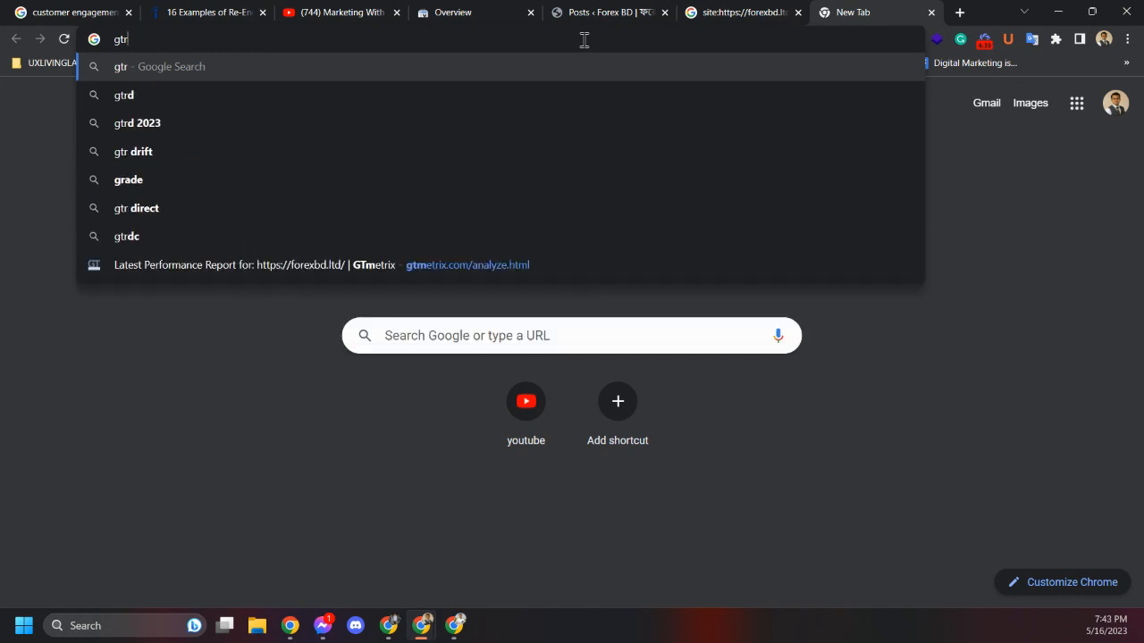
text(rd)
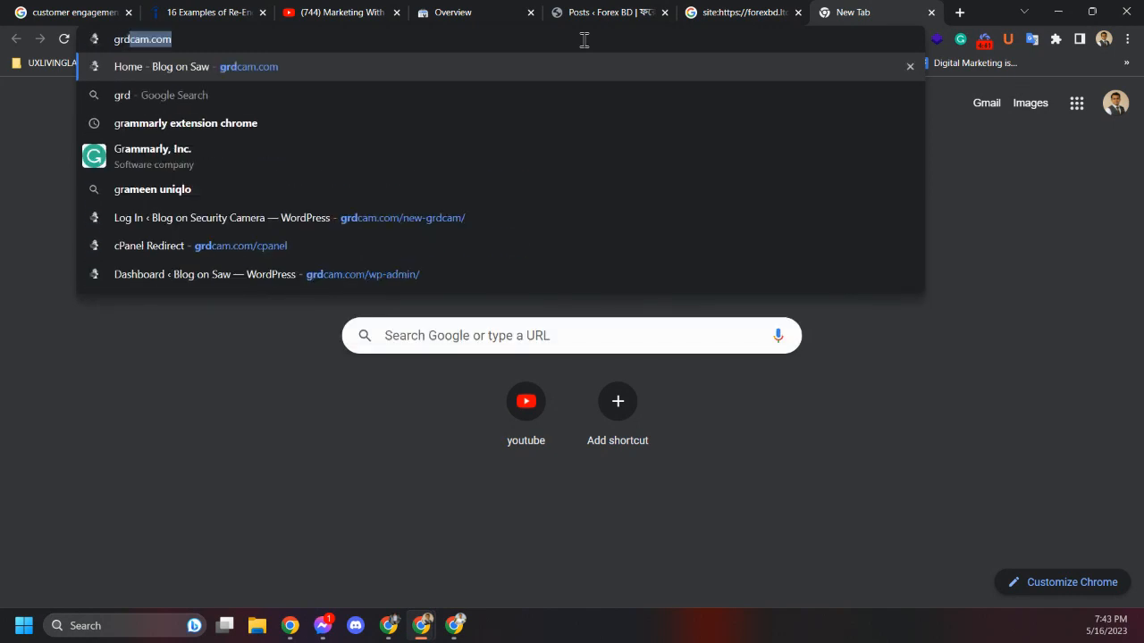
click(415, 235)
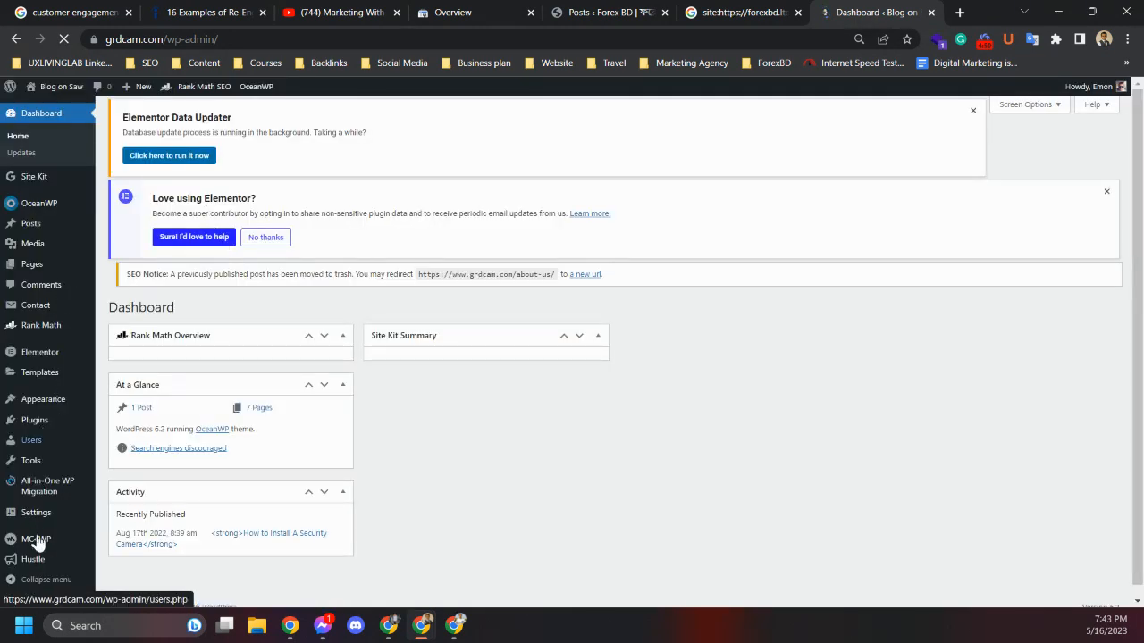
Open the Plugins page of the grdcam.com admin and copy the site's address from the address bar
mouse_move(27, 435)
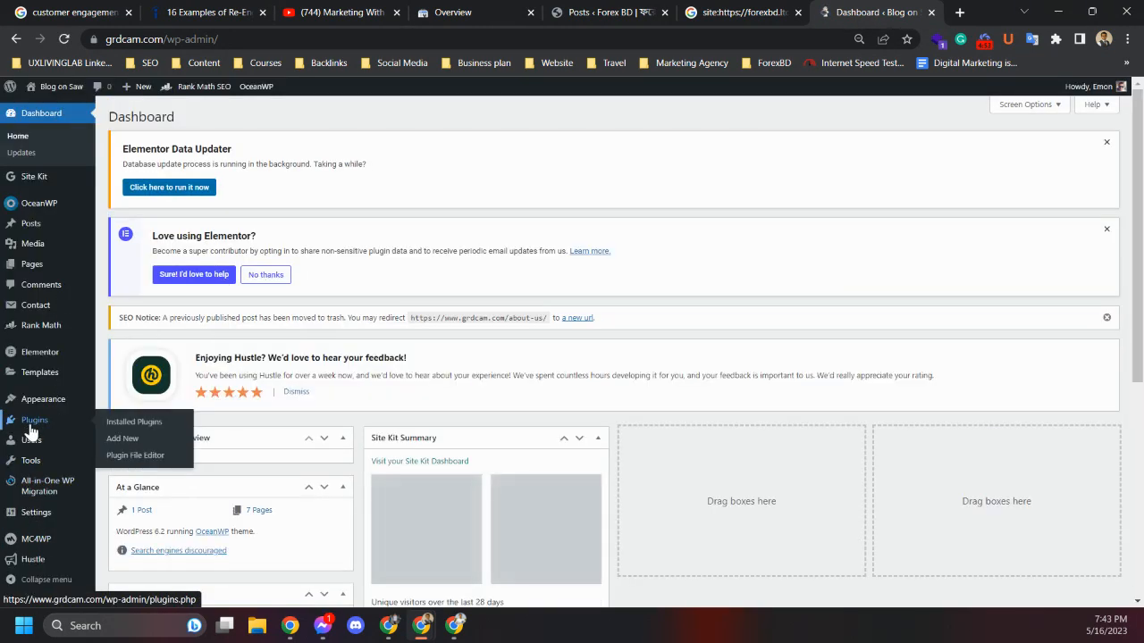
click(32, 429)
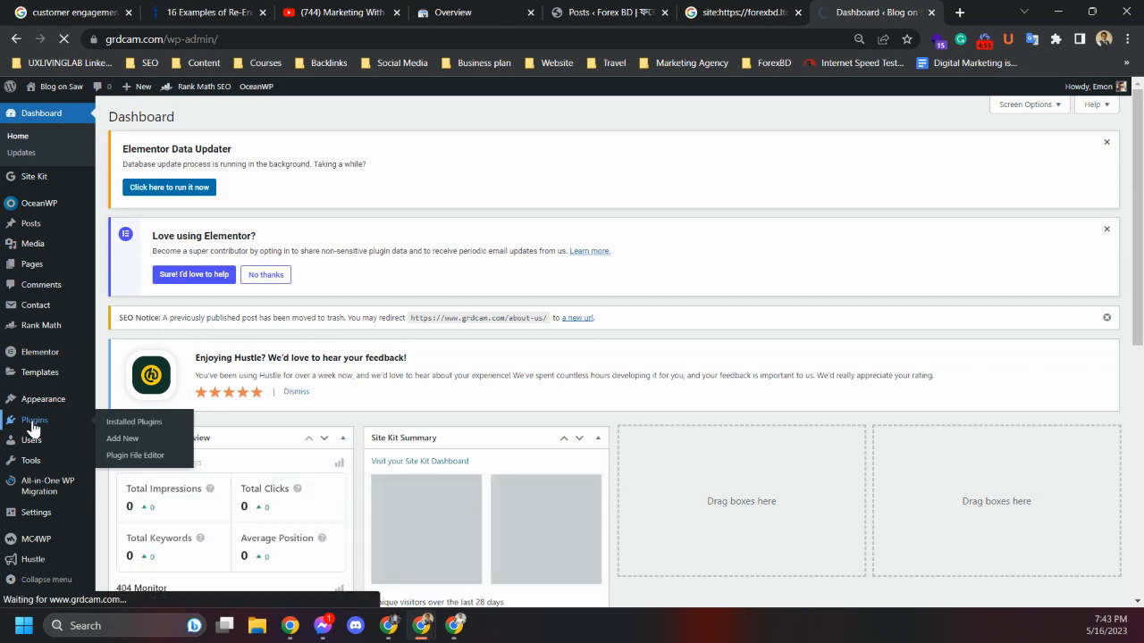
click(101, 38)
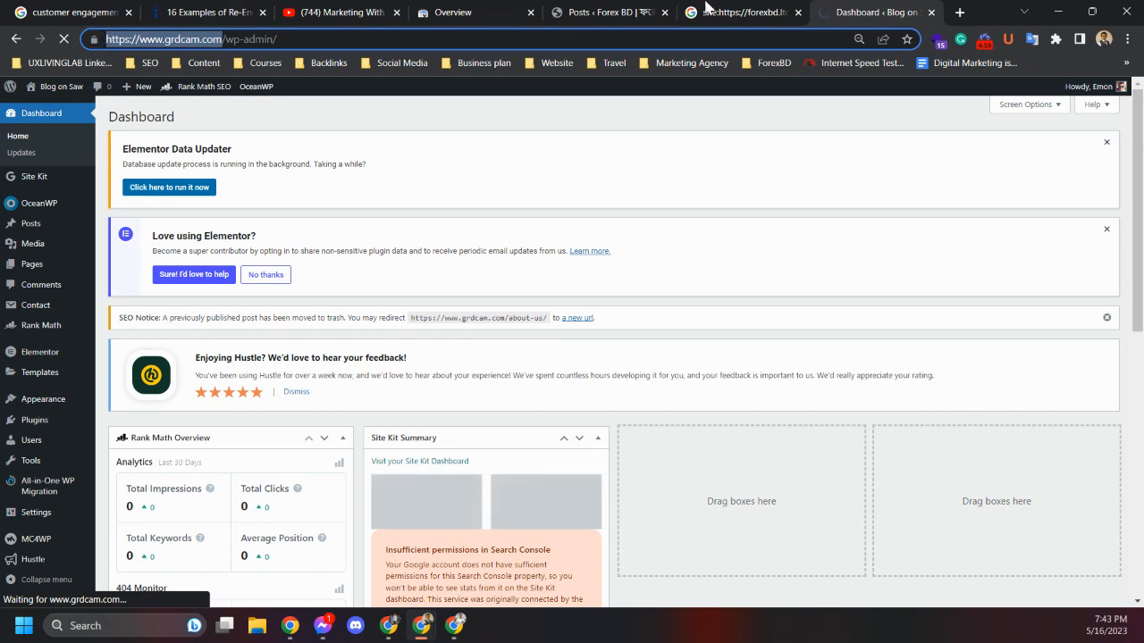
Close the Google site-search results tab for forexbd.ltd
click(738, 11)
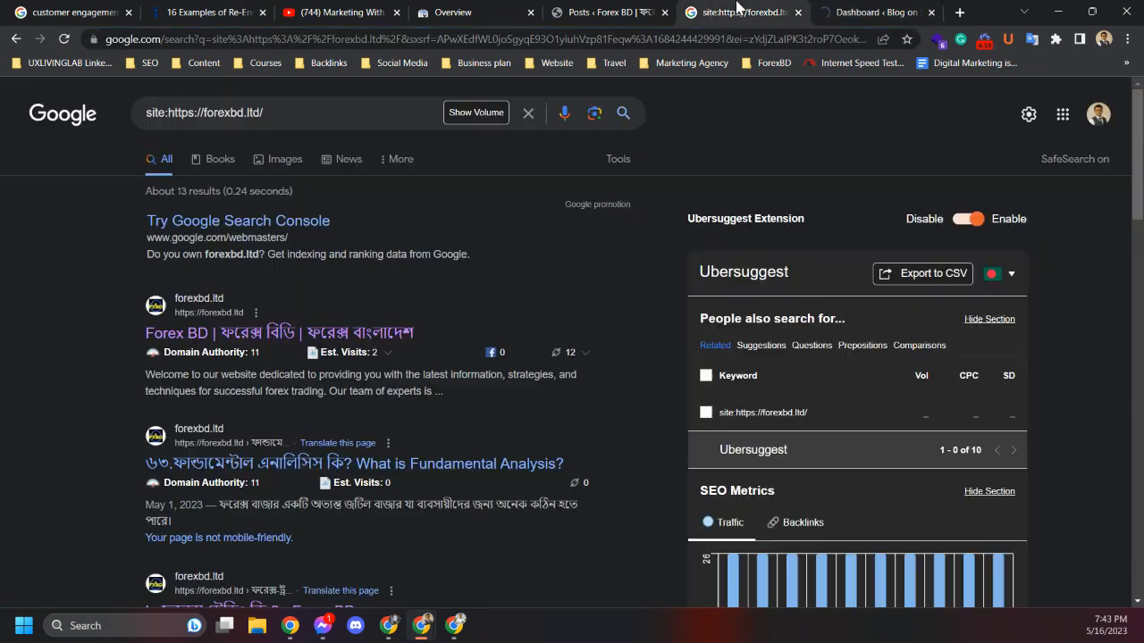
click(798, 13)
click(608, 9)
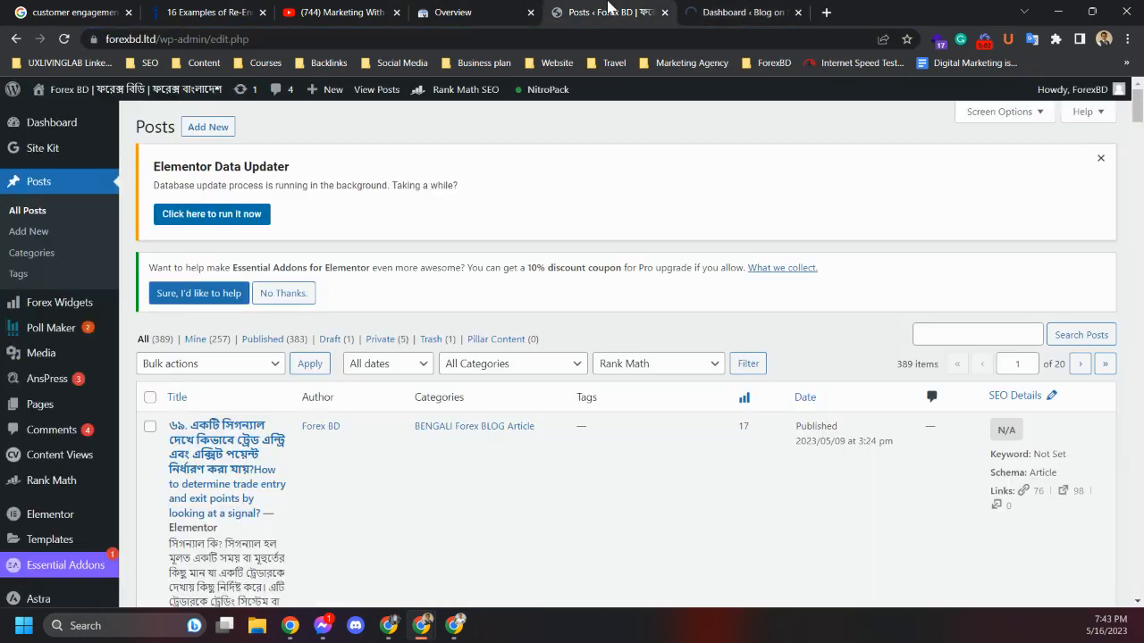
click(537, 9)
click(664, 391)
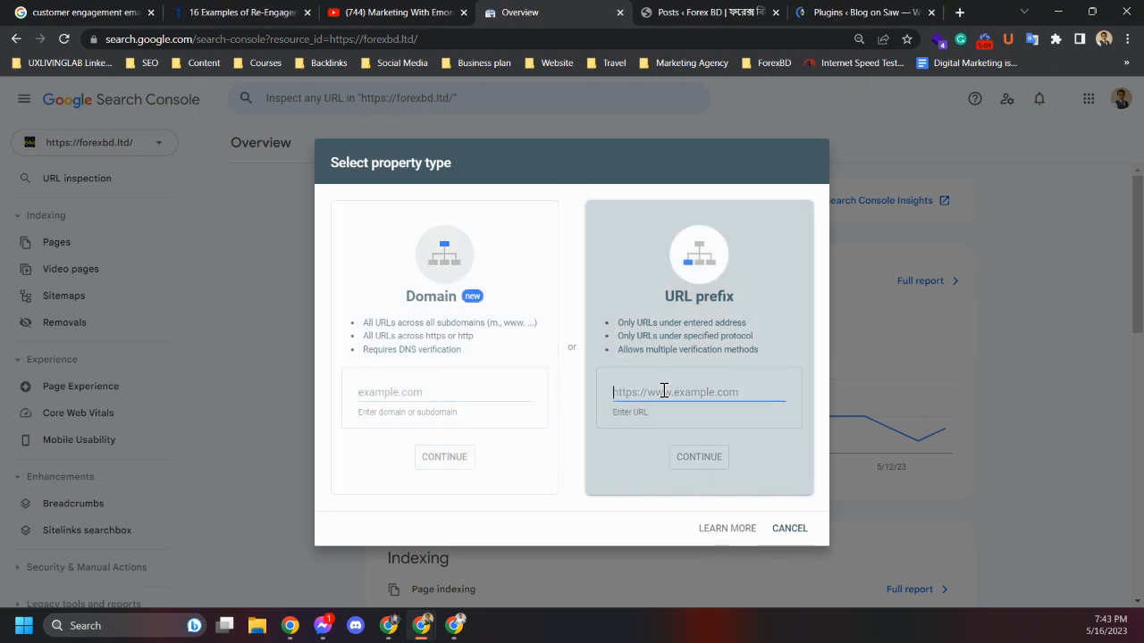
text(https://www.grdcam.com/)
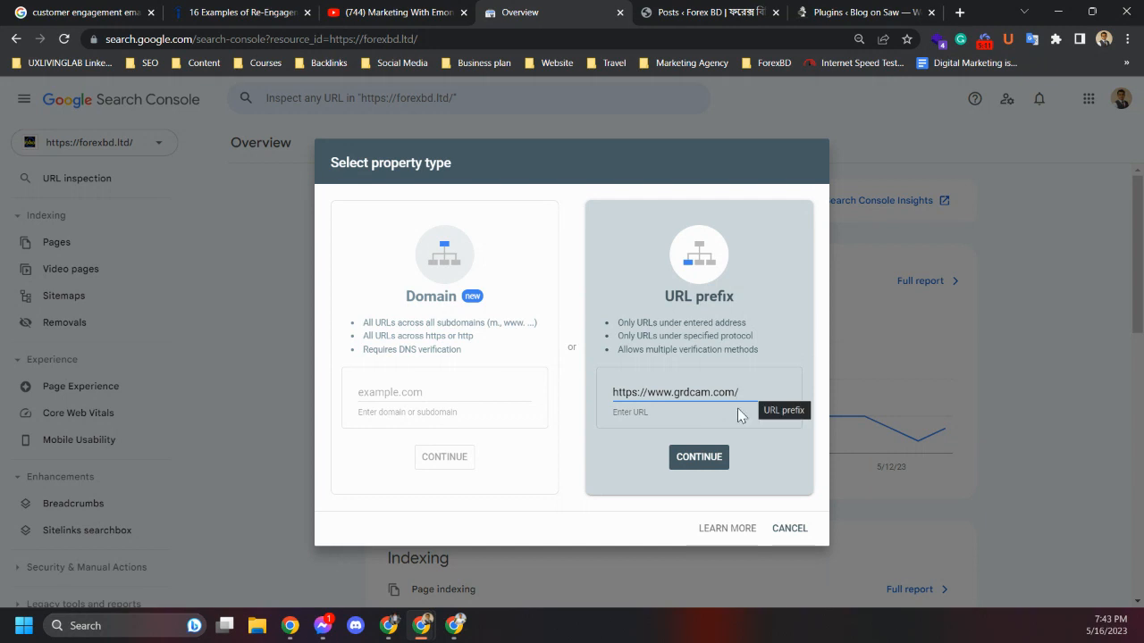
click(702, 458)
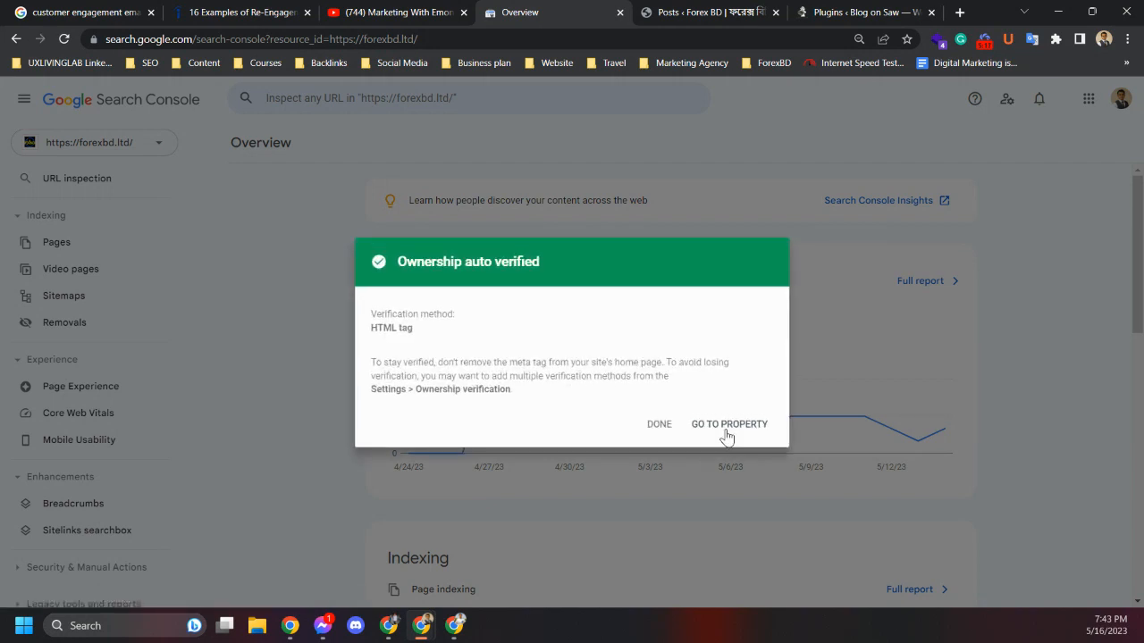
click(659, 425)
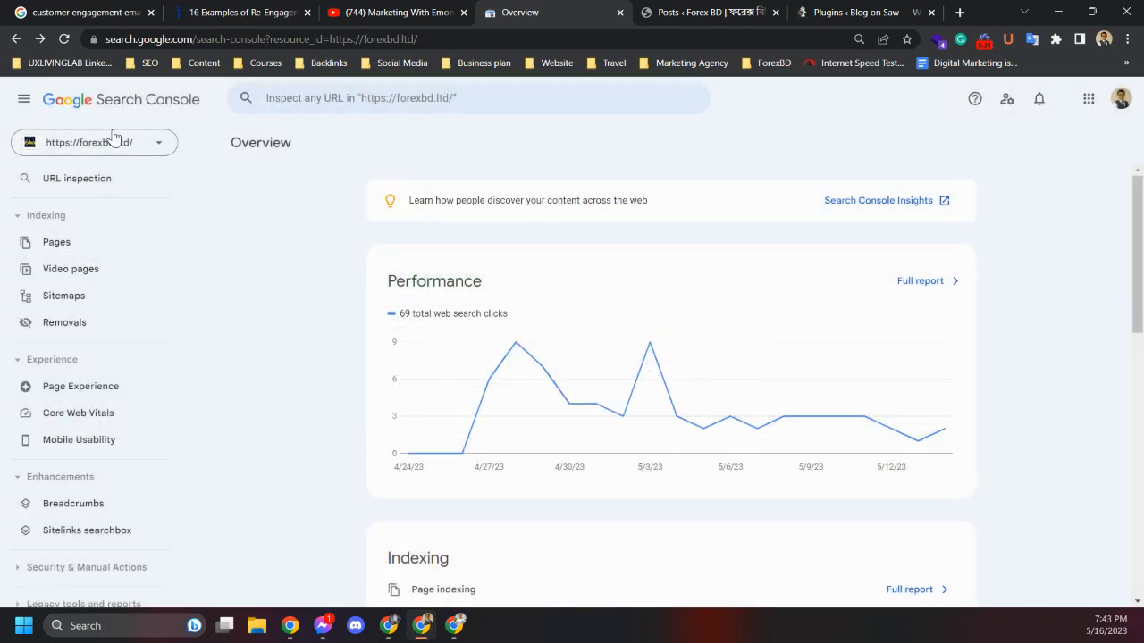
Open the Search Console property list to review the available properties
click(116, 145)
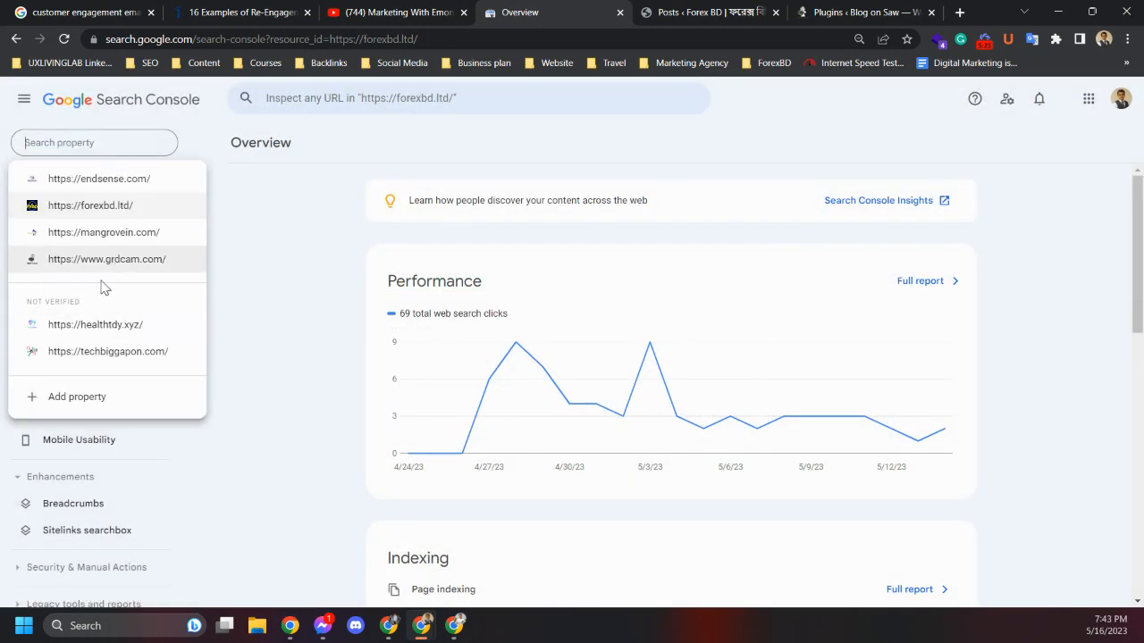
click(305, 262)
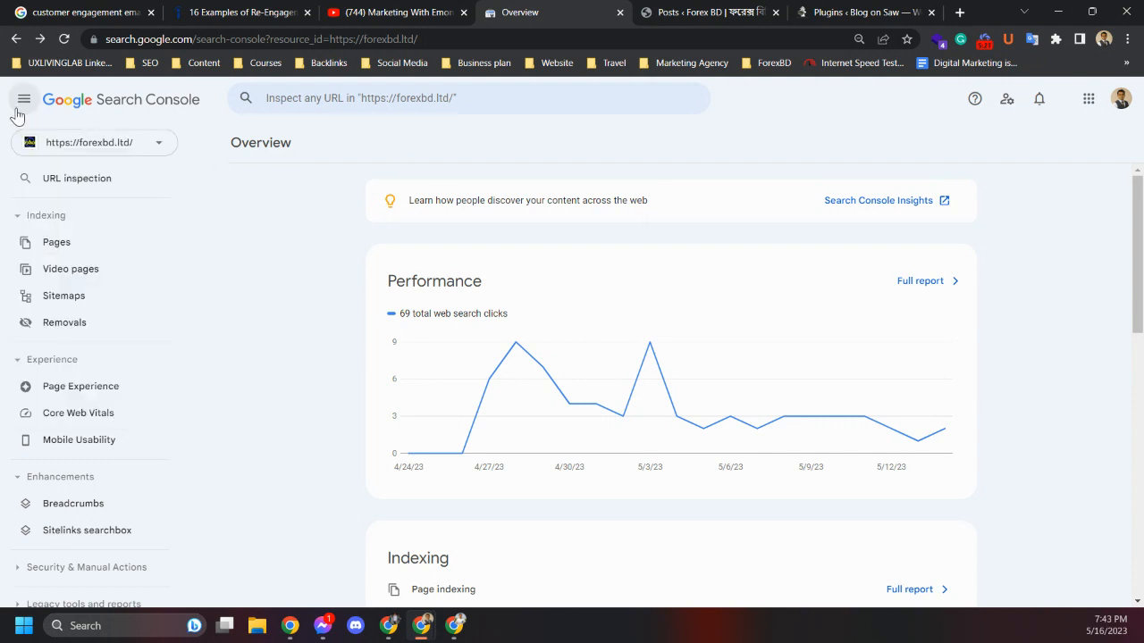
click(417, 13)
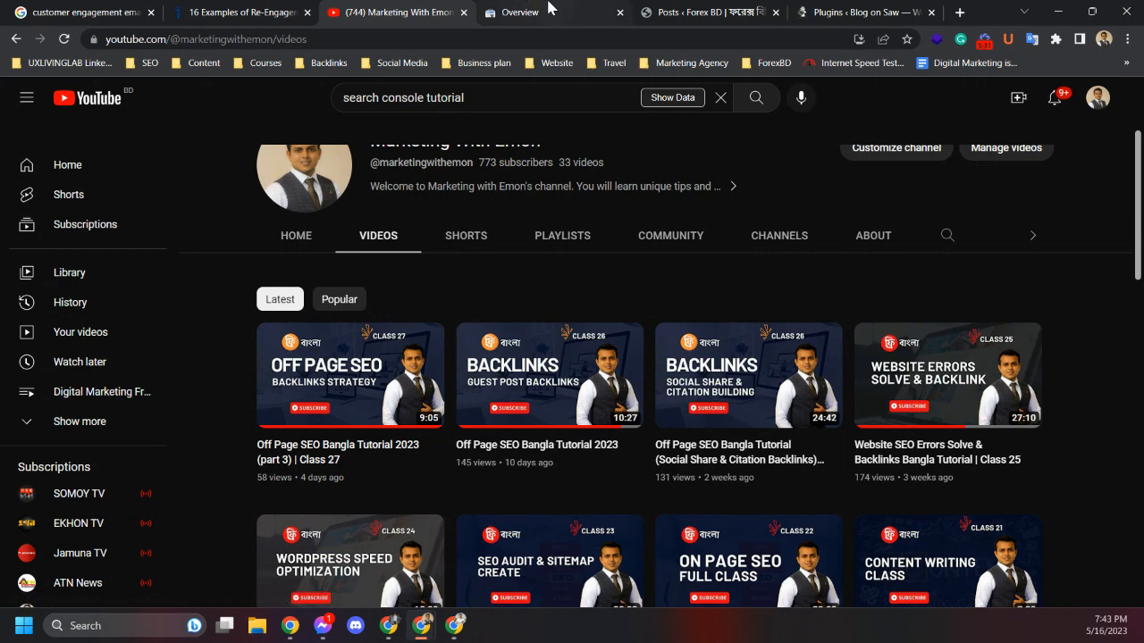
click(548, 9)
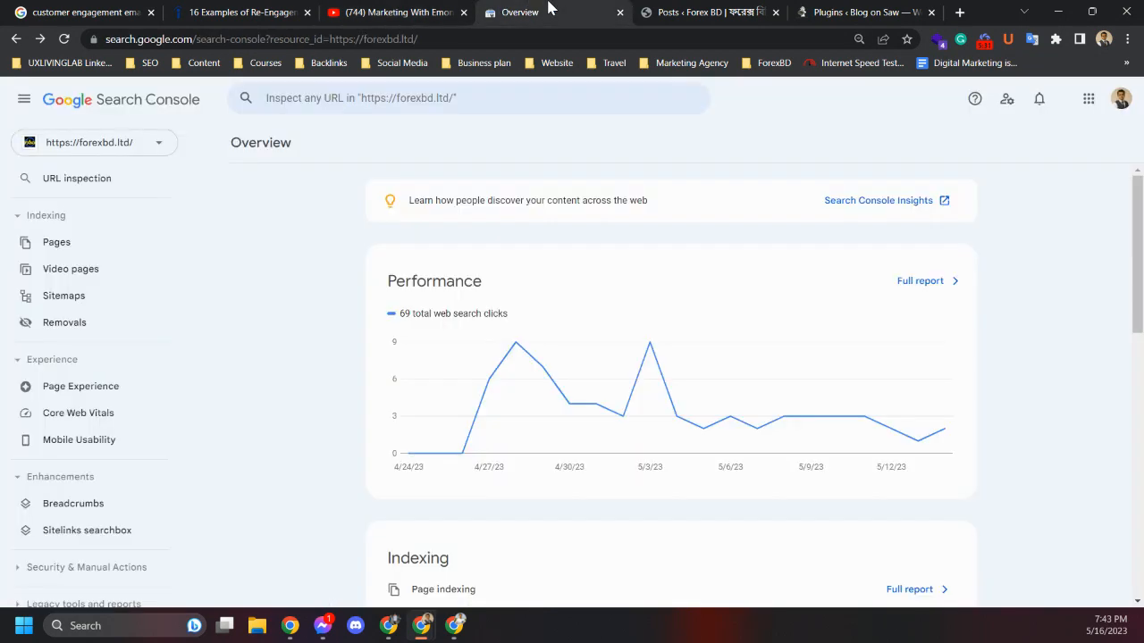
click(688, 10)
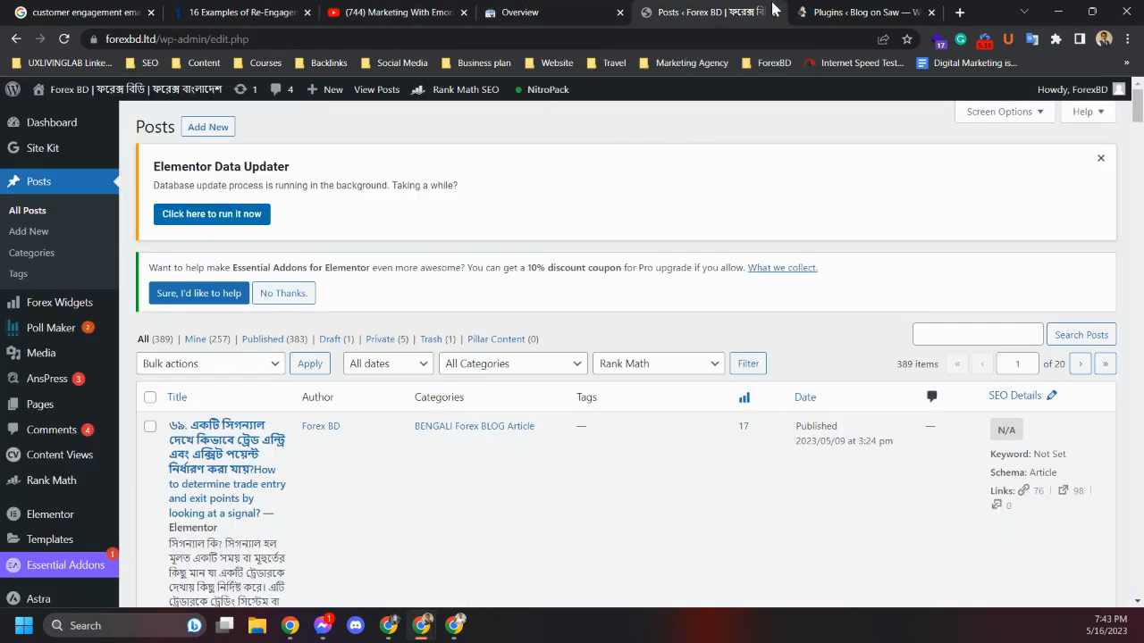
click(822, 10)
click(750, 10)
click(590, 13)
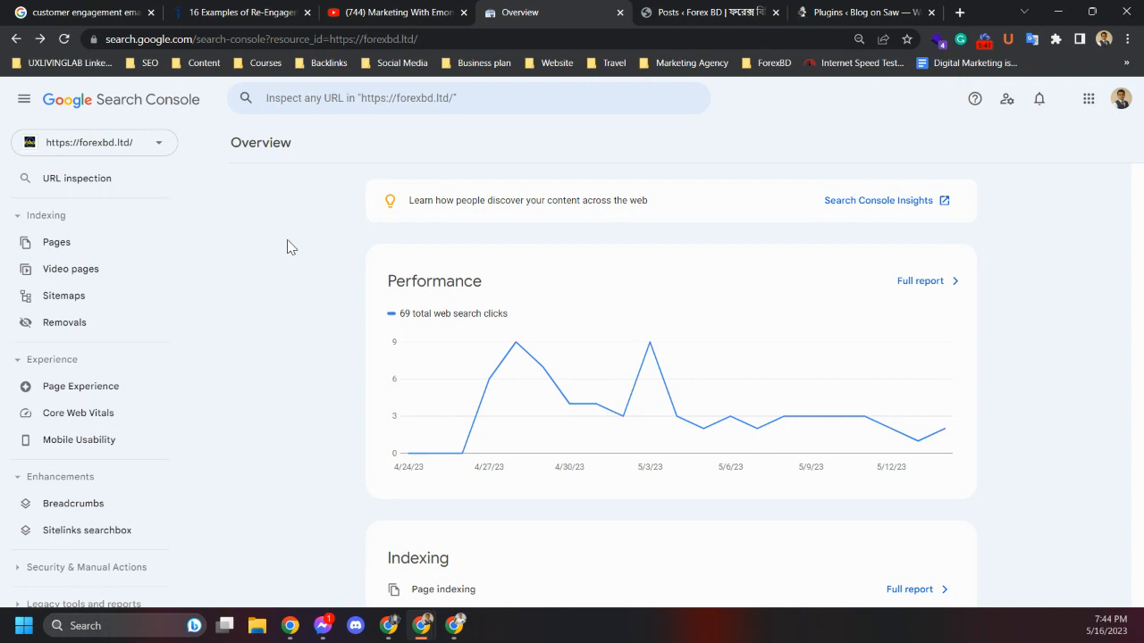
click(683, 12)
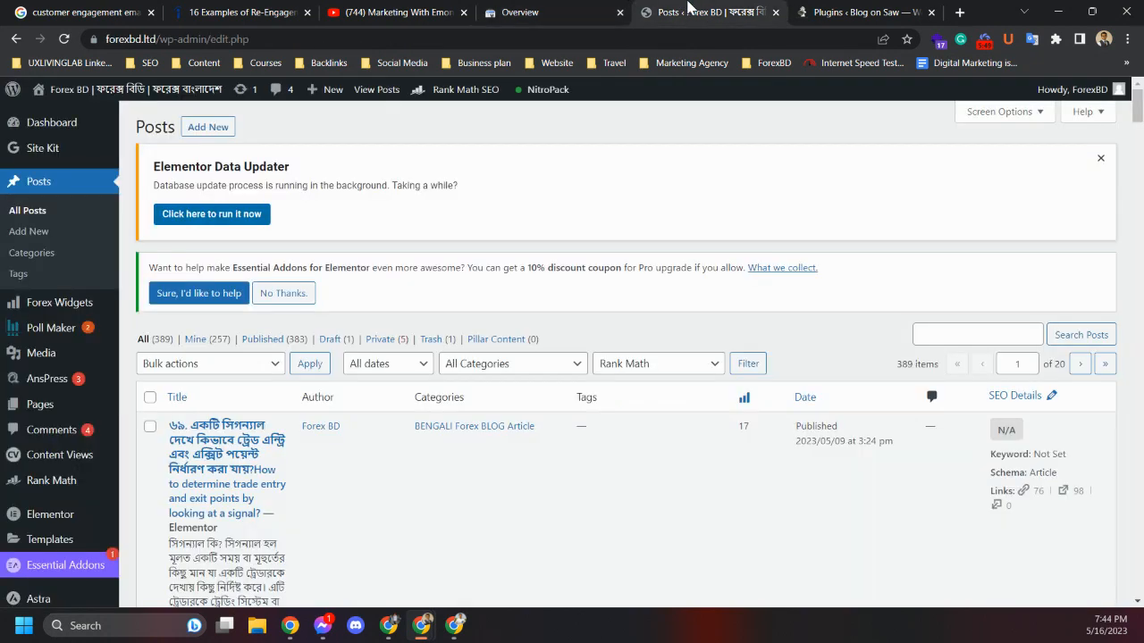
click(611, 11)
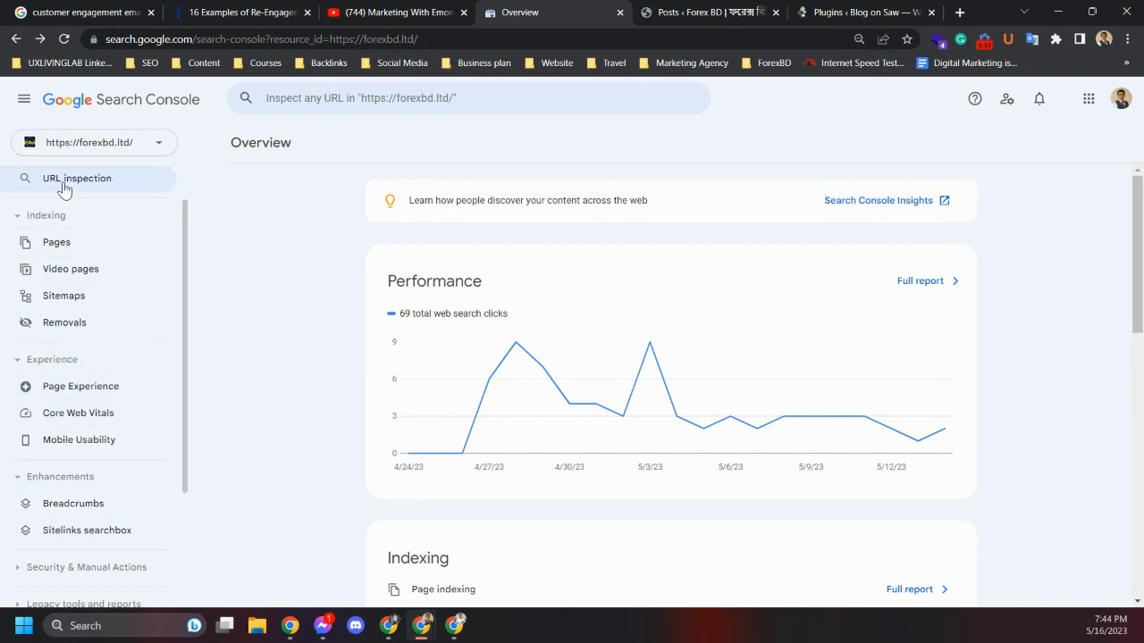
Examine the forexbd.ltd Overview report's performance, indexing and experience sections, then open the Performance report
scroll(85, 304, up, 2)
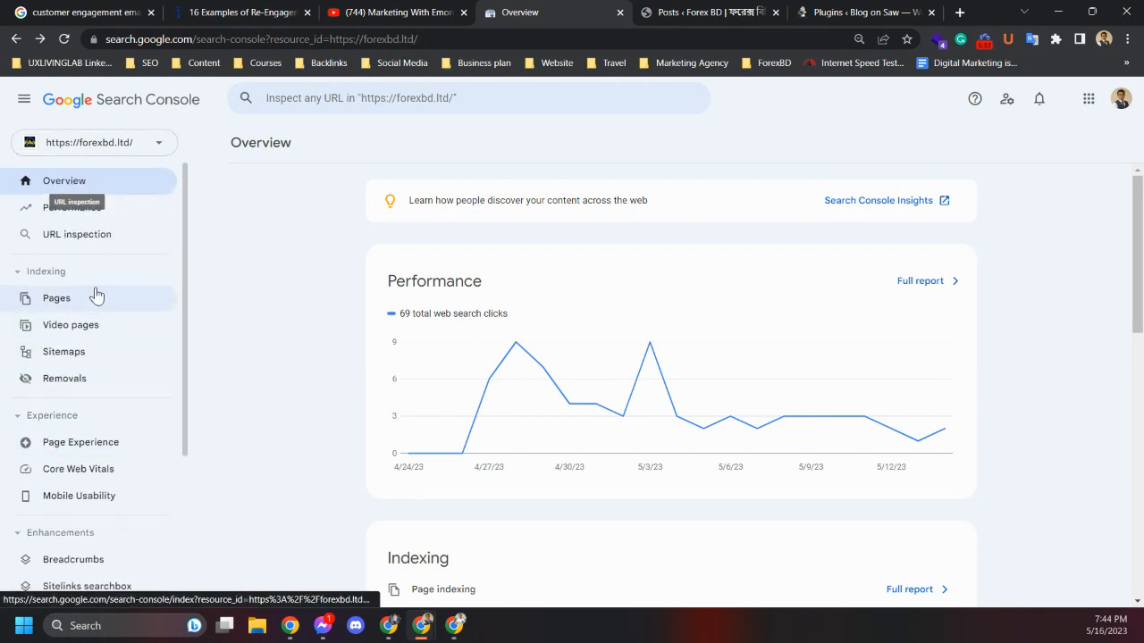
click(51, 182)
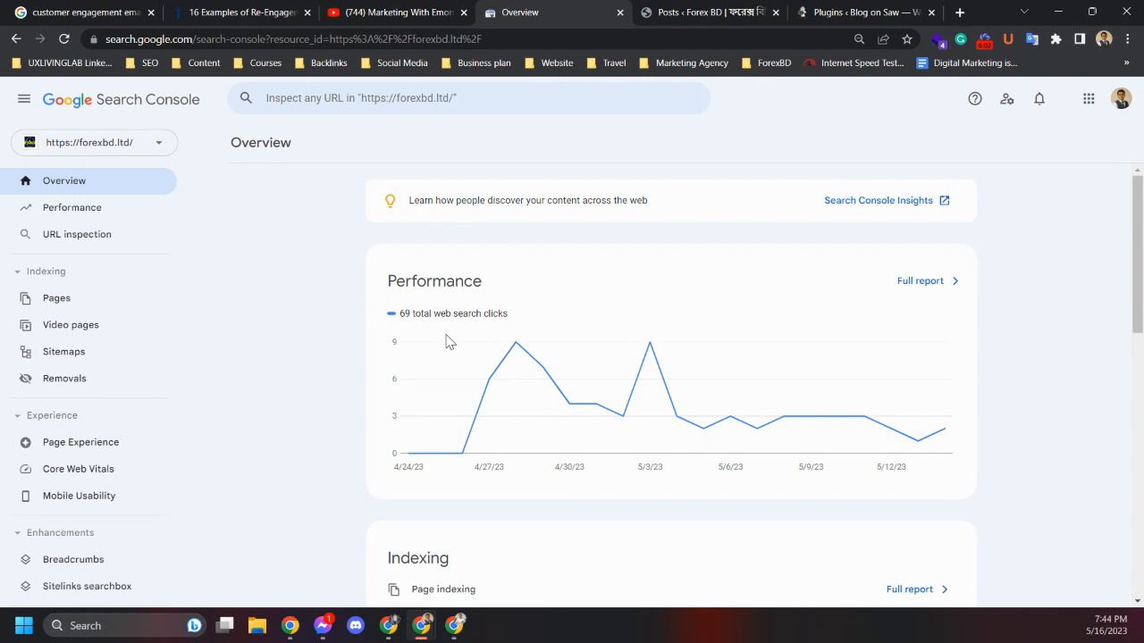
scroll(569, 414, down, 2)
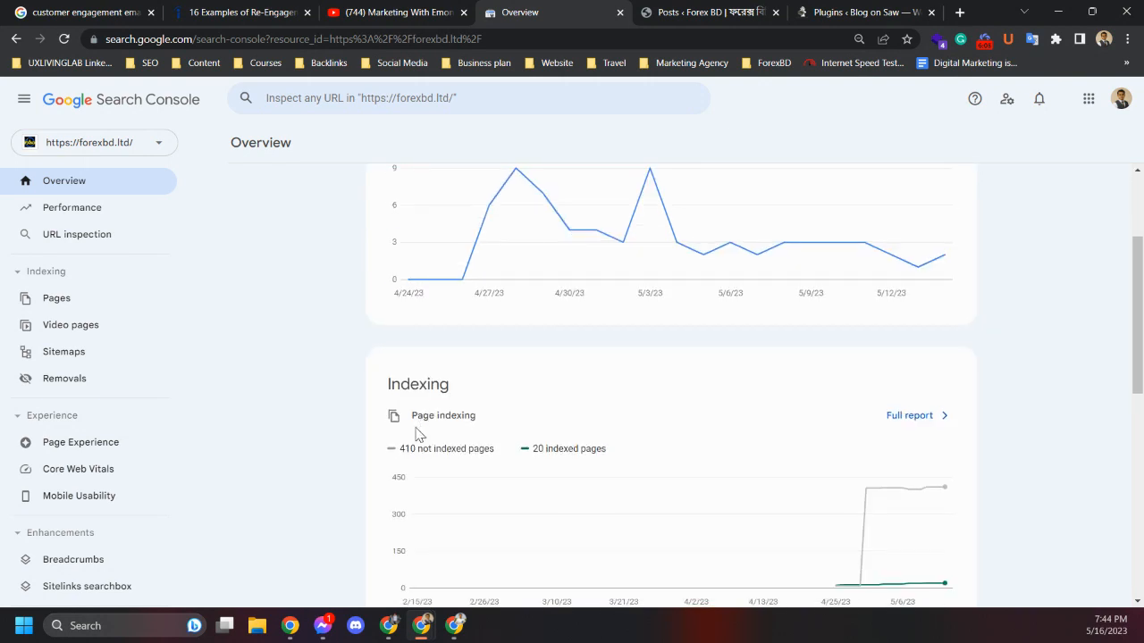
scroll(415, 434, down, 2)
scroll(546, 333, down, 2)
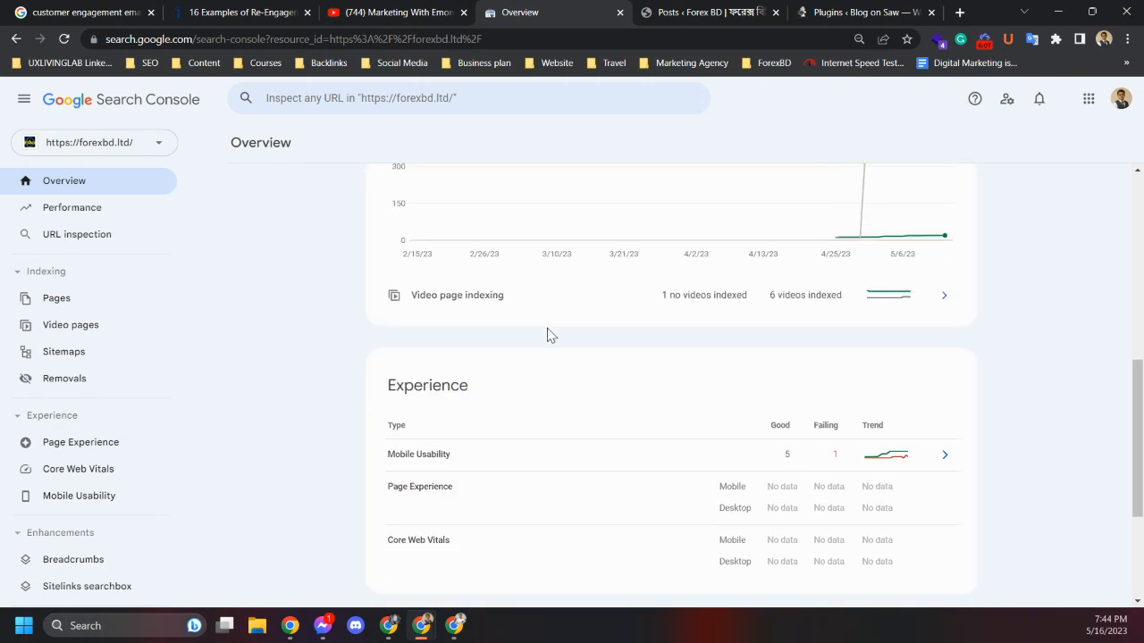
scroll(549, 334, up, 2)
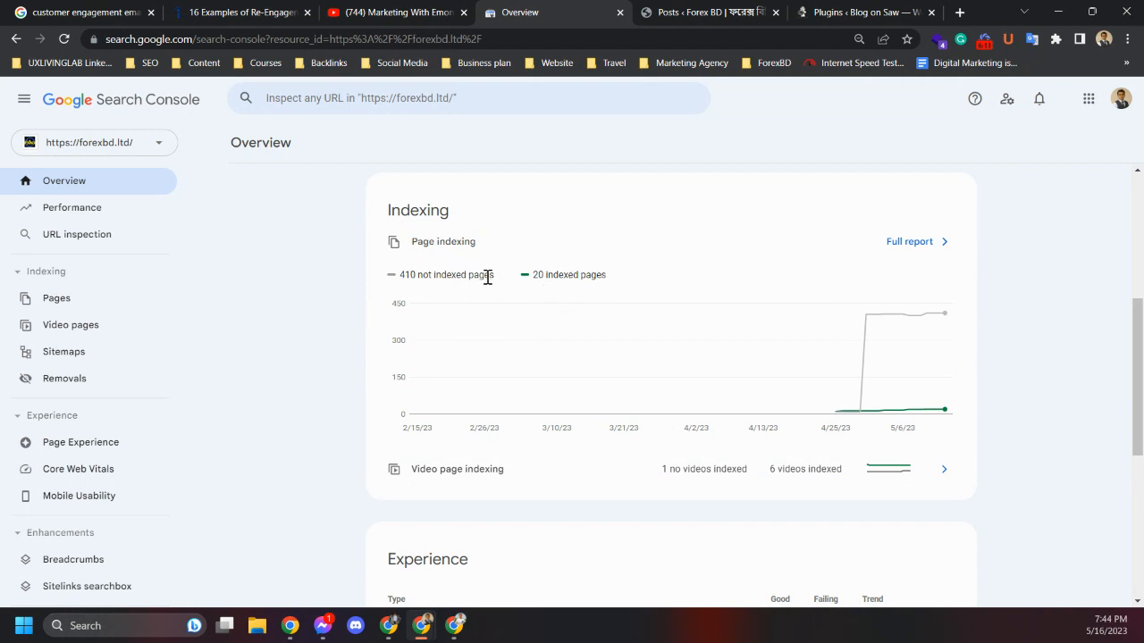
scroll(412, 320, down, 2)
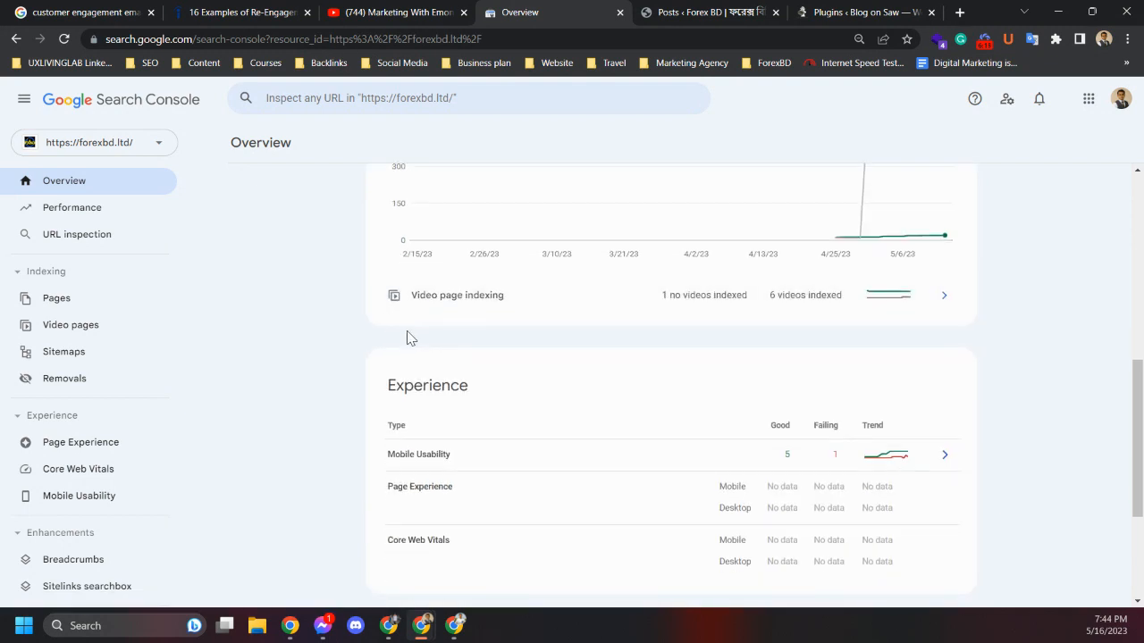
scroll(409, 331, up, 2)
scroll(408, 337, down, 4)
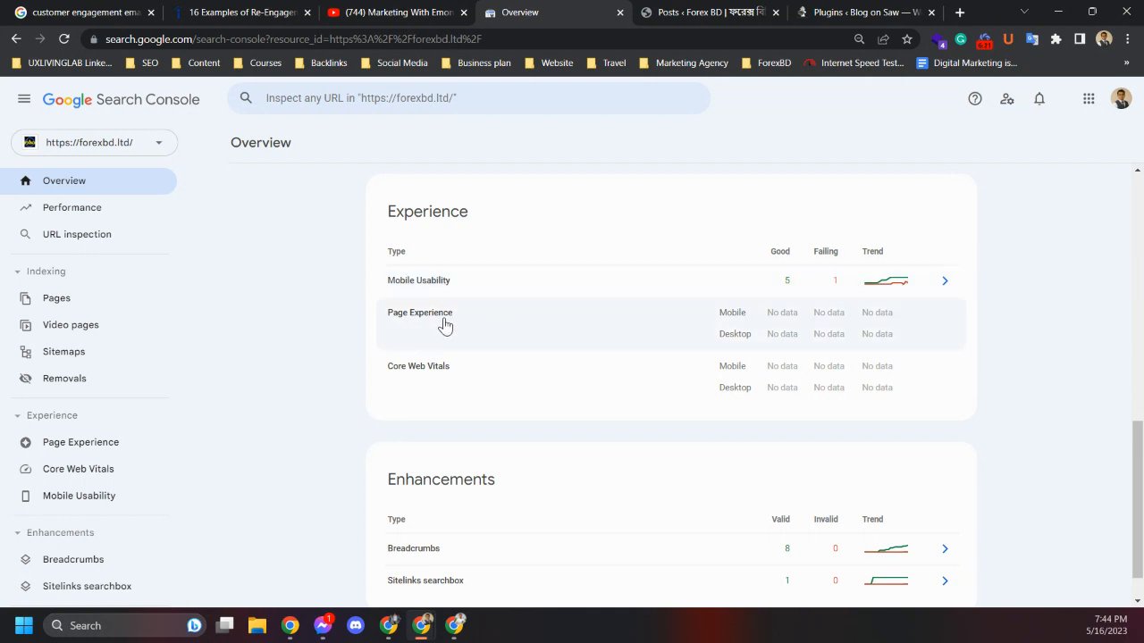
scroll(442, 325, up, 6)
scroll(365, 375, down, 2)
scroll(366, 375, up, 4)
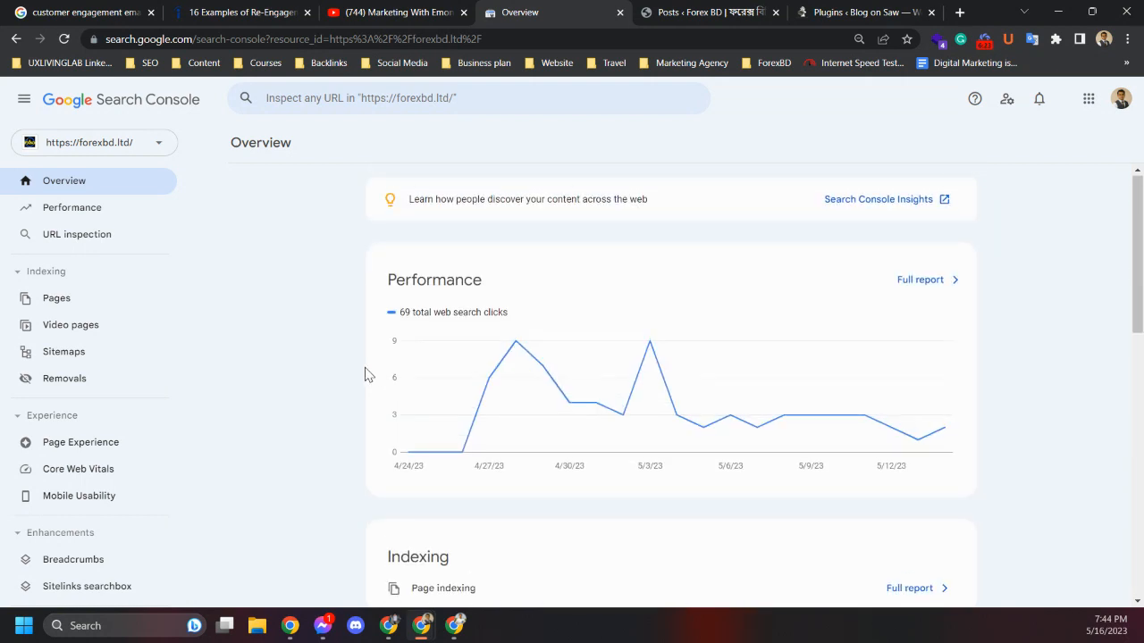
scroll(362, 375, down, 4)
scroll(347, 373, down, 4)
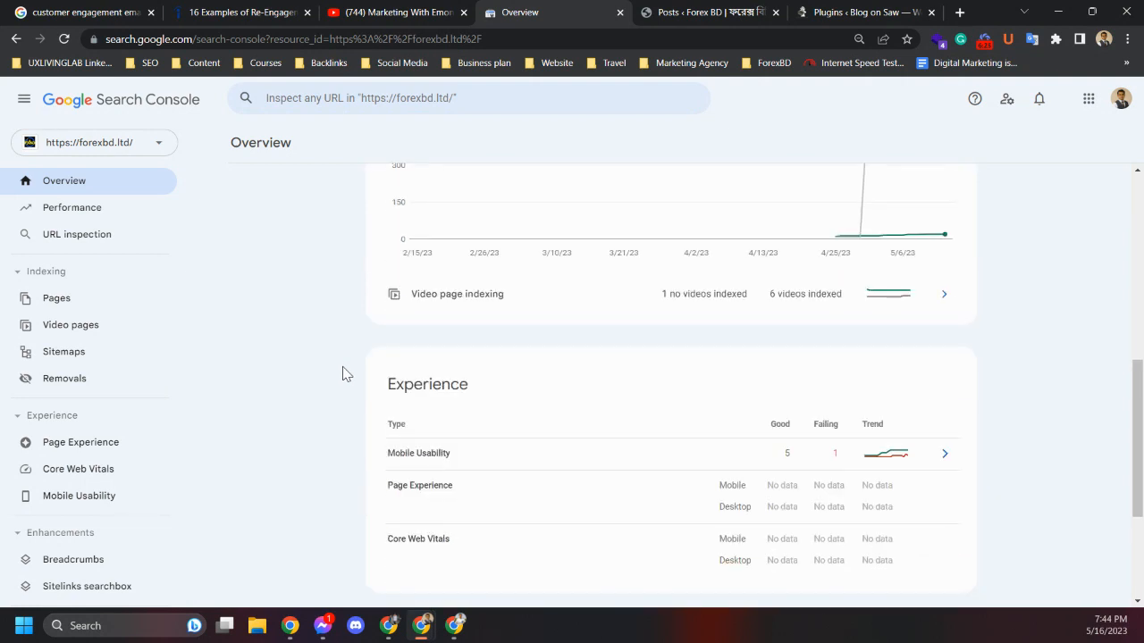
scroll(346, 374, up, 8)
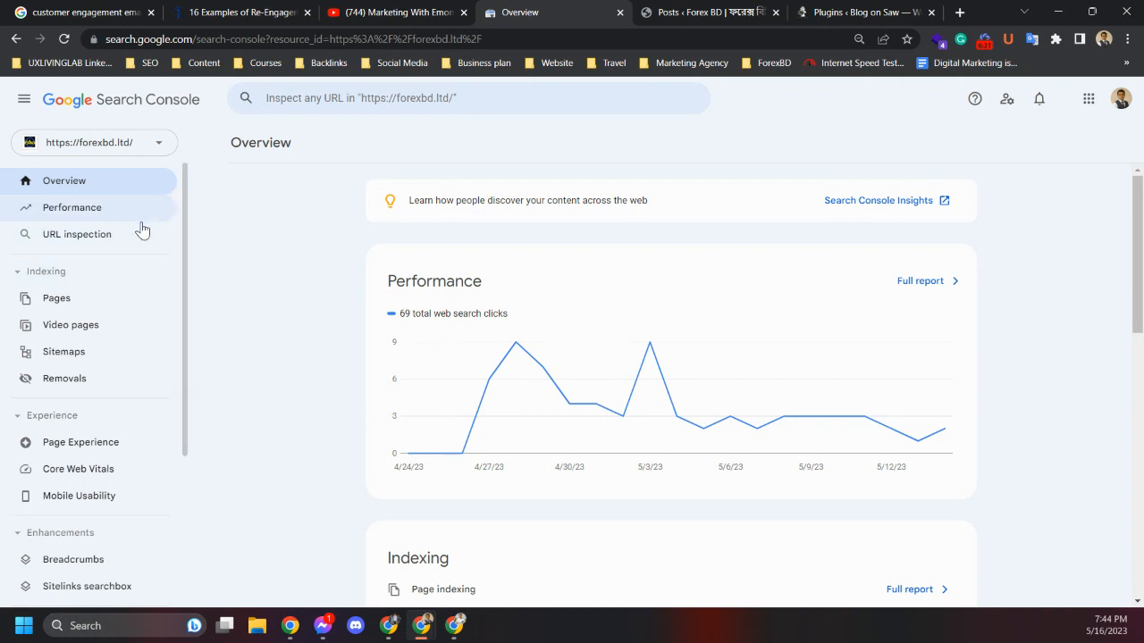
click(96, 214)
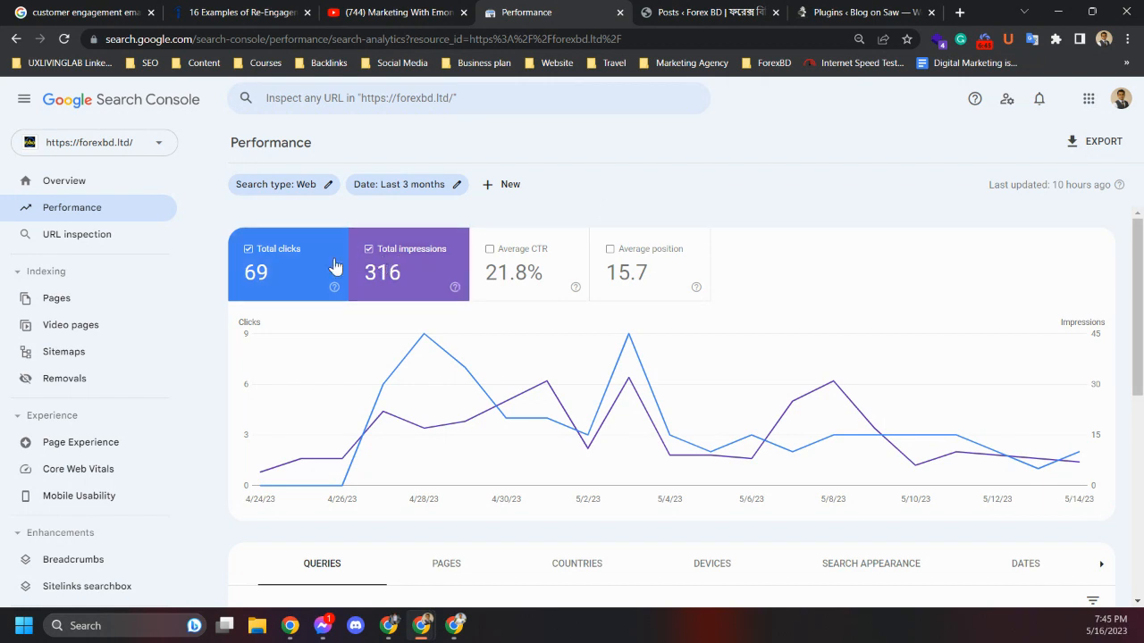
Search Google for "forex bd" in a new tab
click(960, 13)
click(550, 326)
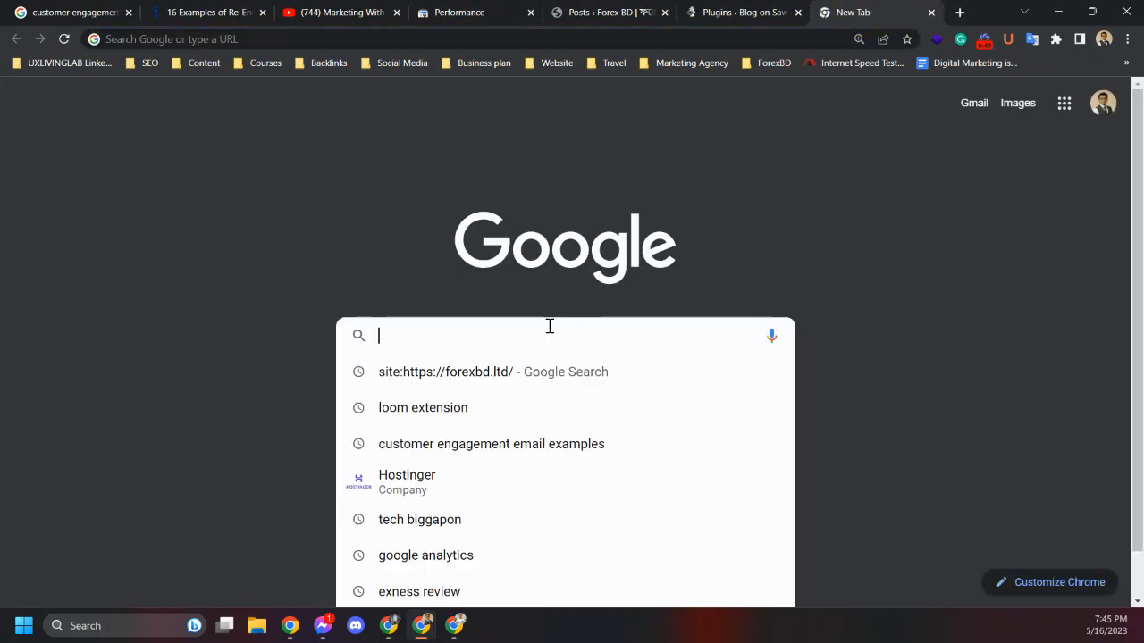
text(orex b)
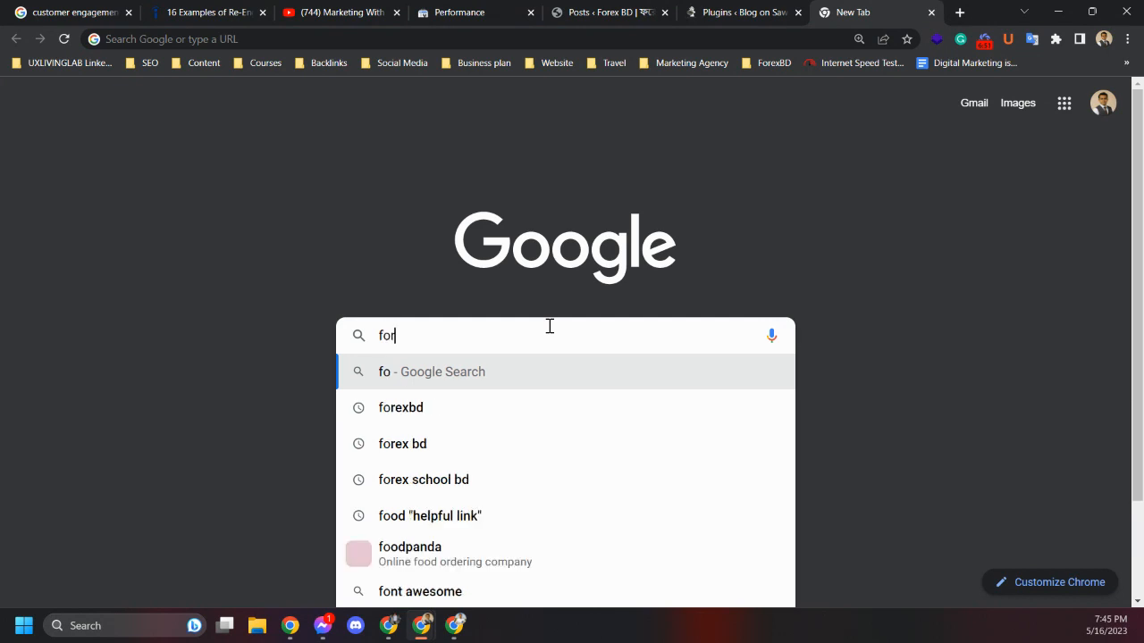
text(d)
key(Return)
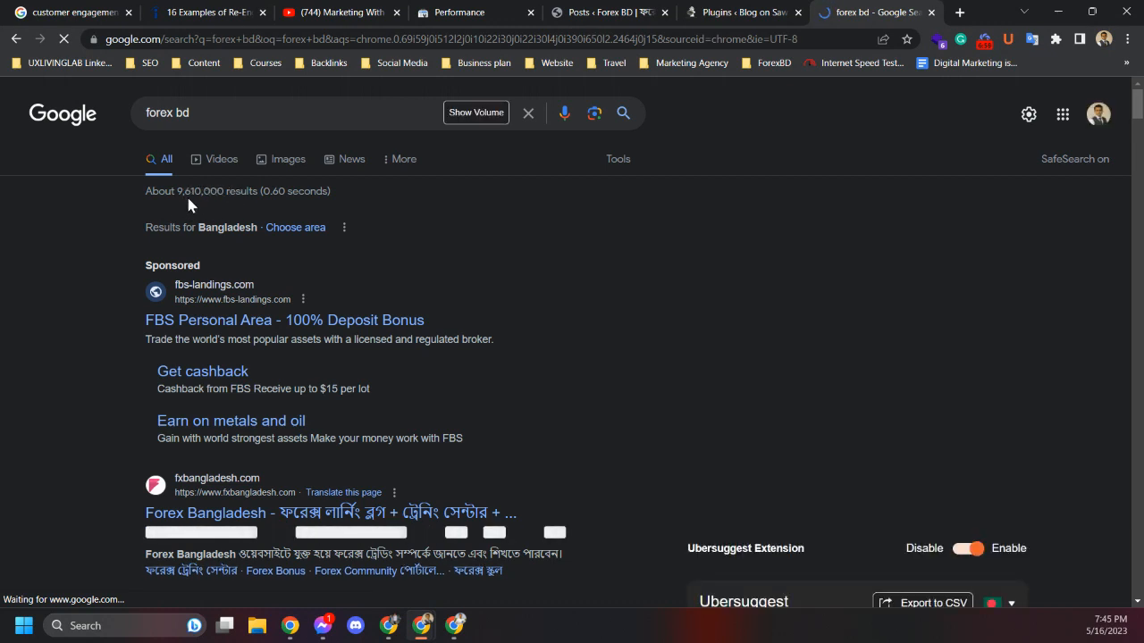
Browse the forex bd search results and open the Online Forex Trading result
scroll(121, 223, down, 10)
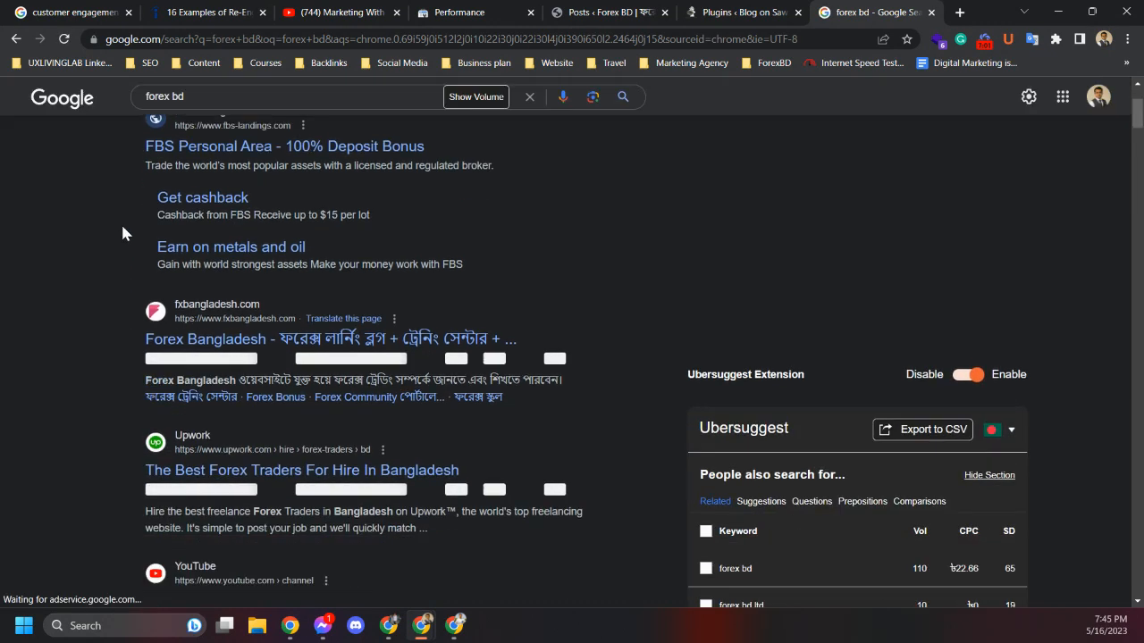
scroll(108, 322, up, 10)
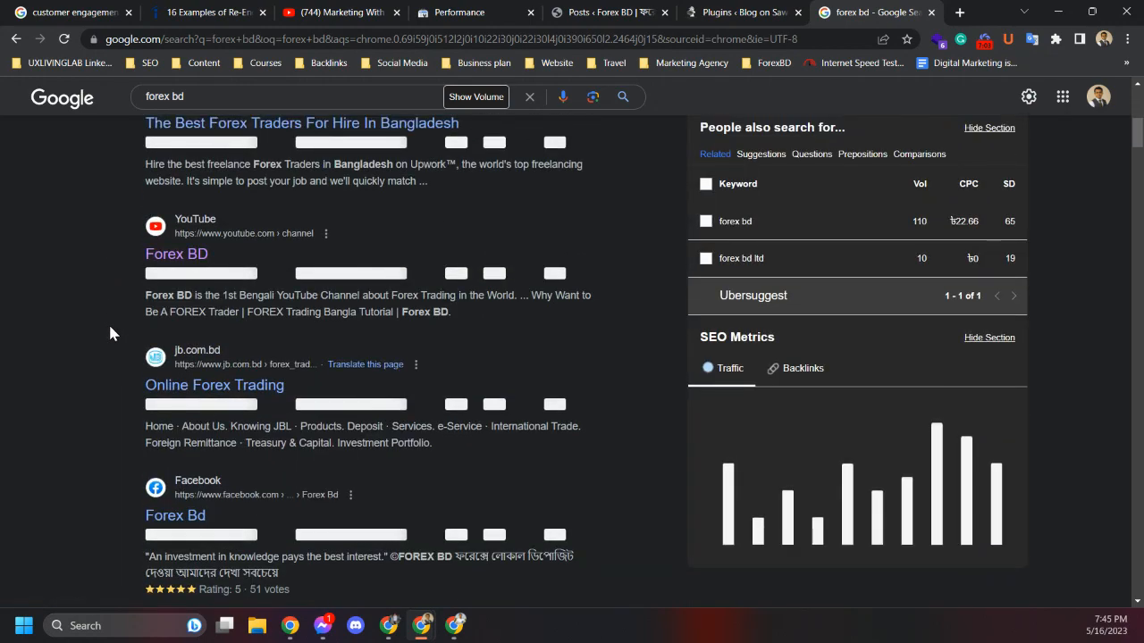
scroll(211, 322, down, 8)
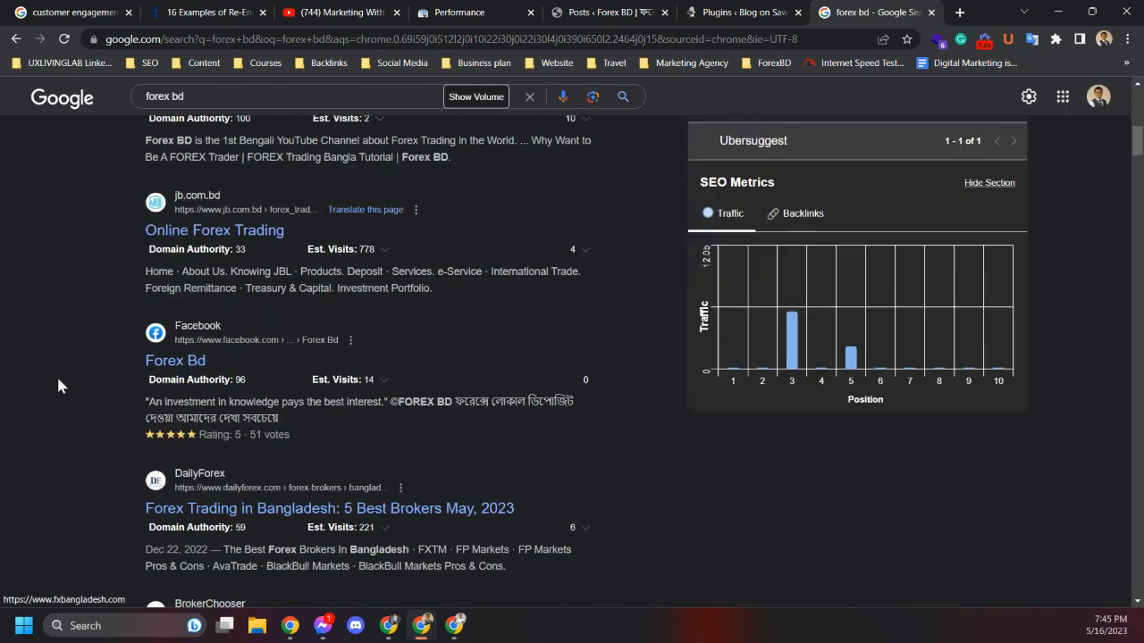
click(170, 215)
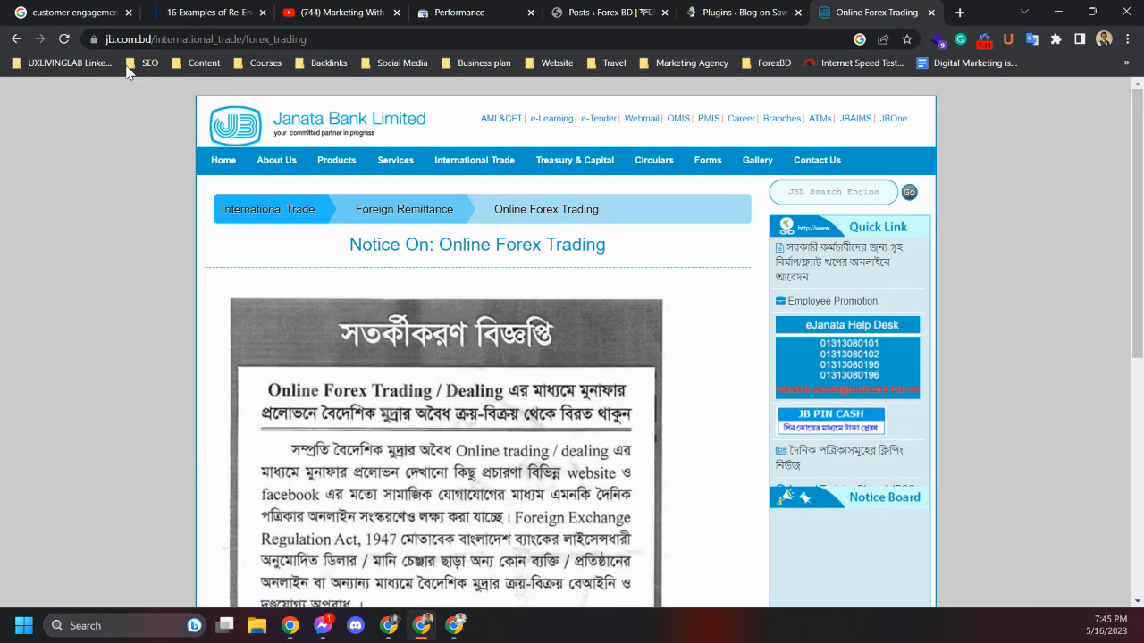
Go back to the forex bd Google results and scroll through the listings
click(16, 39)
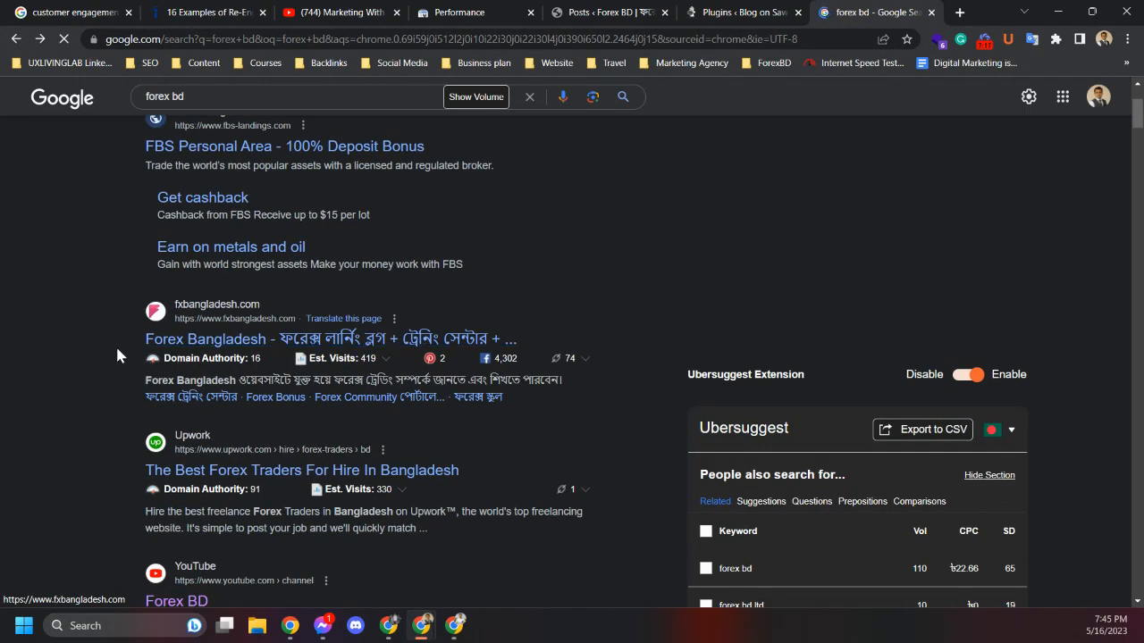
scroll(97, 325, down, 5)
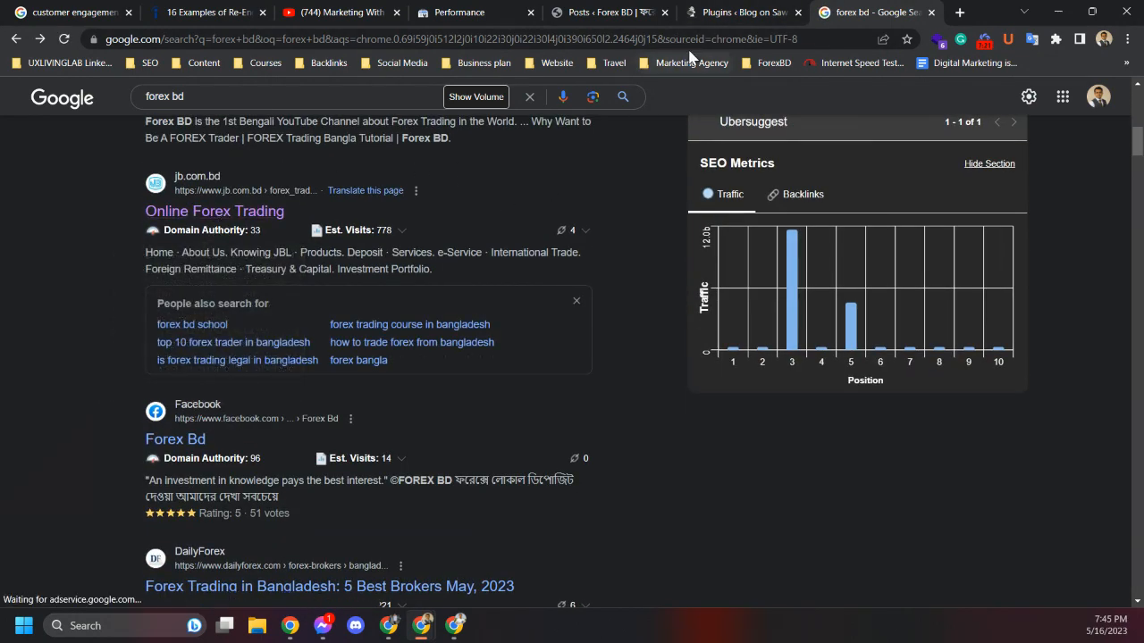
Close the Plugins tab and return to the Search Console Performance report
click(724, 13)
click(621, 12)
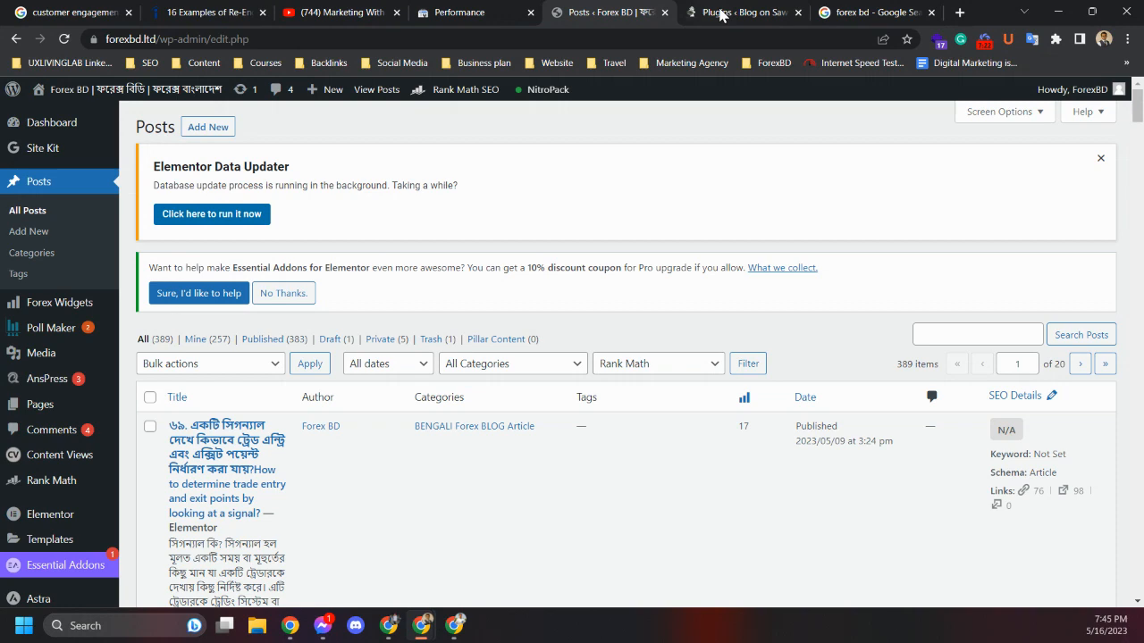
click(805, 18)
click(798, 13)
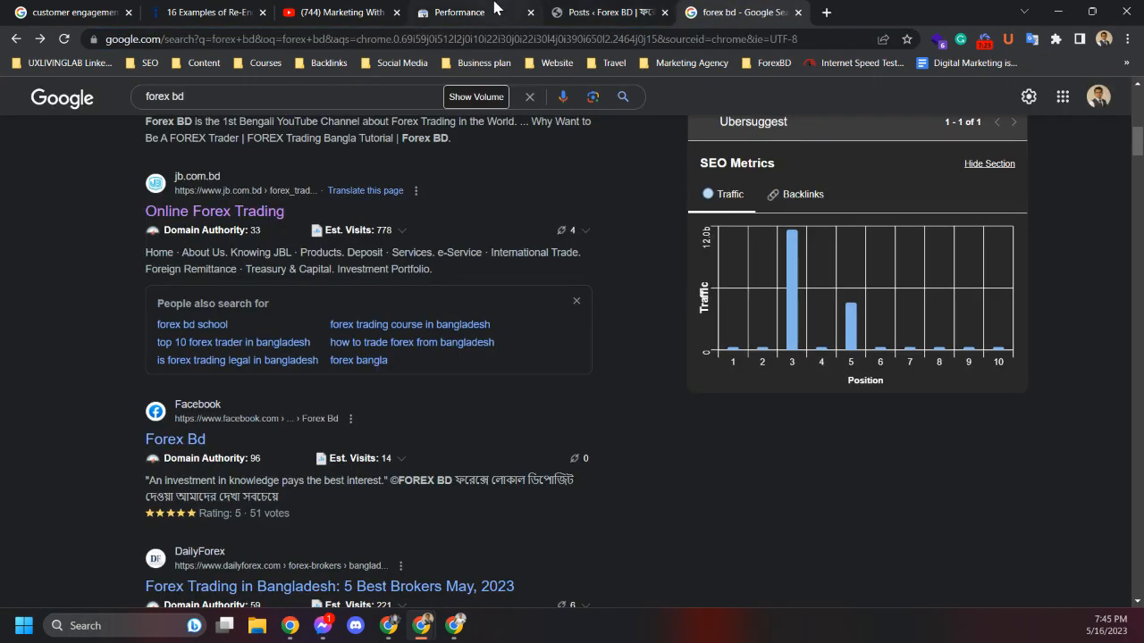
click(527, 13)
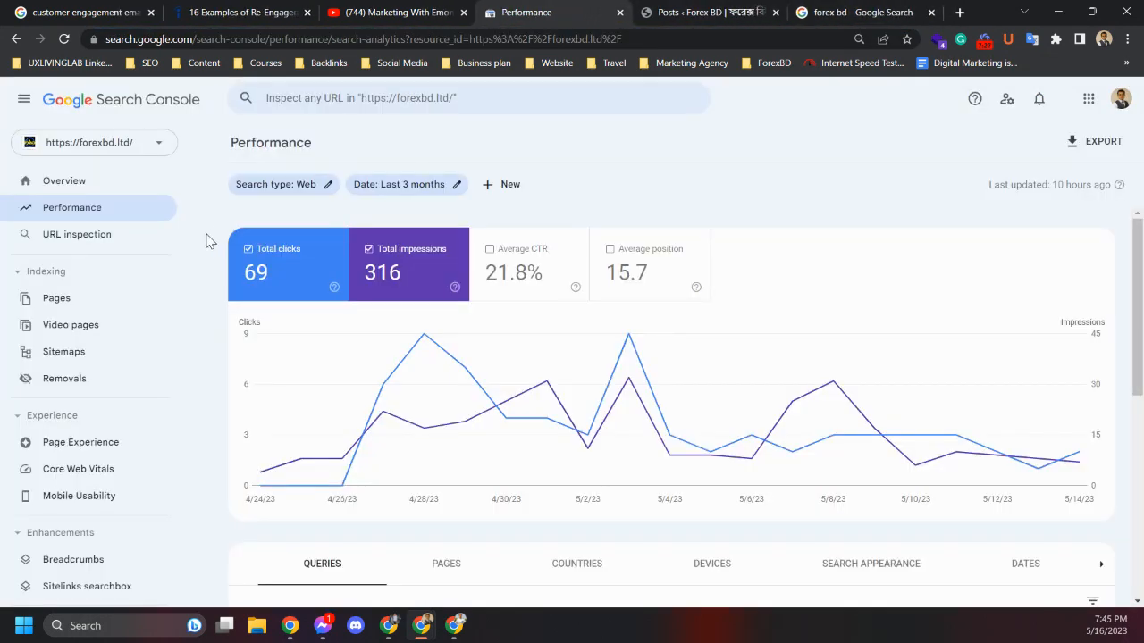
Open URL Inspection for the recently inspected forexbd.ltd price action article URL
click(95, 240)
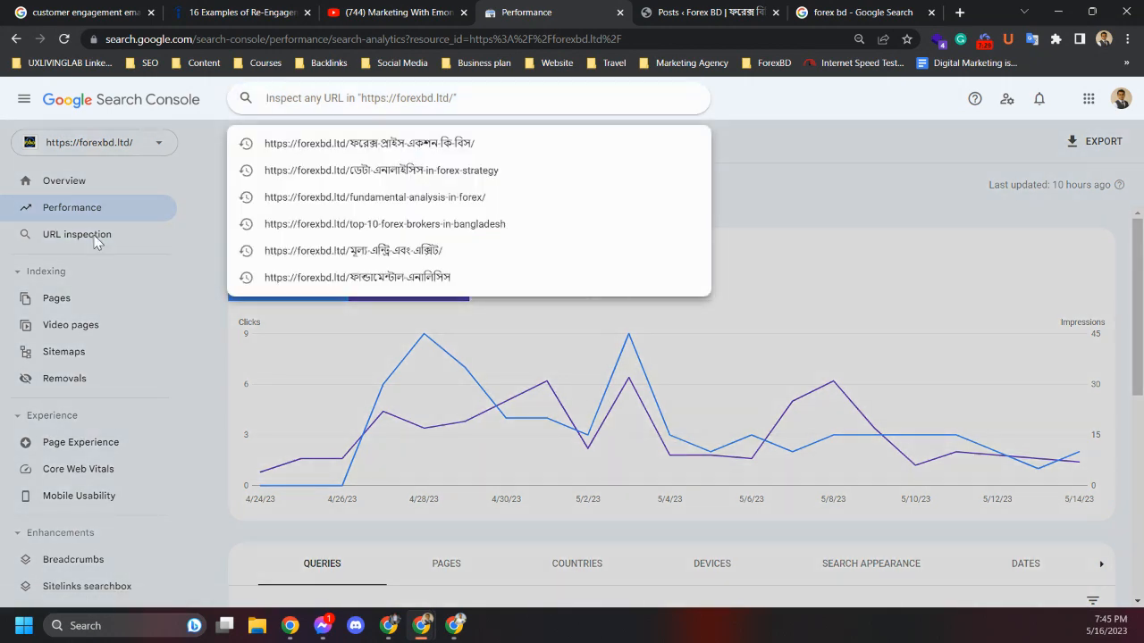
click(193, 340)
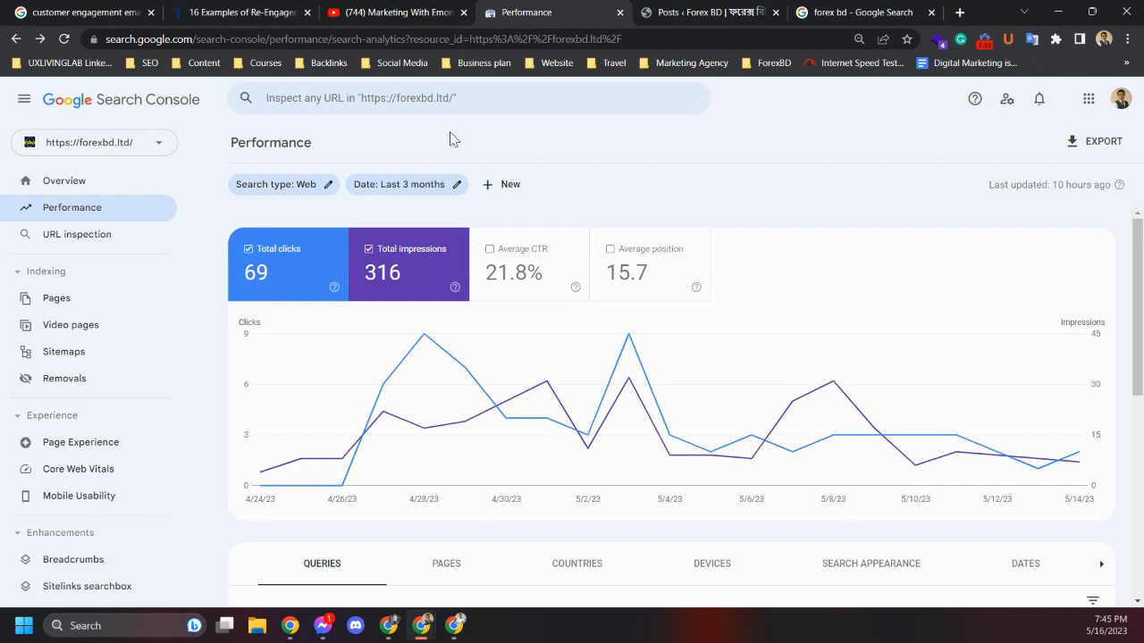
mouse_move(722, 22)
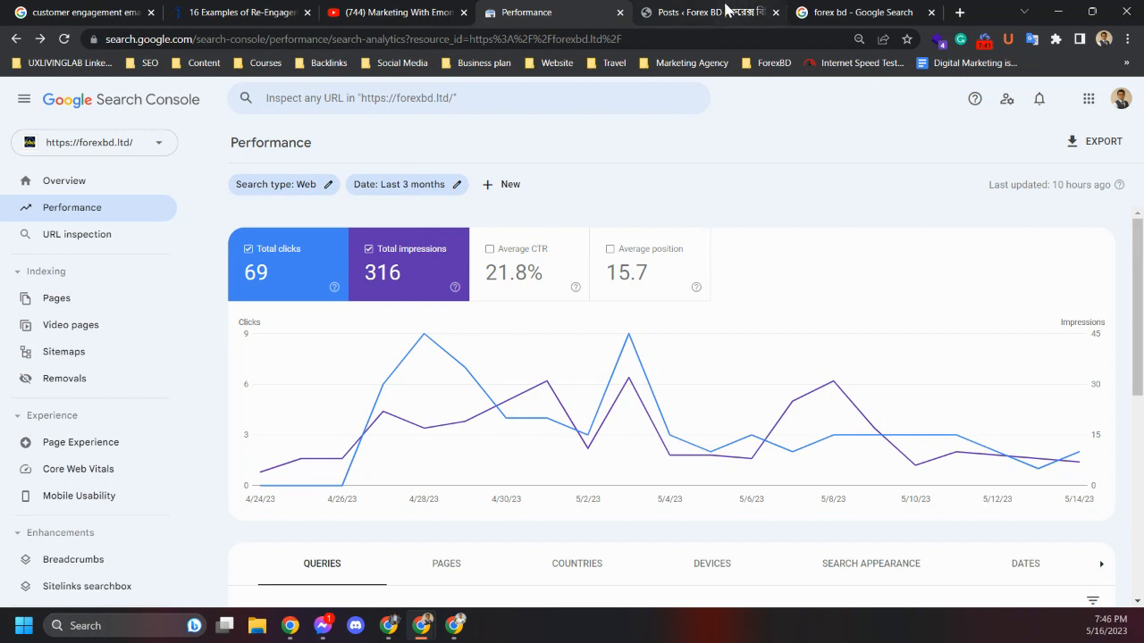
click(94, 234)
click(414, 143)
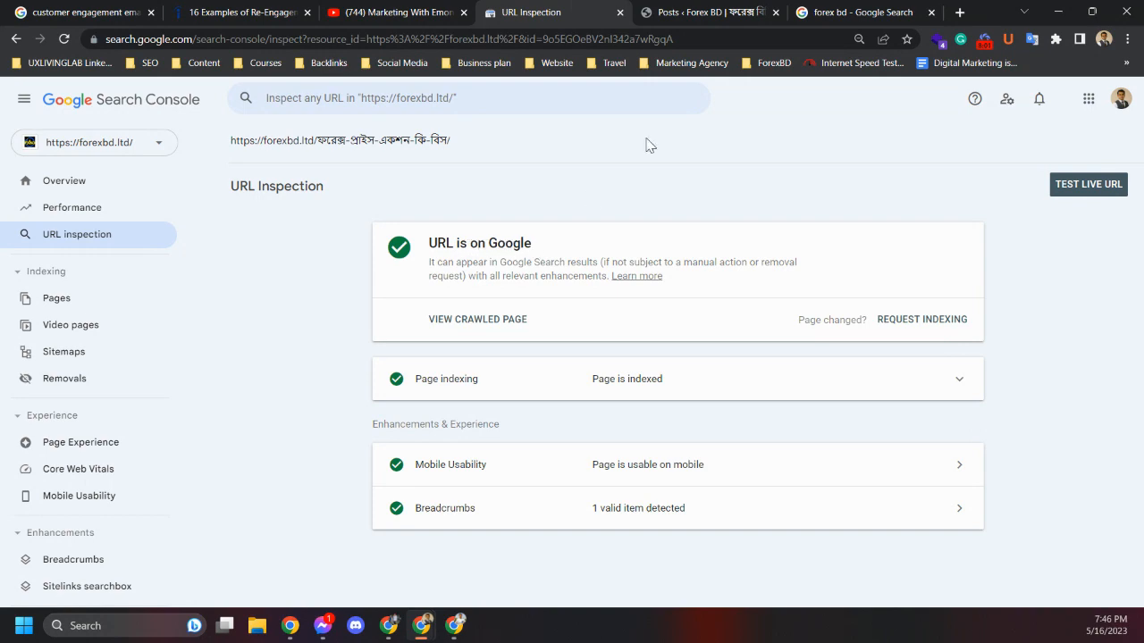
Open the latest post (৬৯. একটি সিগন্যাল দেখে...) from the WordPress posts list and copy its page URL
click(687, 17)
scroll(195, 473, down, 4)
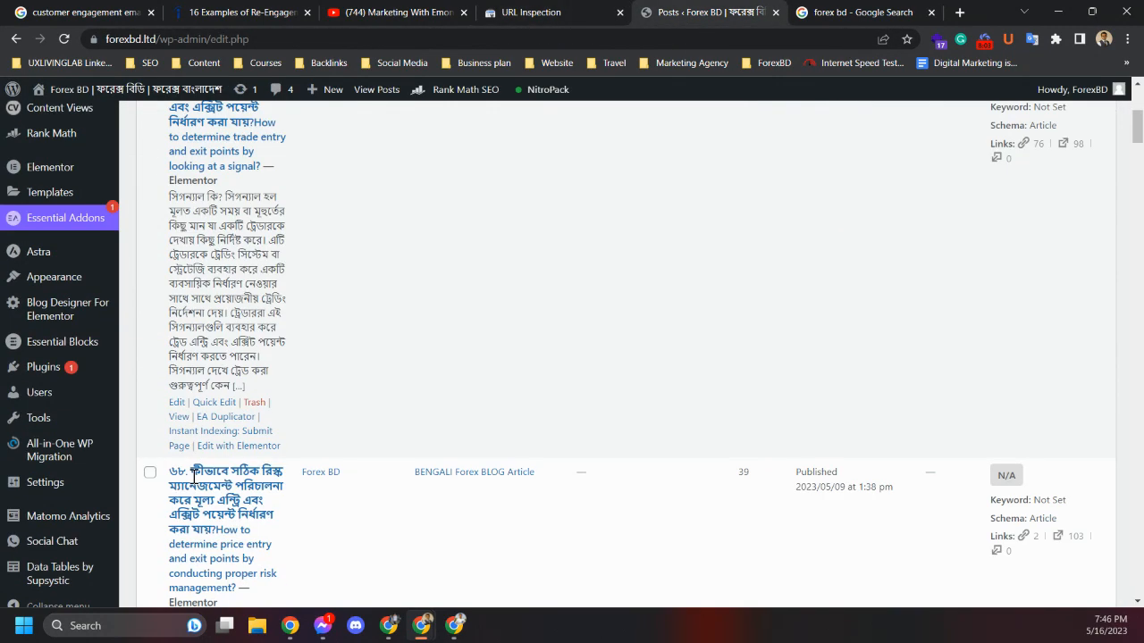
scroll(192, 484, up, 2)
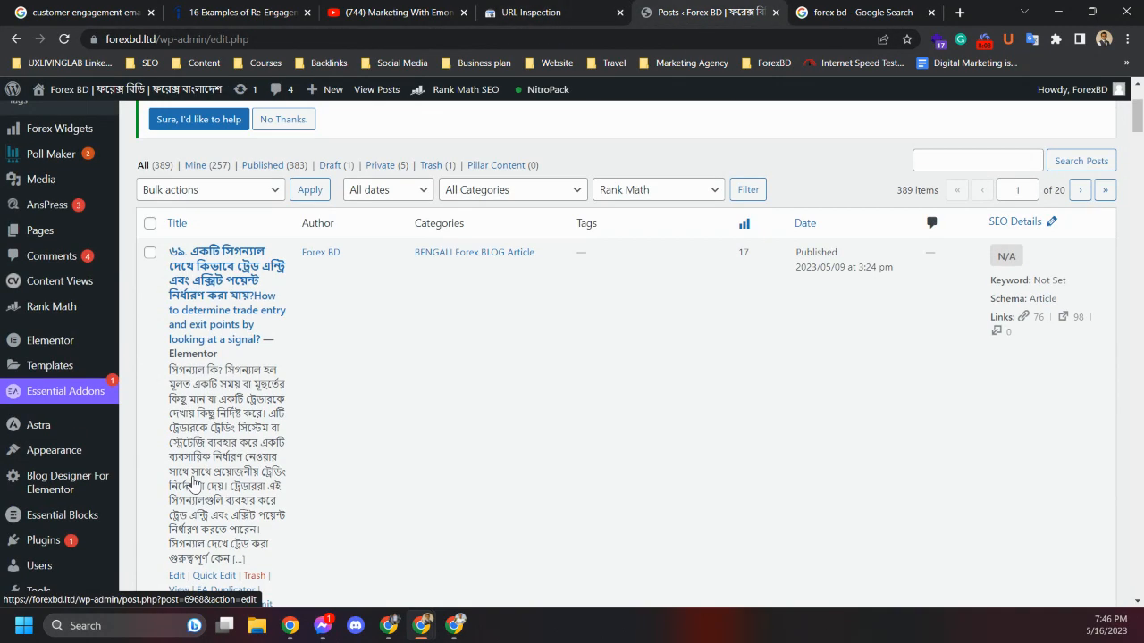
right_click(224, 280)
scroll(149, 501, down, 2)
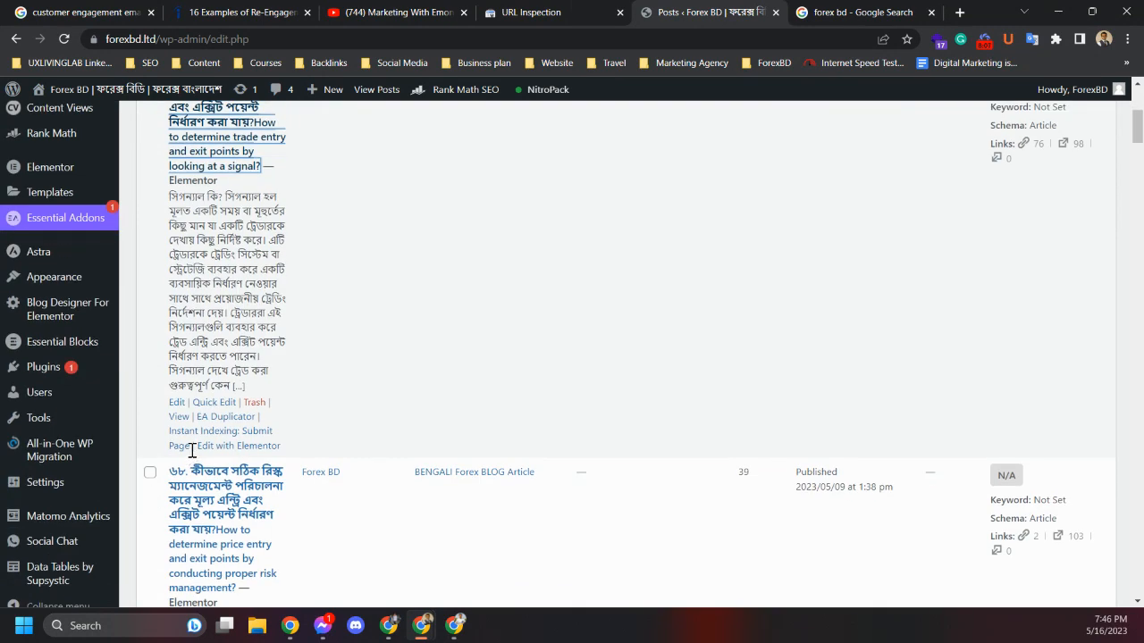
click(178, 418)
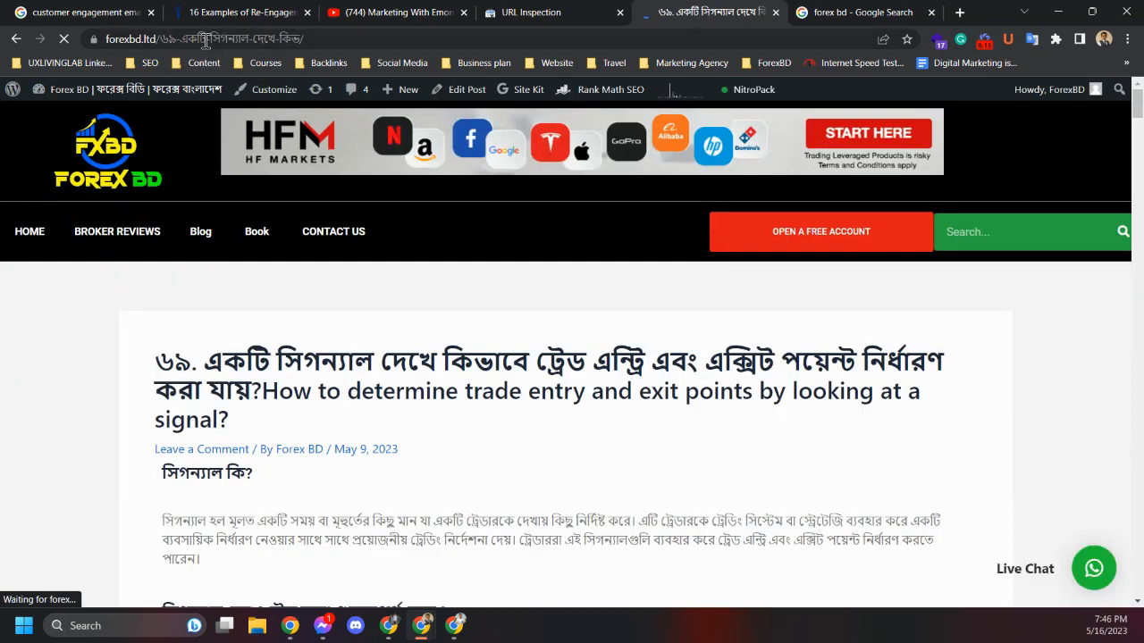
click(205, 41)
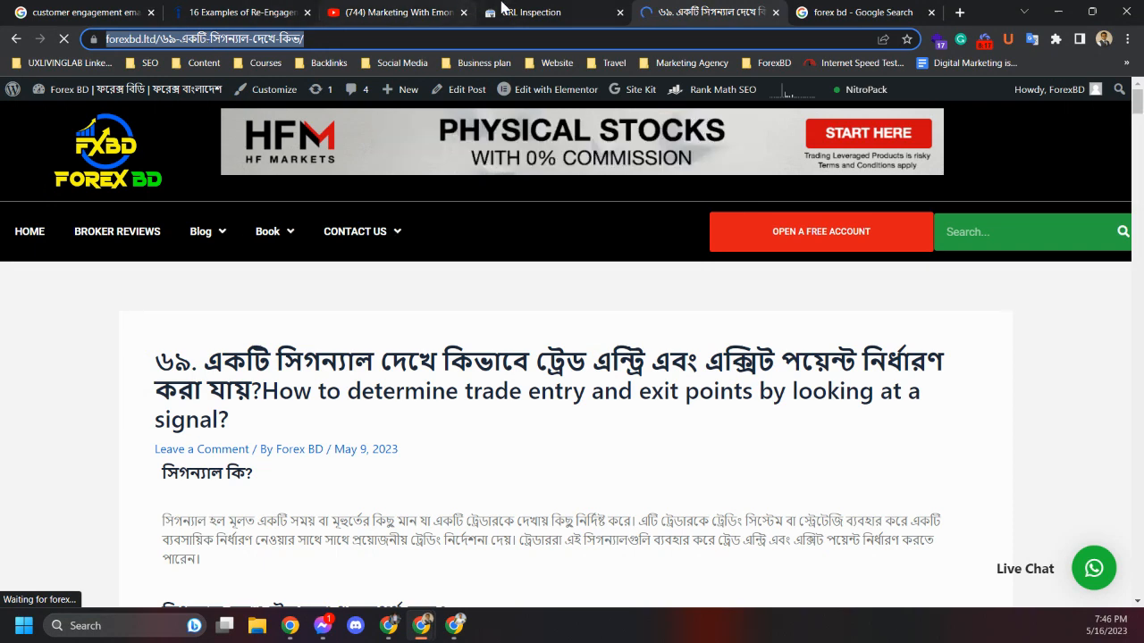
Inspect the copied post URL in Search Console's URL inspection
click(524, 12)
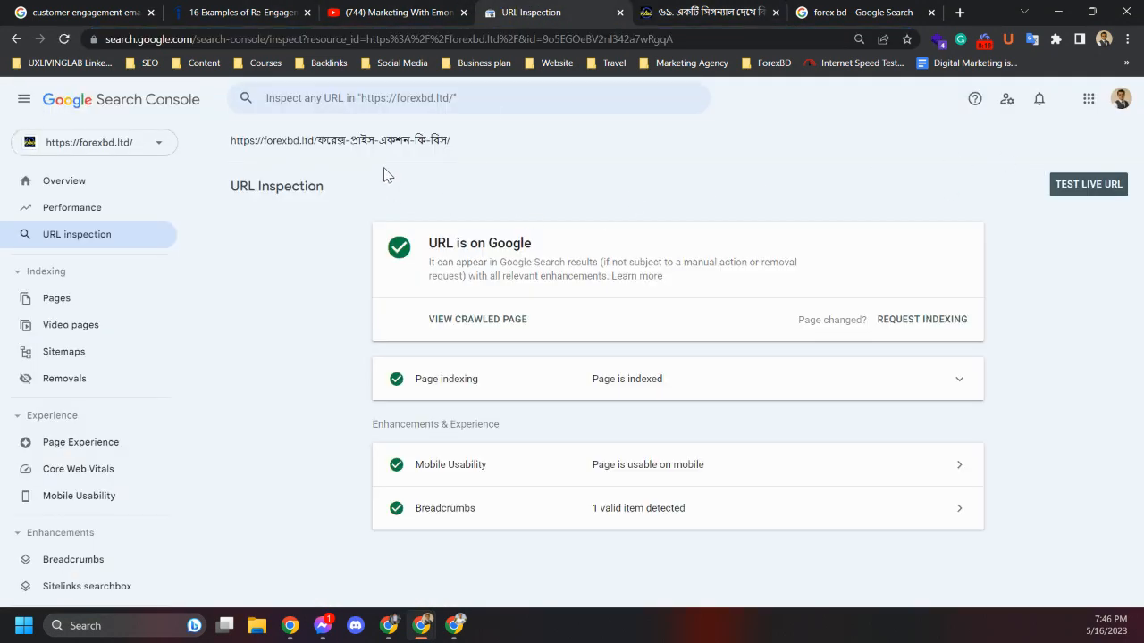
click(359, 98)
key(ctrl+v)
key(Return)
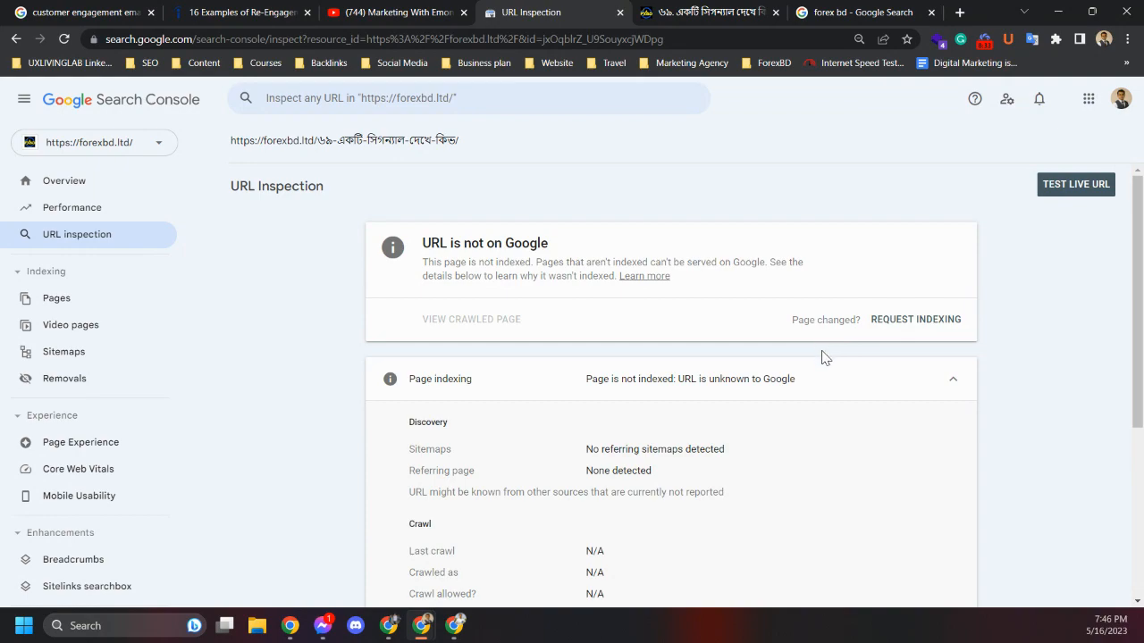
Scroll through the post's content and internal link list, then return to the inspection result
click(688, 11)
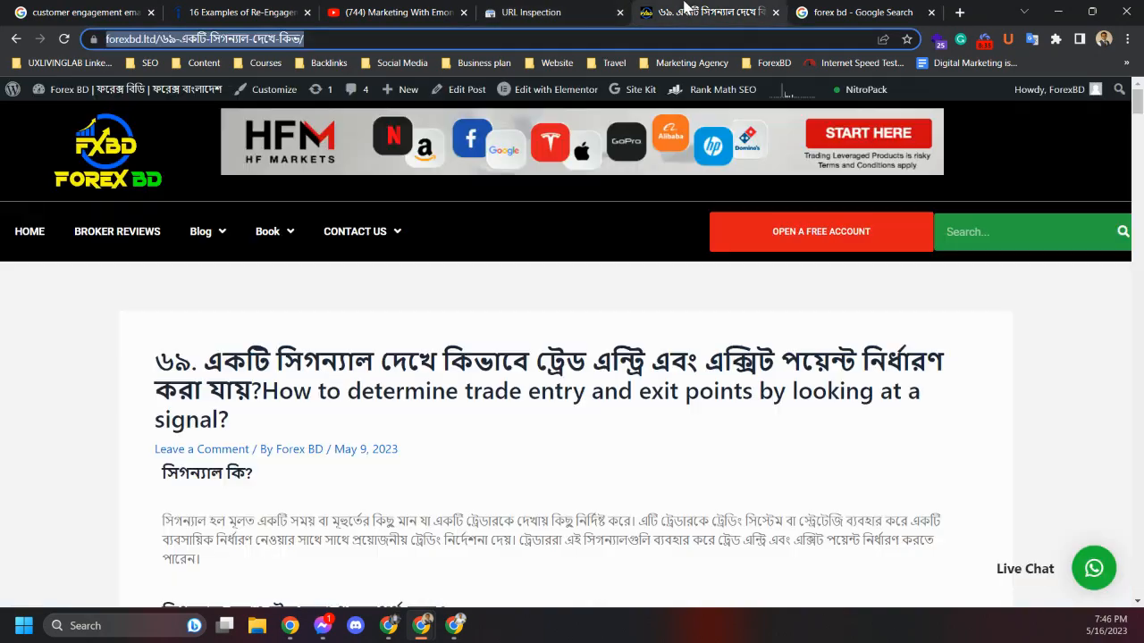
scroll(306, 487, down, 10)
scroll(304, 487, up, 9)
scroll(304, 487, down, 6)
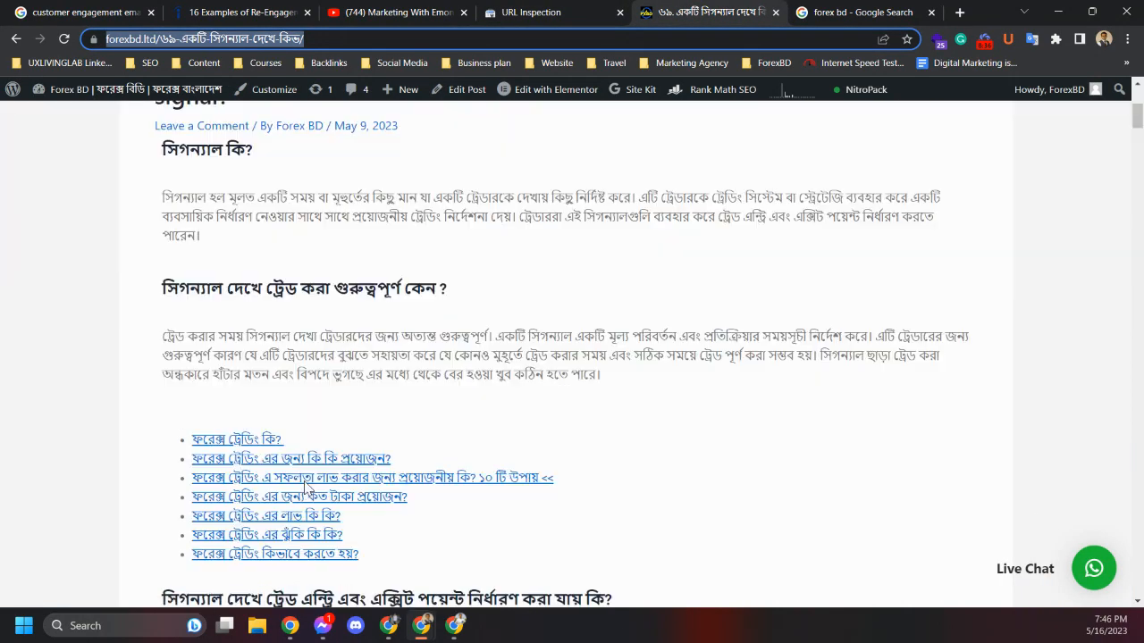
scroll(310, 478, down, 20)
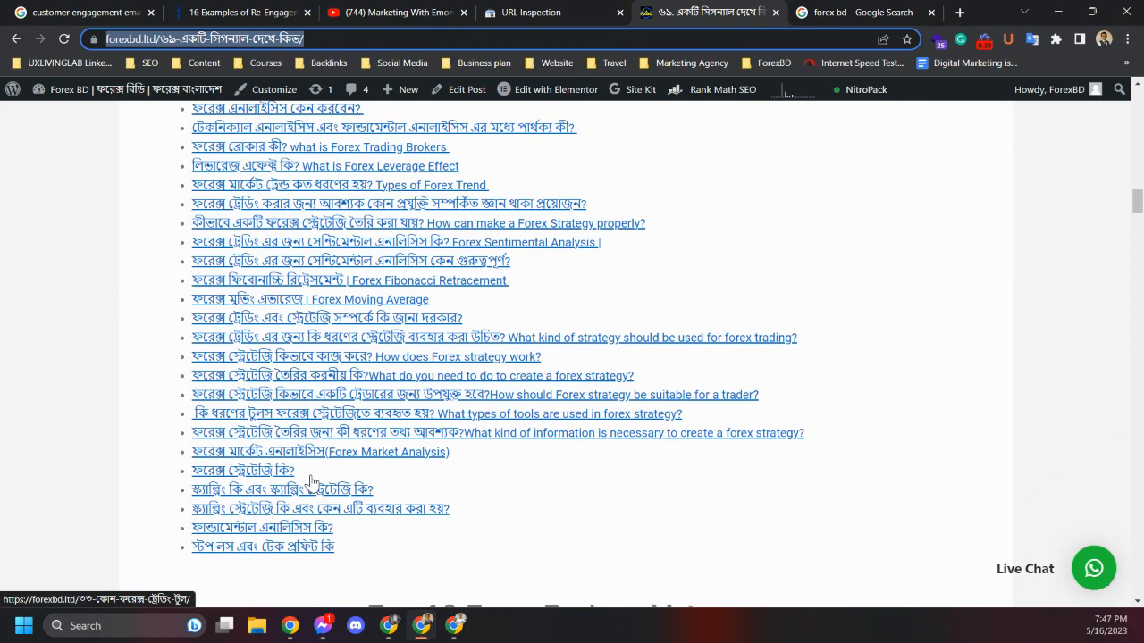
scroll(311, 483, up, 10)
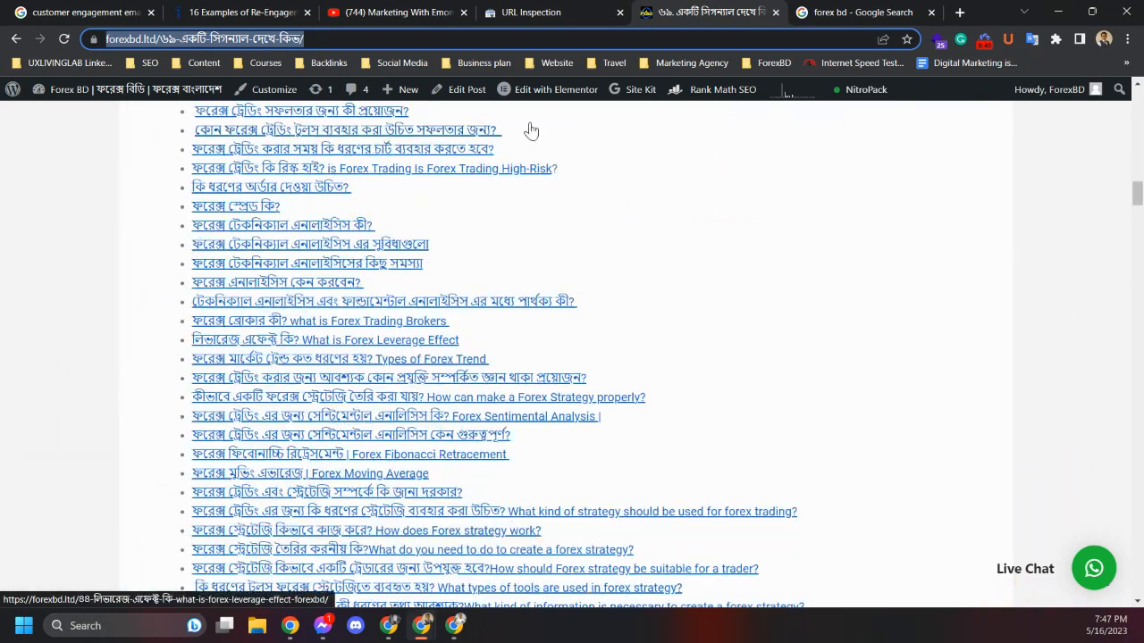
click(599, 12)
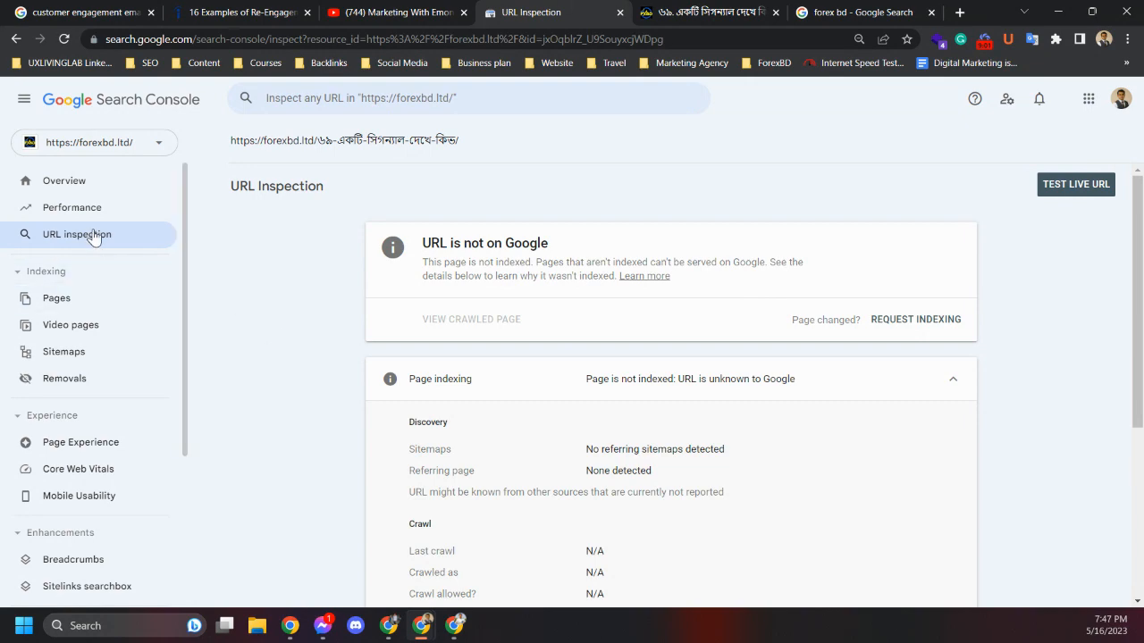
Switch between the post page and its URL inspection result to review its indexing status
click(706, 13)
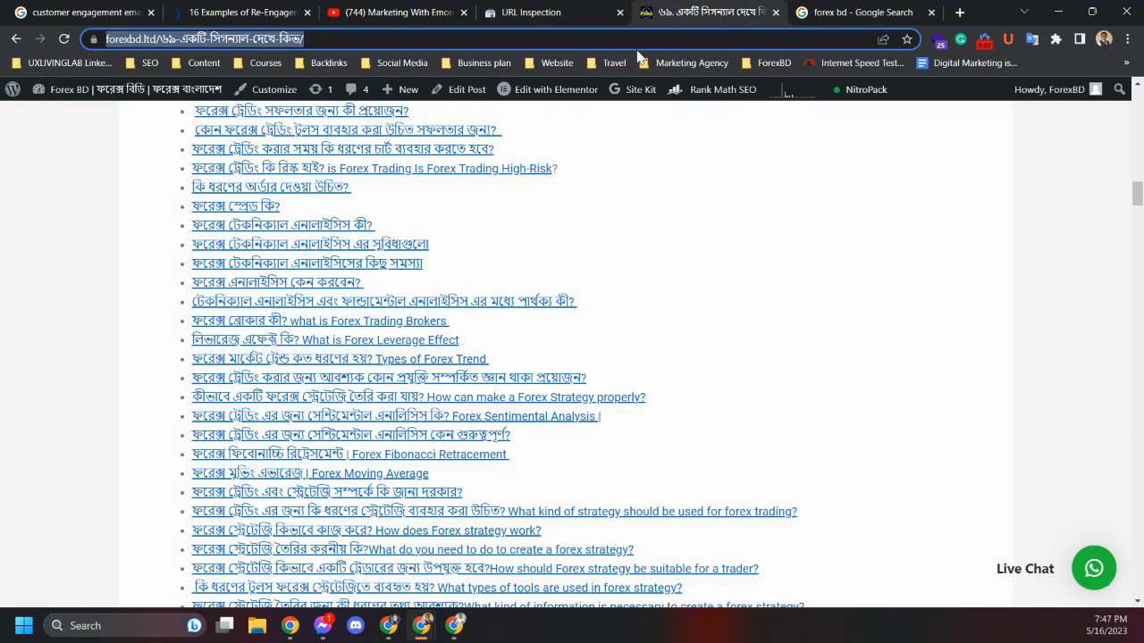
scroll(515, 264, up, 15)
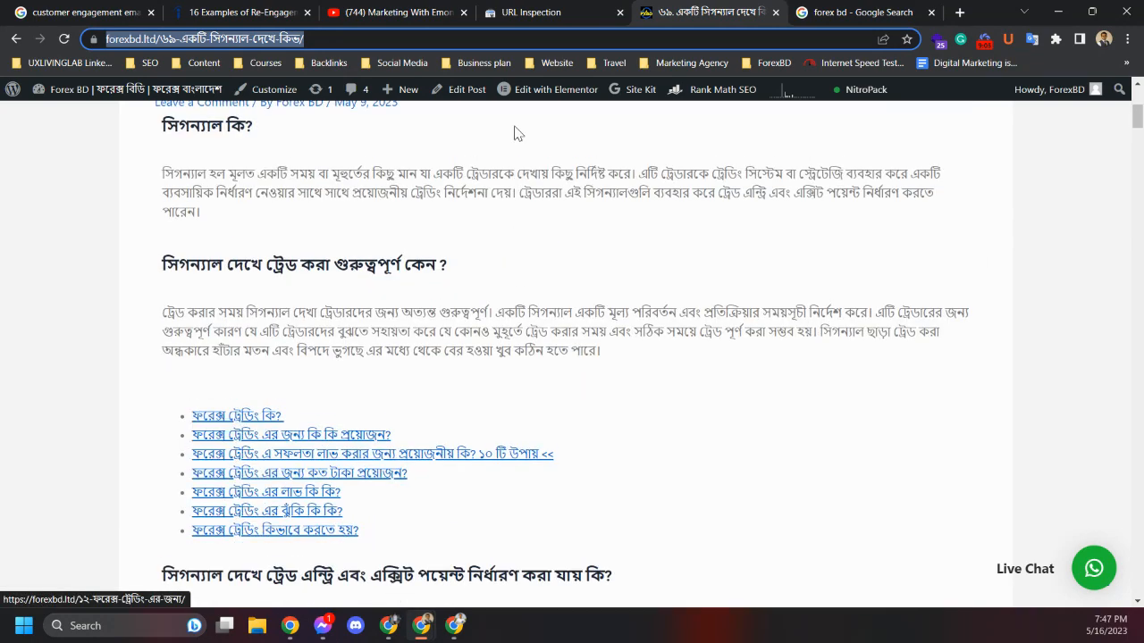
click(536, 13)
click(447, 96)
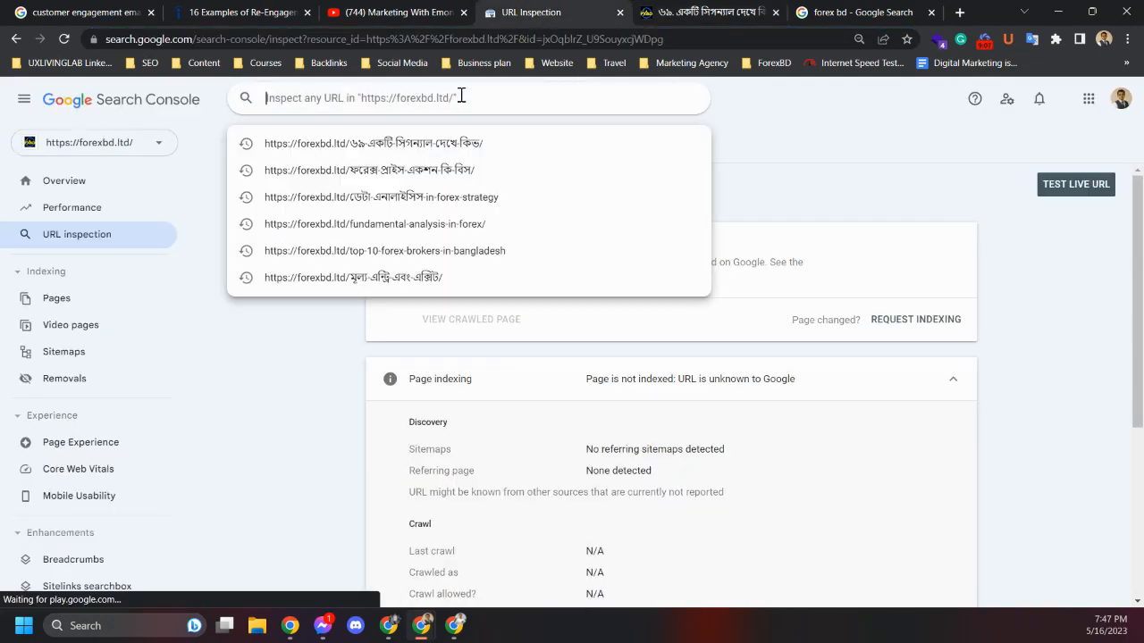
click(909, 257)
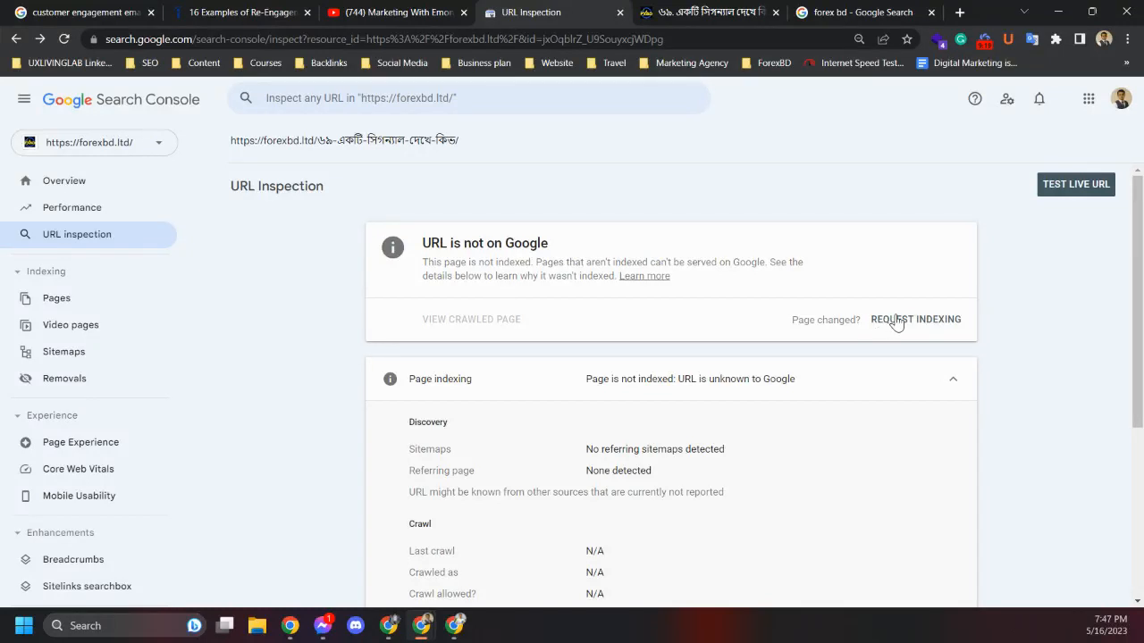
click(689, 11)
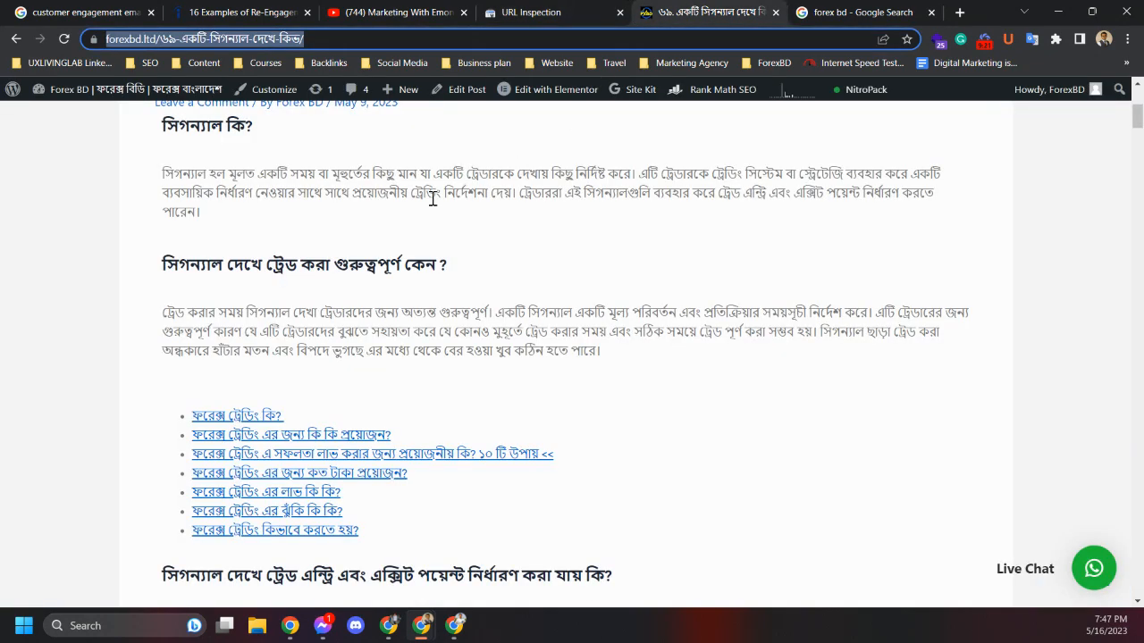
scroll(353, 316, up, 4)
scroll(352, 320, down, 6)
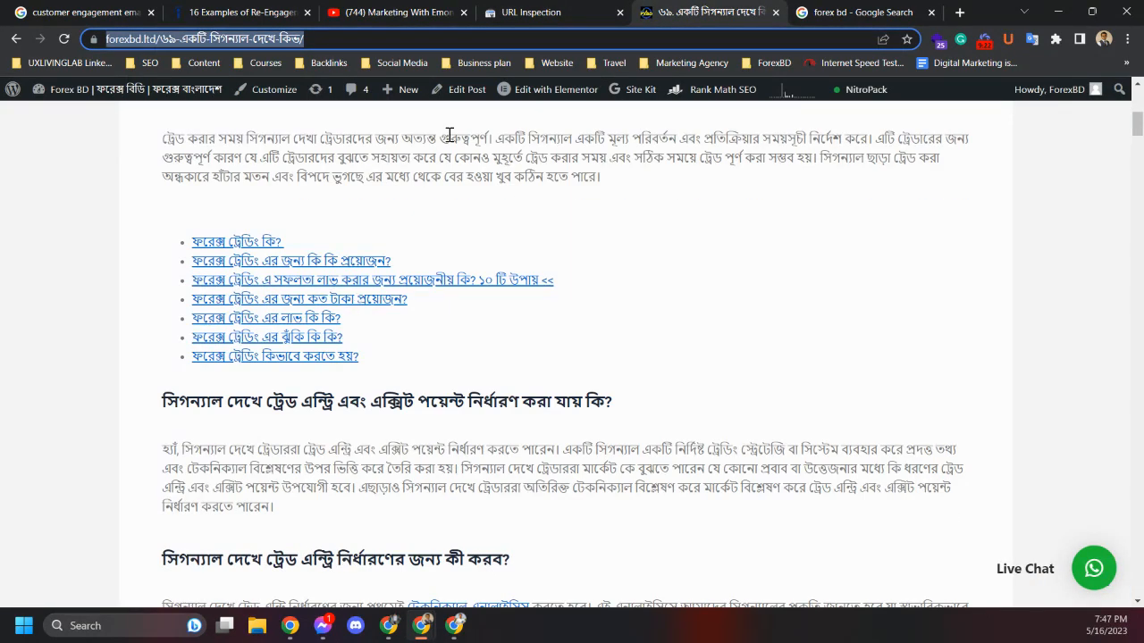
click(563, 12)
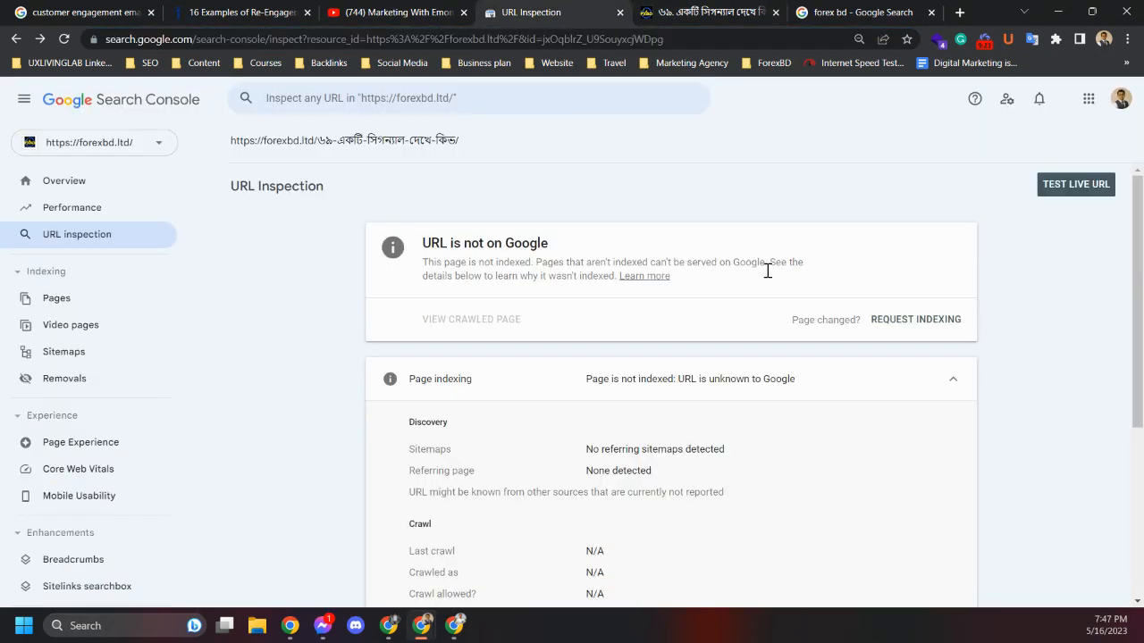
Open the Pages indexing report to review why pages aren't indexed, then open the Video pages report
click(70, 303)
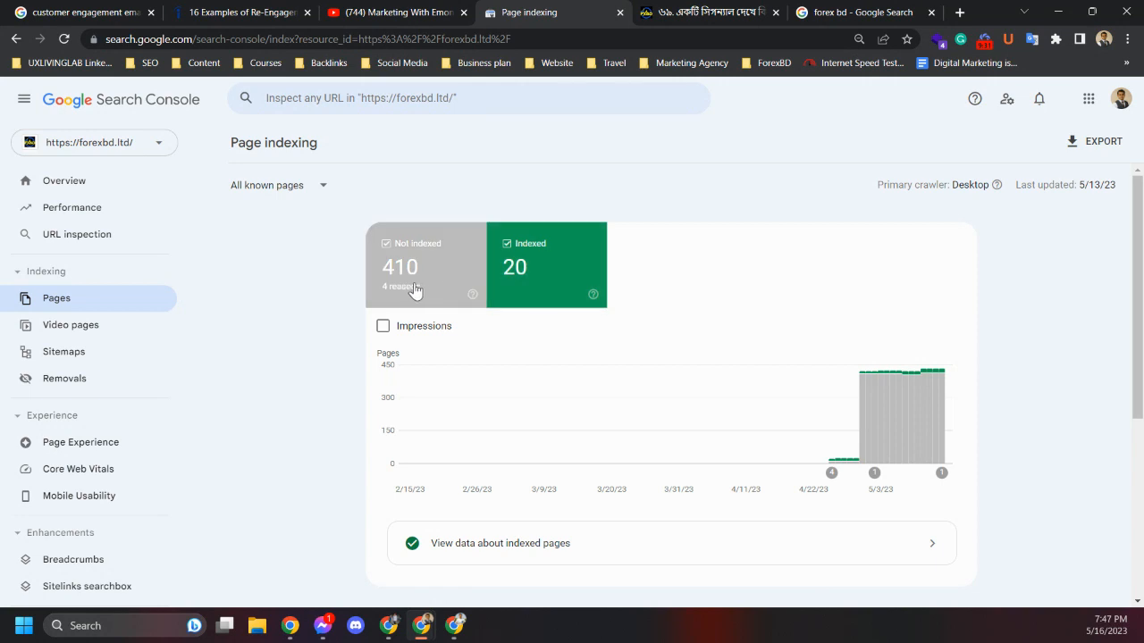
scroll(390, 416, down, 4)
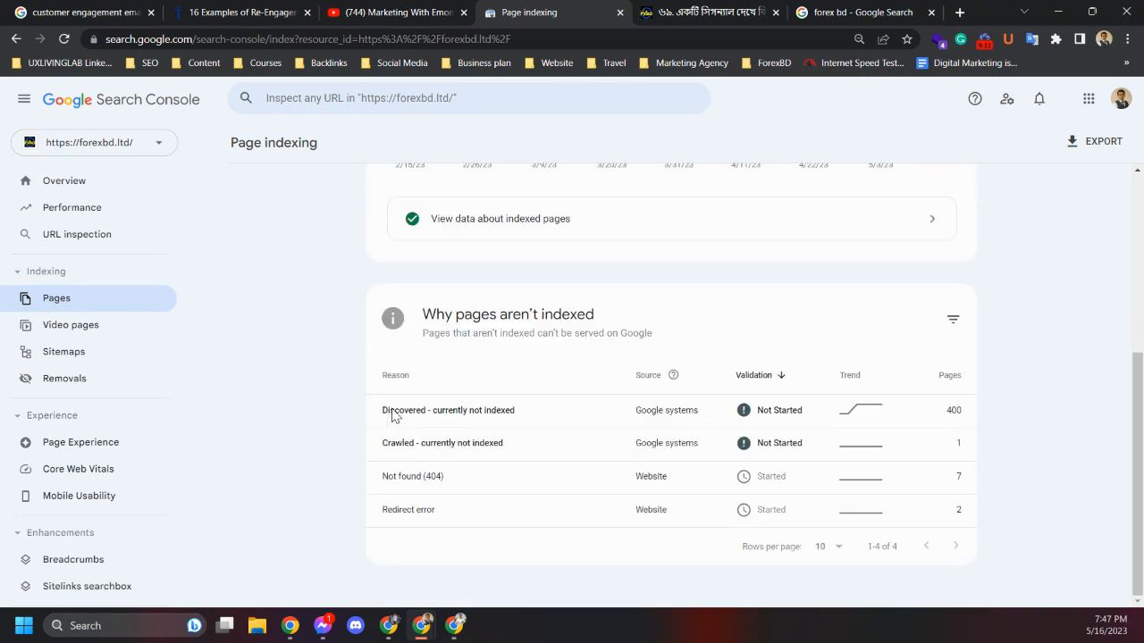
scroll(391, 416, up, 4)
scroll(391, 416, down, 4)
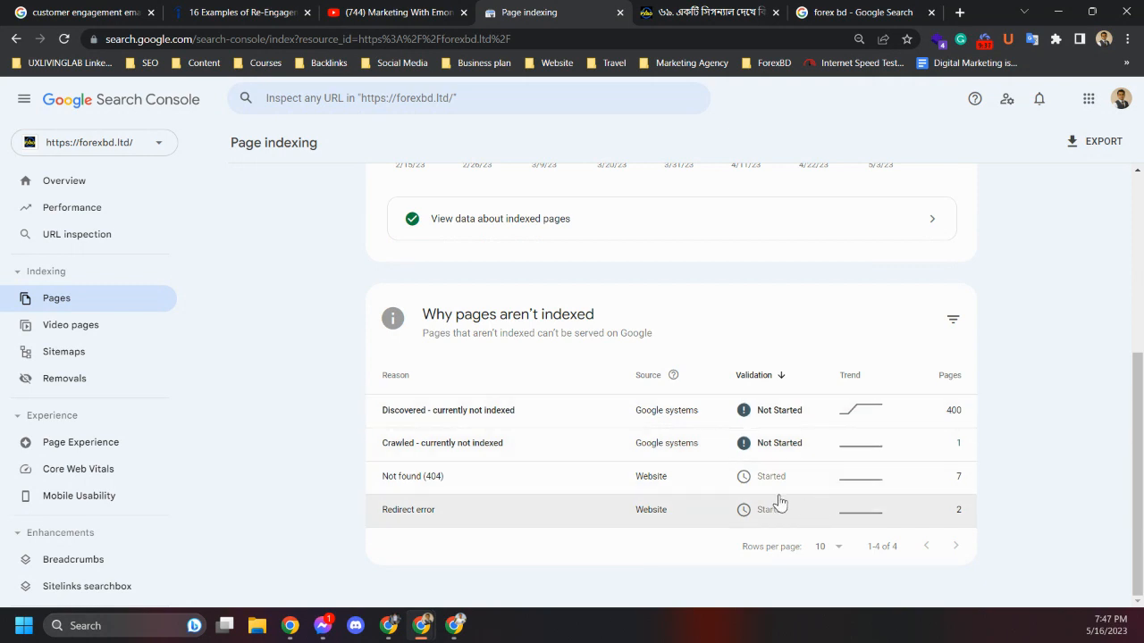
scroll(751, 487, up, 2)
scroll(651, 358, up, 2)
scroll(644, 347, down, 4)
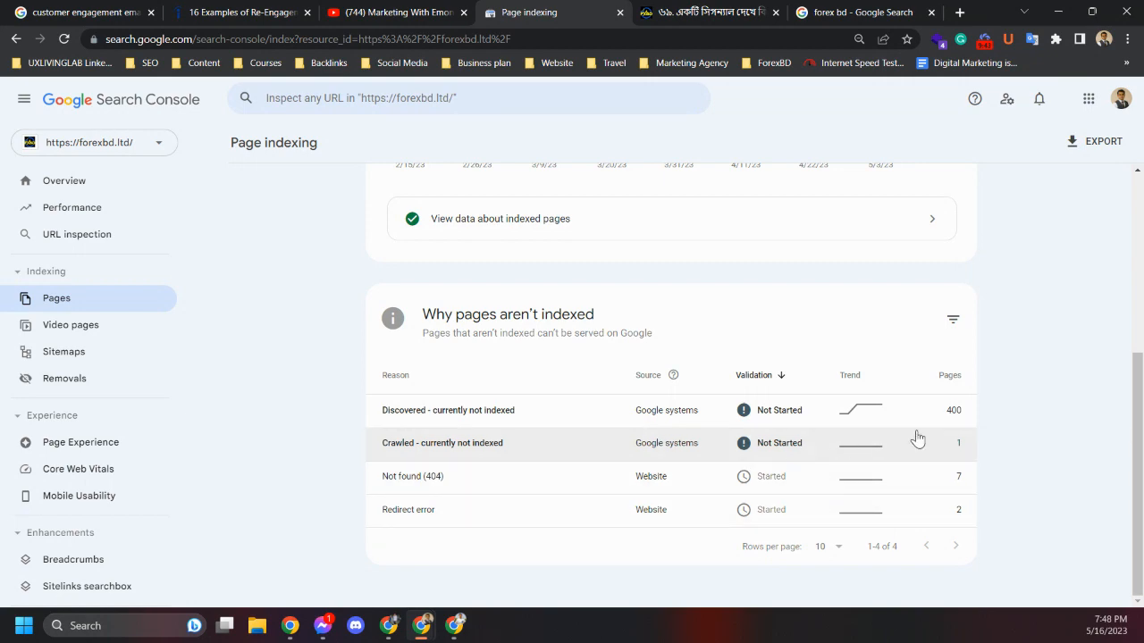
click(51, 328)
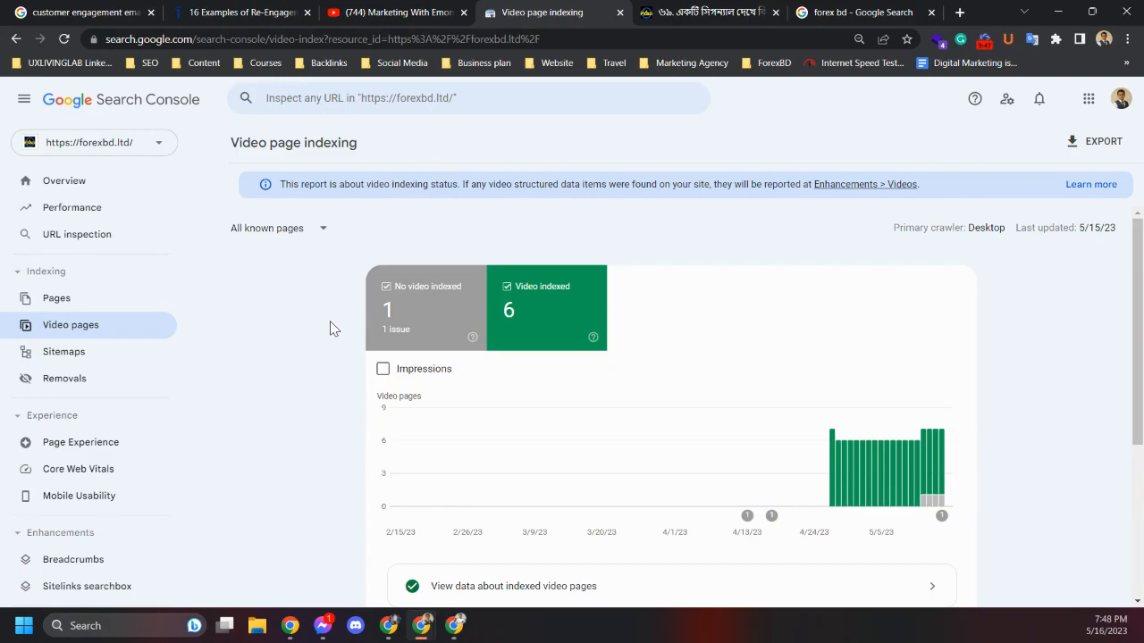
Return to the post tab and scroll through the article
click(674, 8)
scroll(401, 351, down, 20)
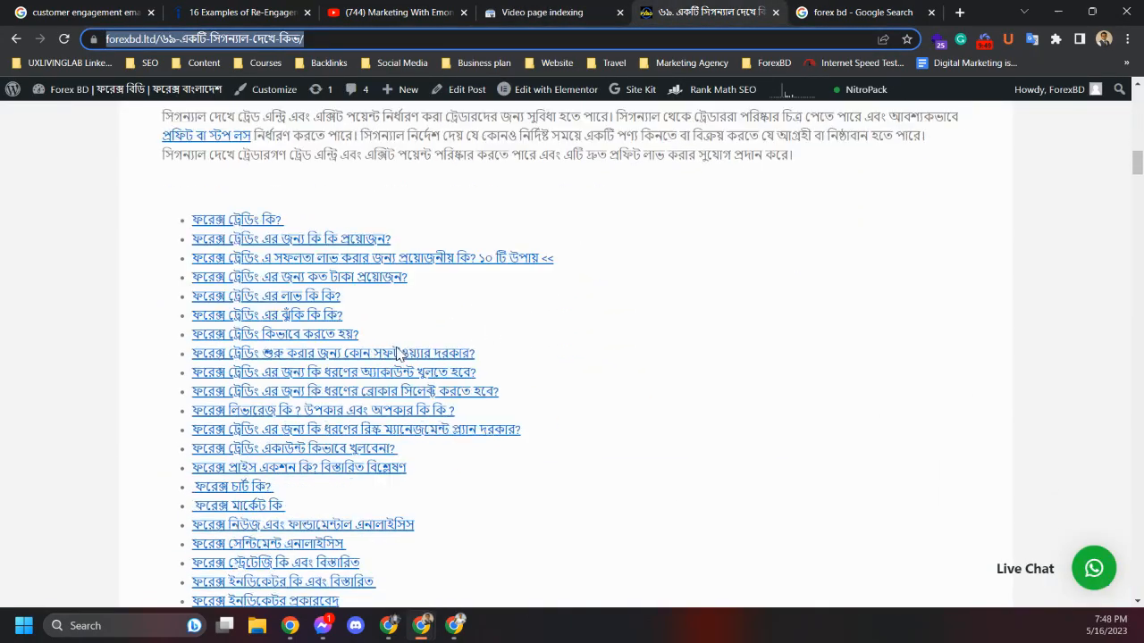
scroll(401, 353, up, 8)
scroll(401, 354, up, 7)
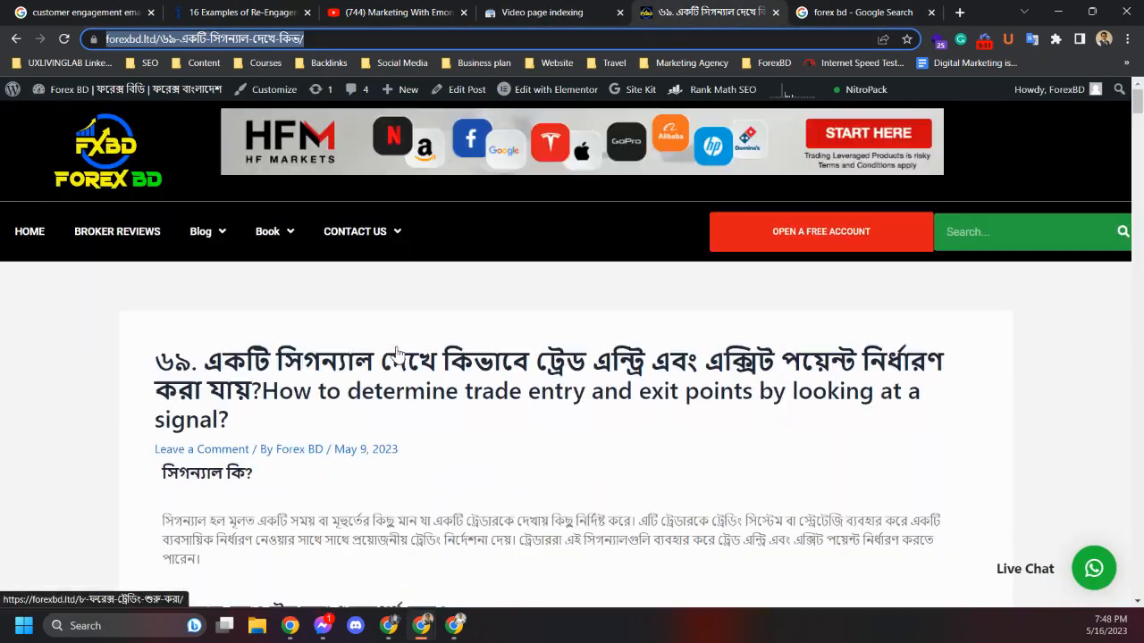
Scroll the post, then return to the Video pages report and review why videos aren't indexed
scroll(398, 351, down, 2)
click(515, 6)
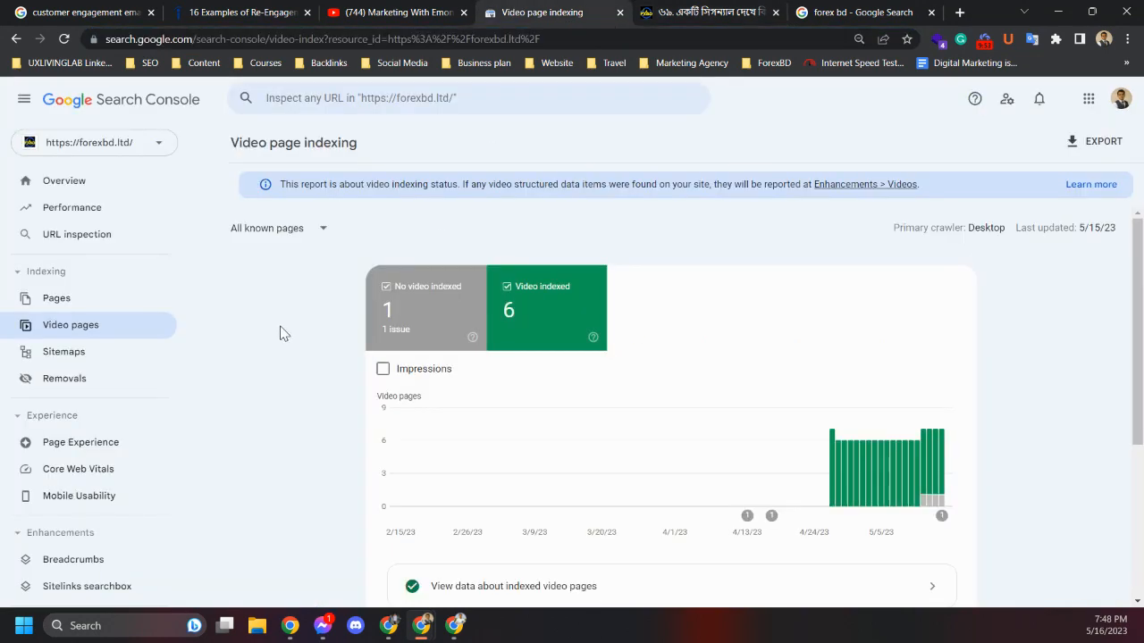
scroll(280, 332, down, 3)
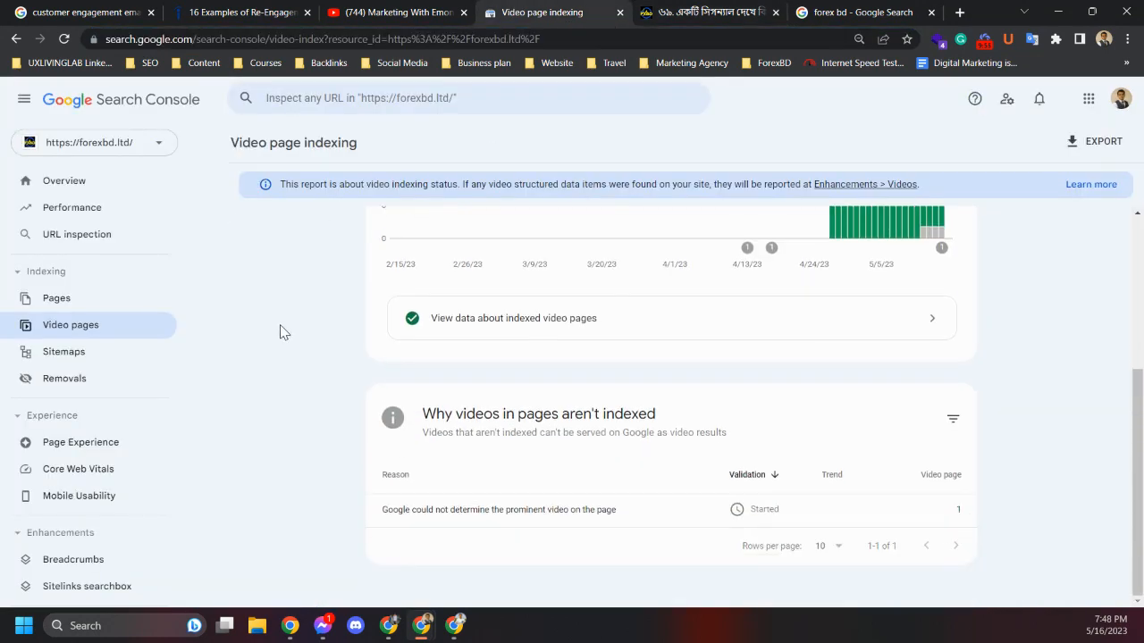
scroll(280, 331, up, 3)
scroll(280, 331, down, 3)
scroll(288, 327, up, 3)
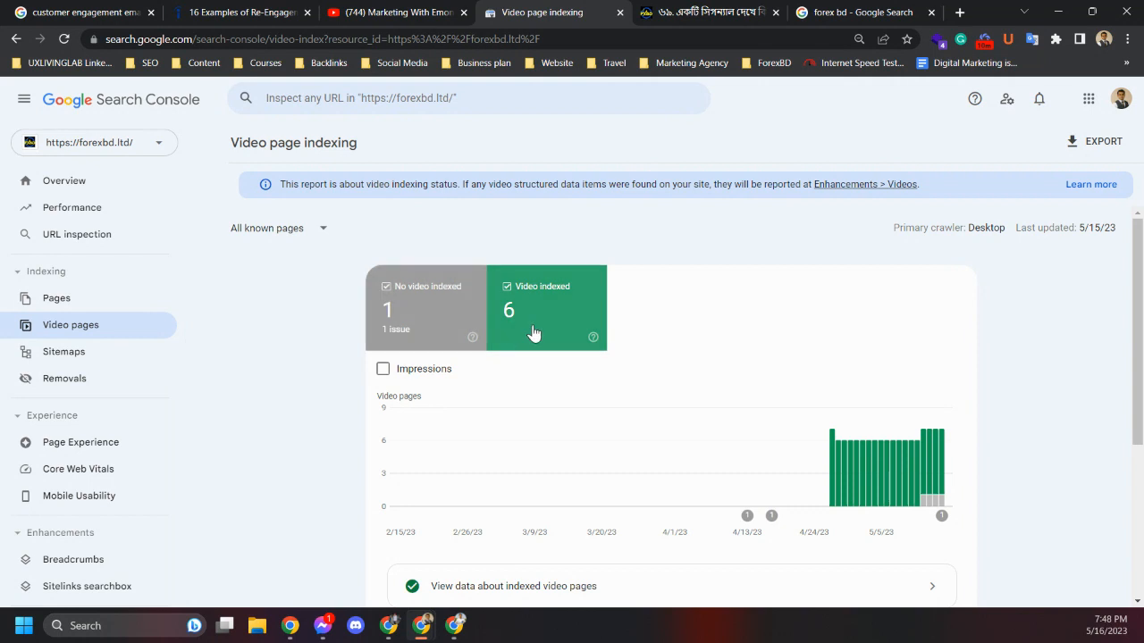
scroll(383, 342, down, 3)
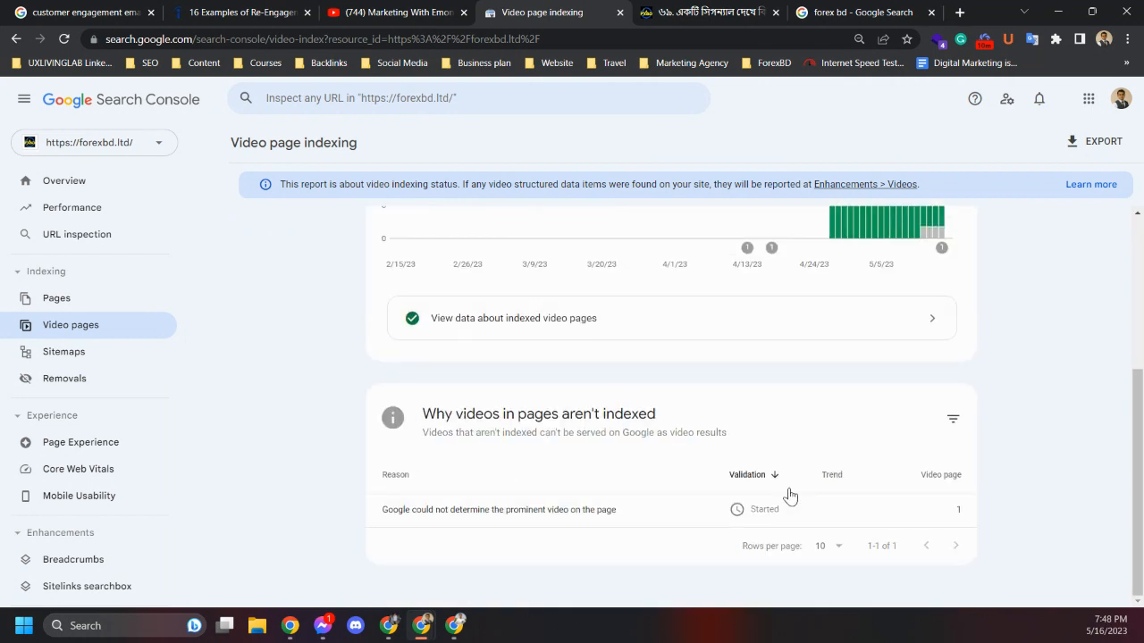
scroll(546, 421, up, 3)
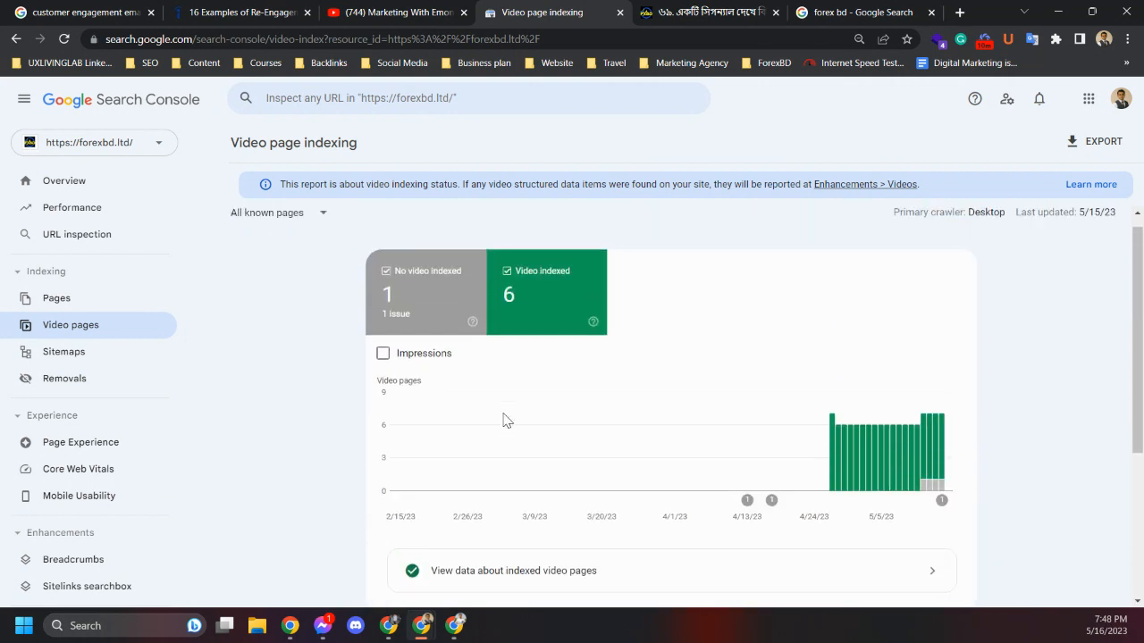
Hide the No video indexed series and open the 'Google could not determine the prominent video on the page' issue details
click(439, 335)
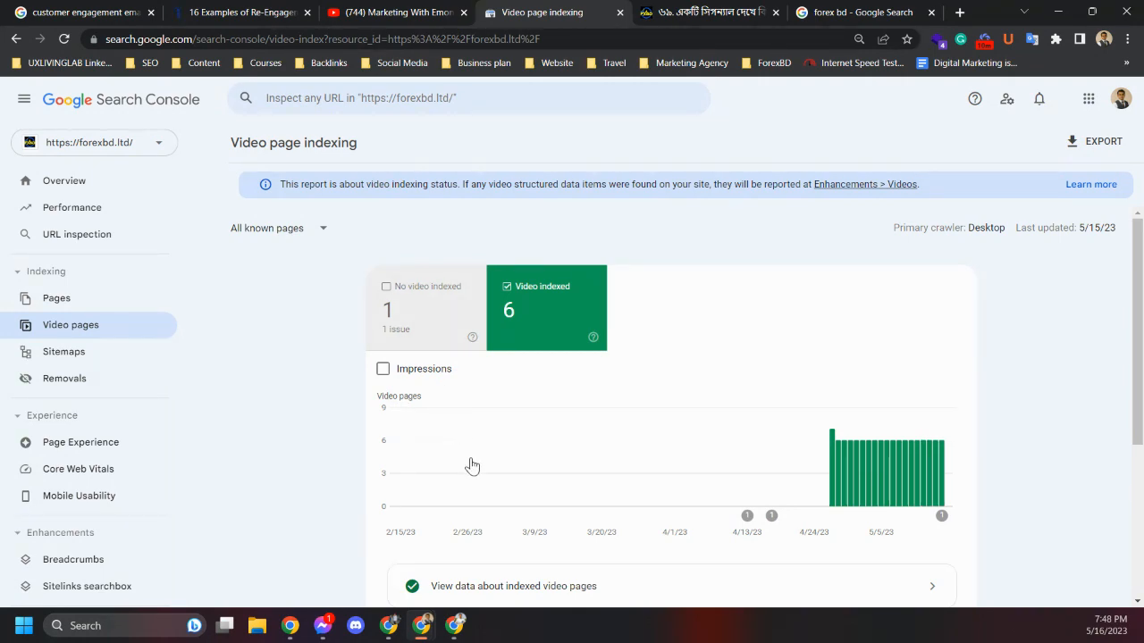
scroll(382, 447, down, 2)
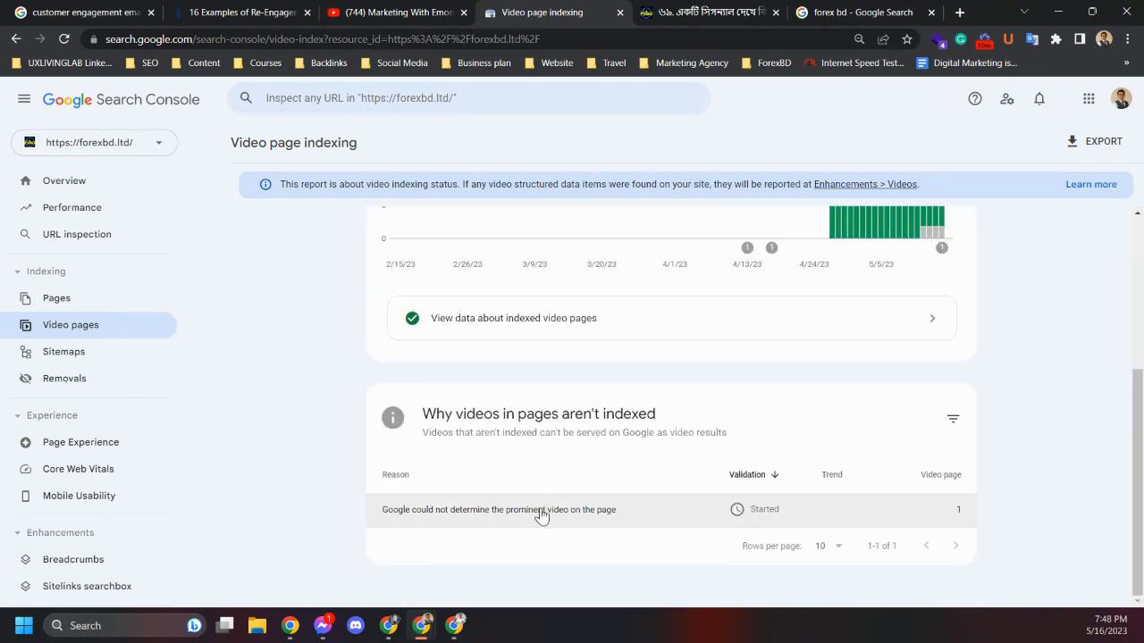
click(538, 510)
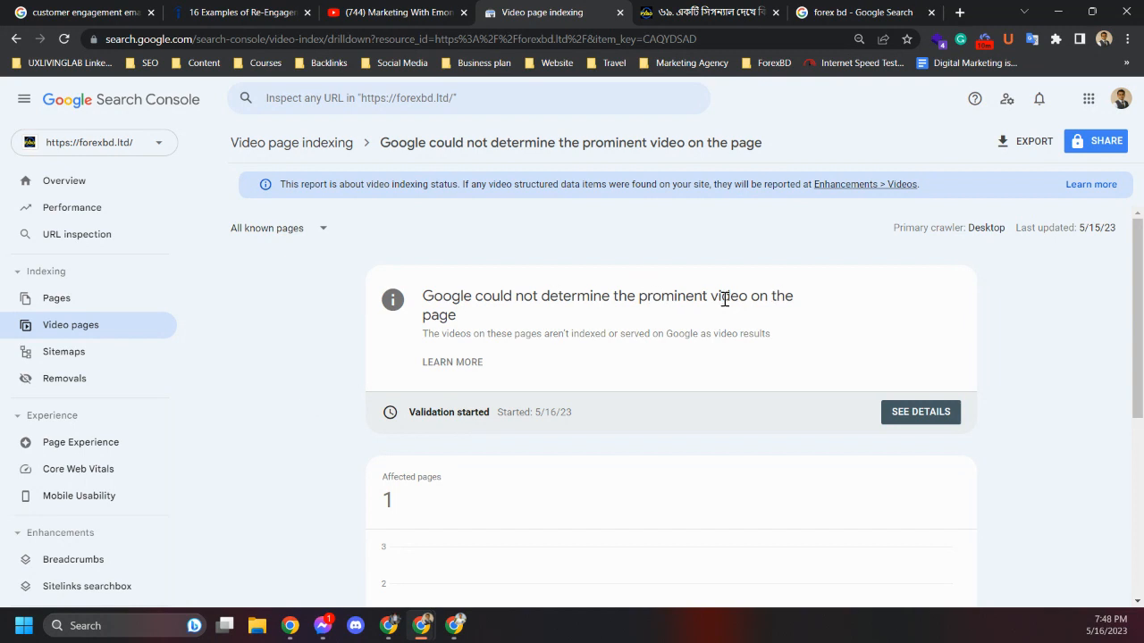
scroll(434, 390, down, 4)
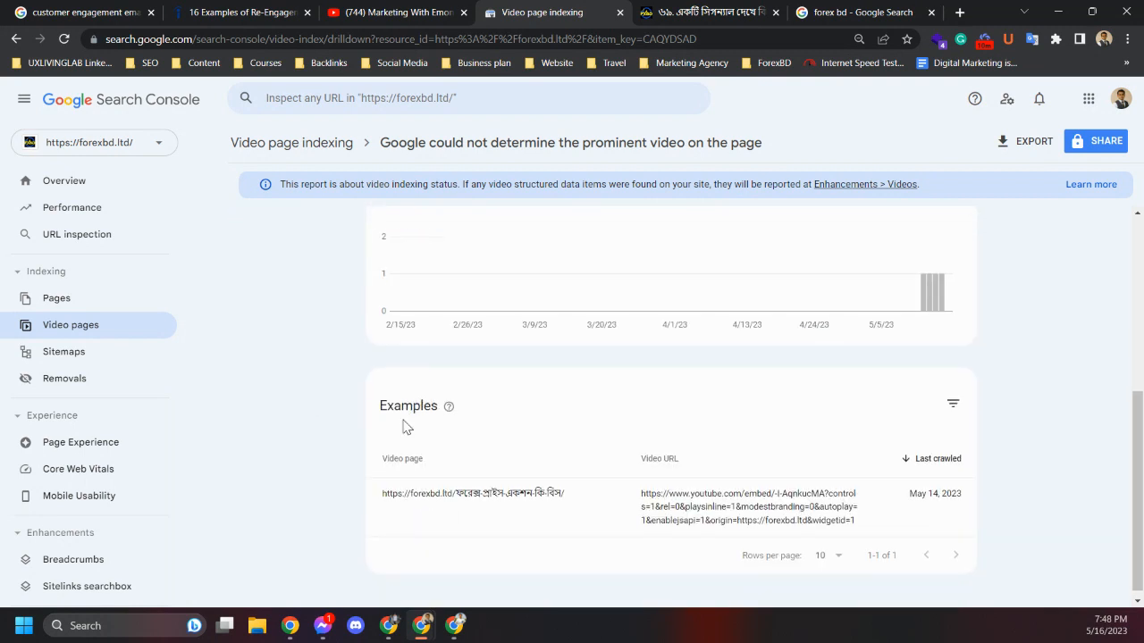
scroll(404, 432, up, 4)
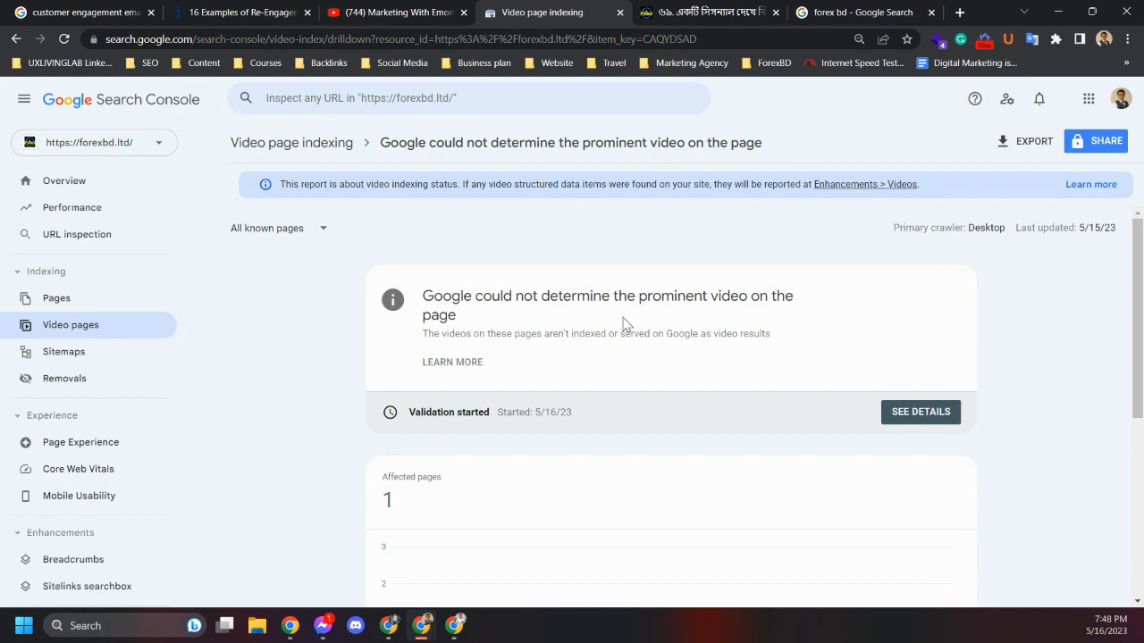
scroll(624, 324, down, 4)
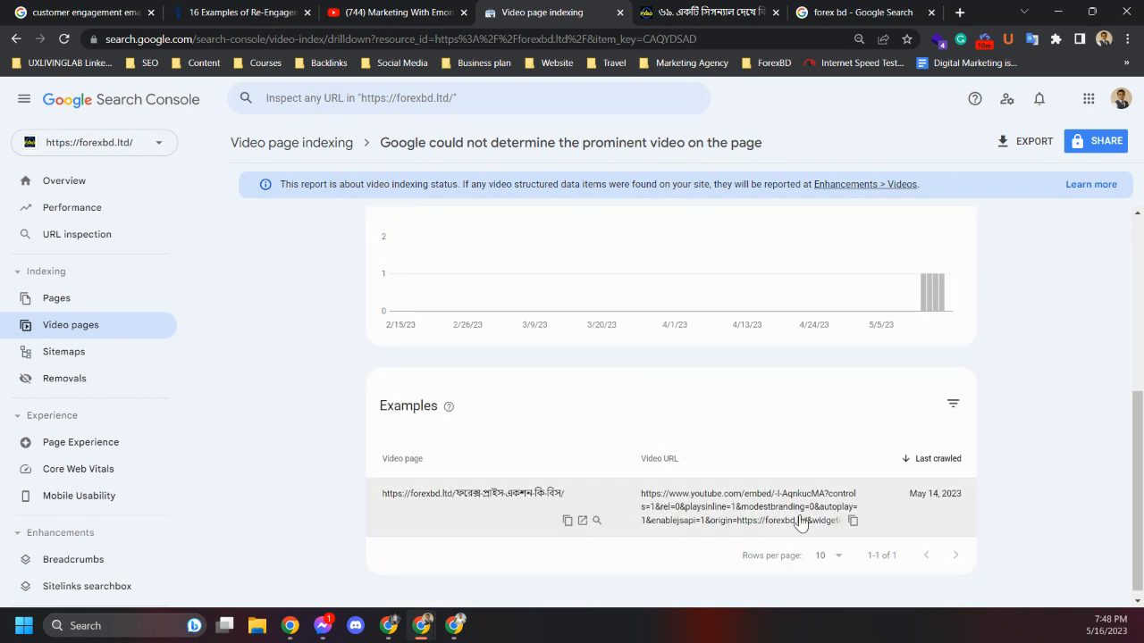
scroll(658, 497, up, 4)
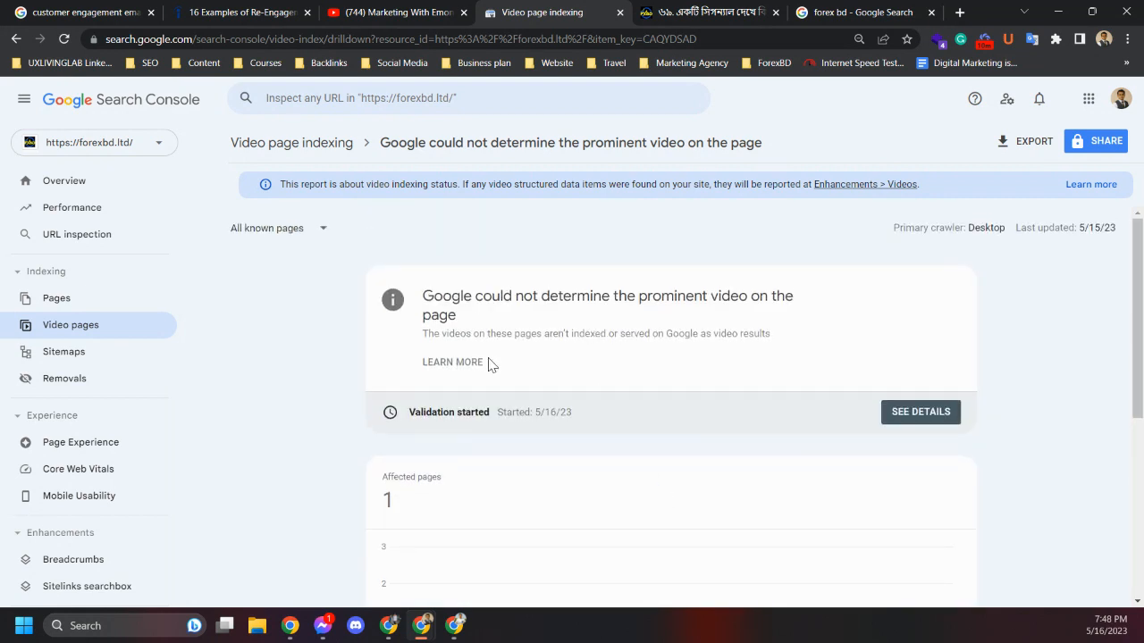
Open the Search Console Sitemaps report, then open the site's WordPress dashboard from the post tab
click(82, 358)
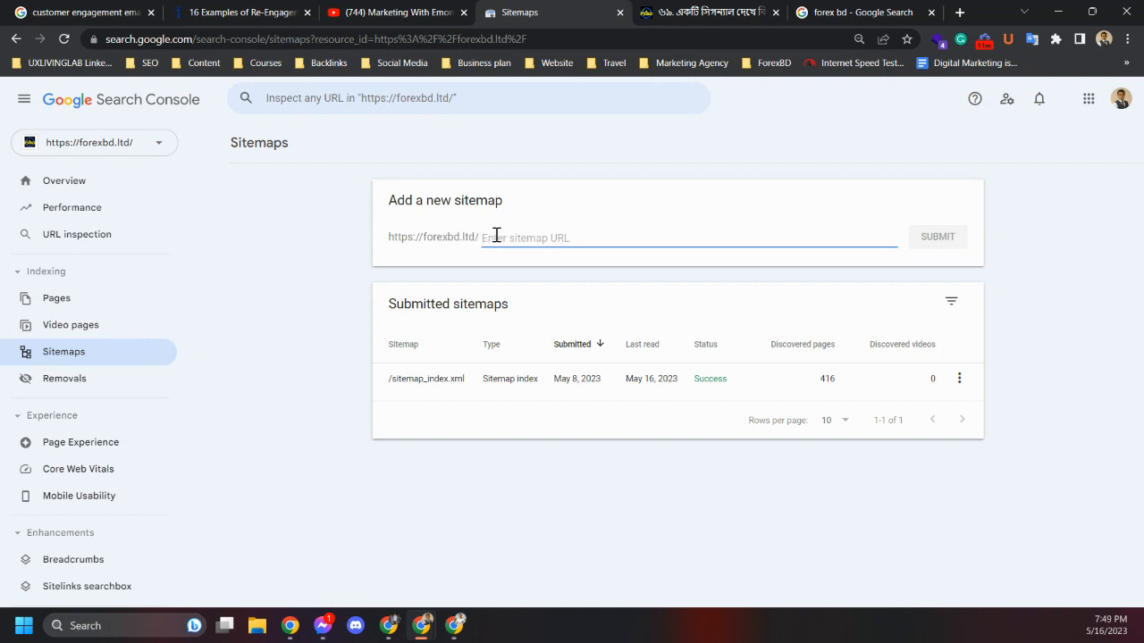
click(703, 9)
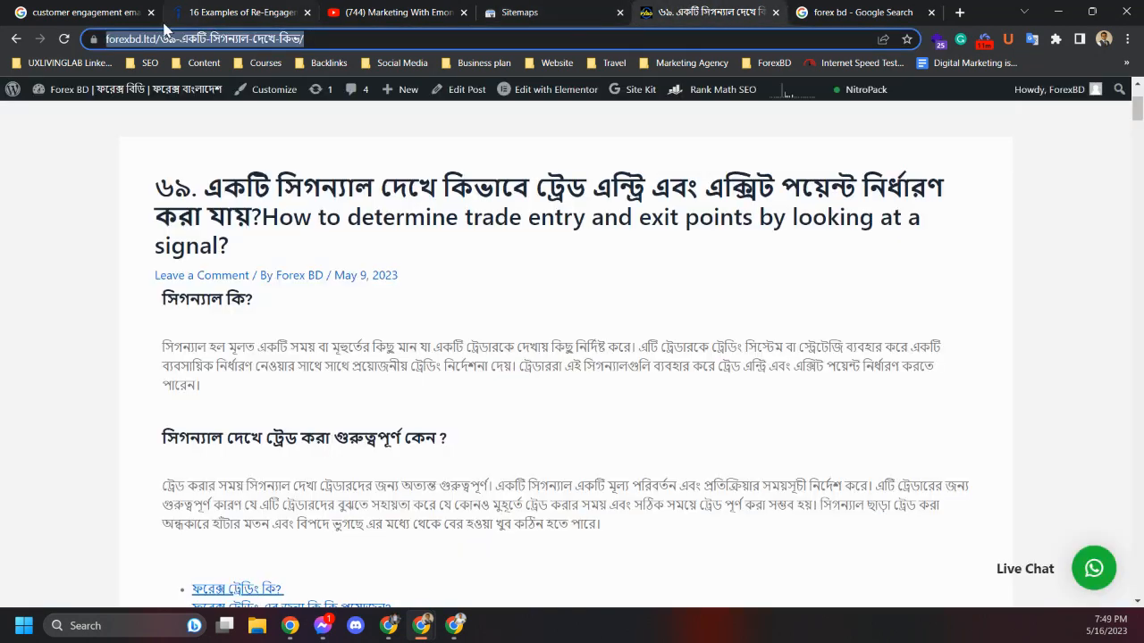
click(15, 90)
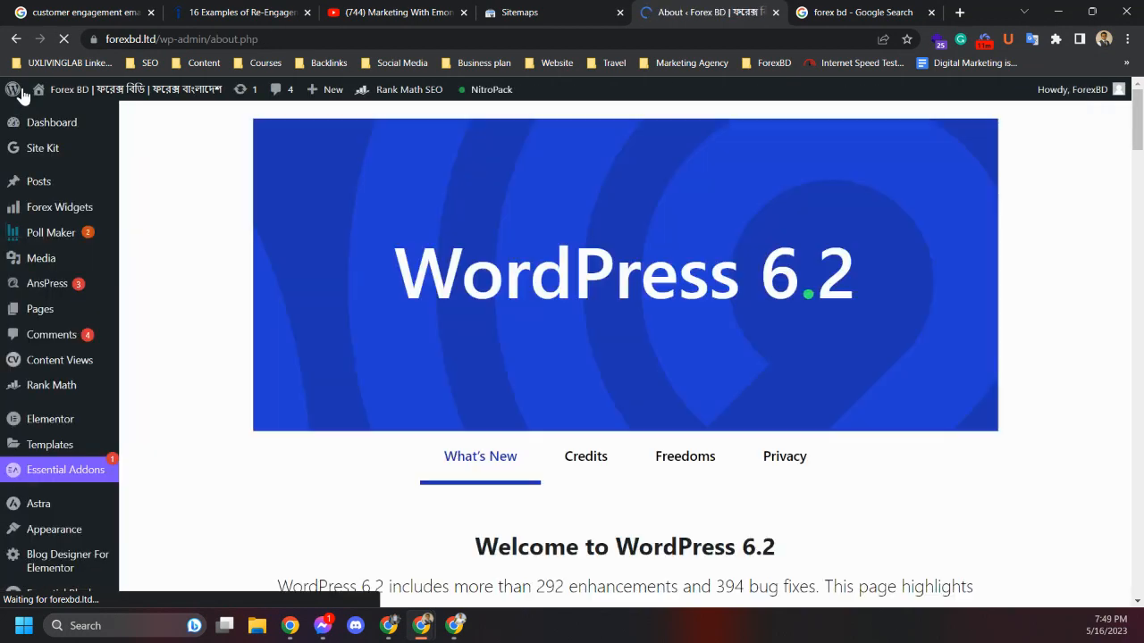
Browse the WordPress admin menu and open Rank Math's Sitemap Settings
scroll(81, 492, down, 2)
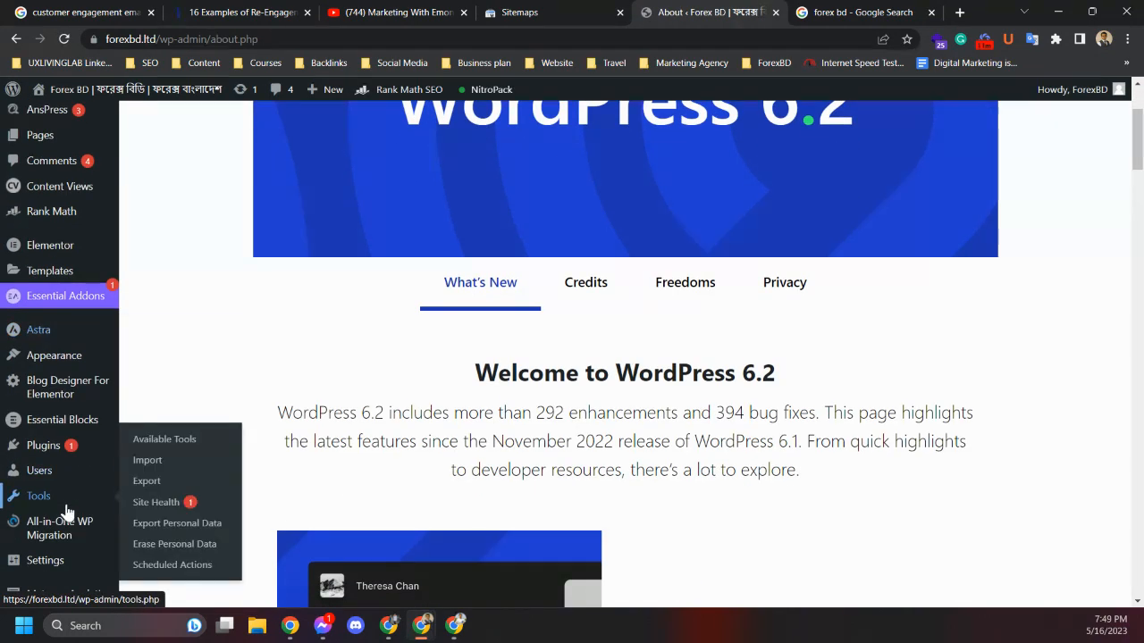
scroll(38, 458, down, 2)
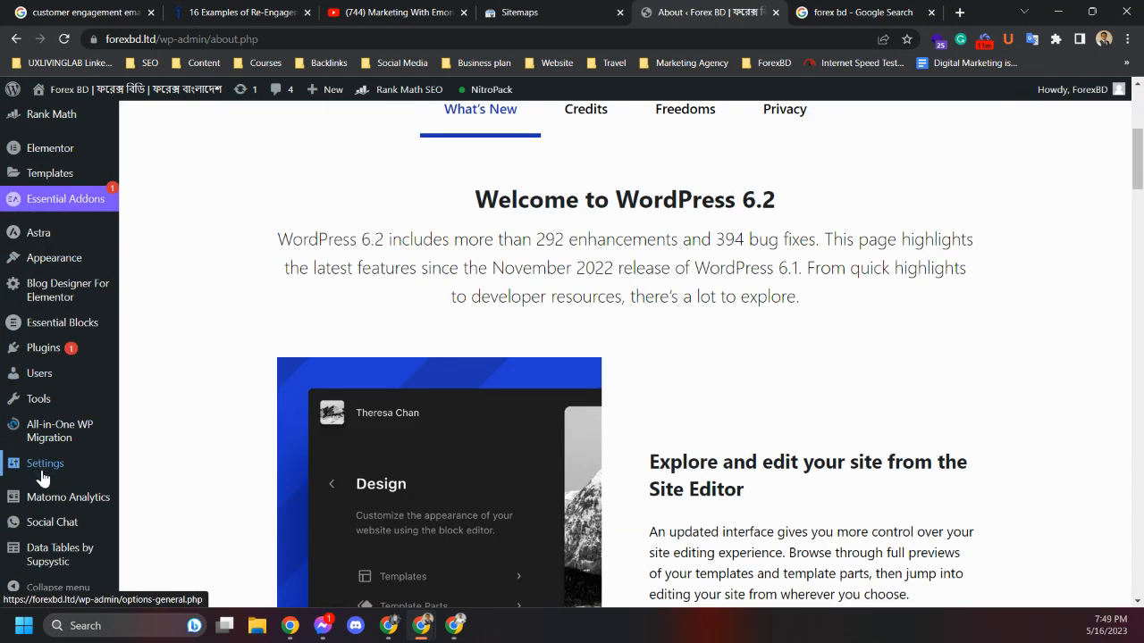
mouse_move(52, 425)
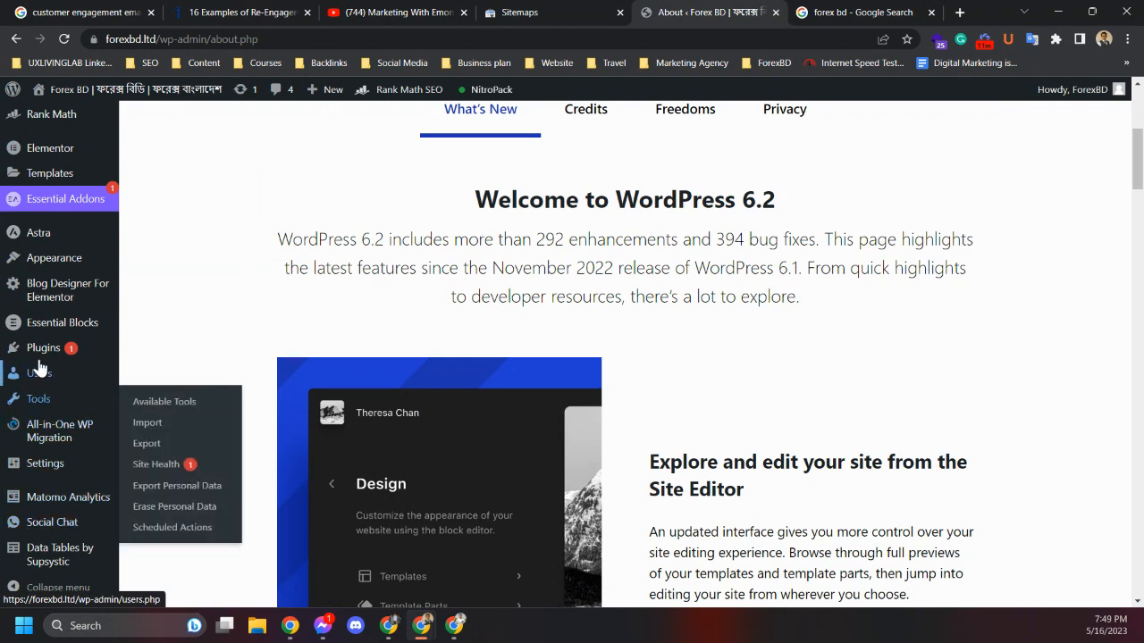
scroll(45, 402, up, 4)
scroll(39, 367, down, 3)
scroll(38, 367, down, 3)
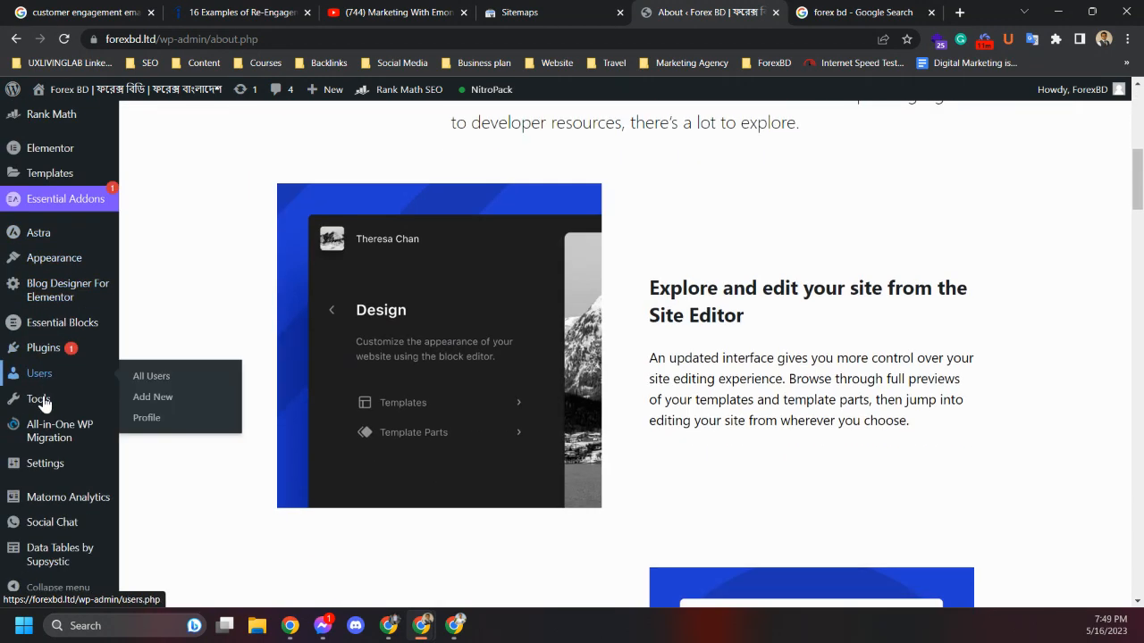
mouse_move(59, 472)
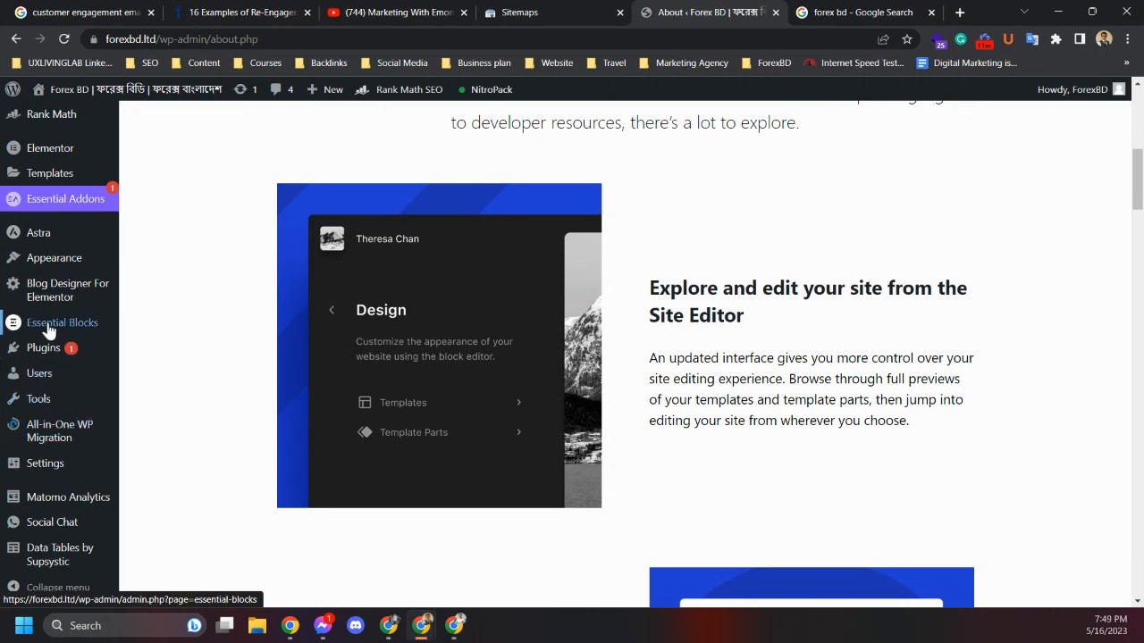
scroll(49, 375, down, 2)
scroll(41, 465, up, 4)
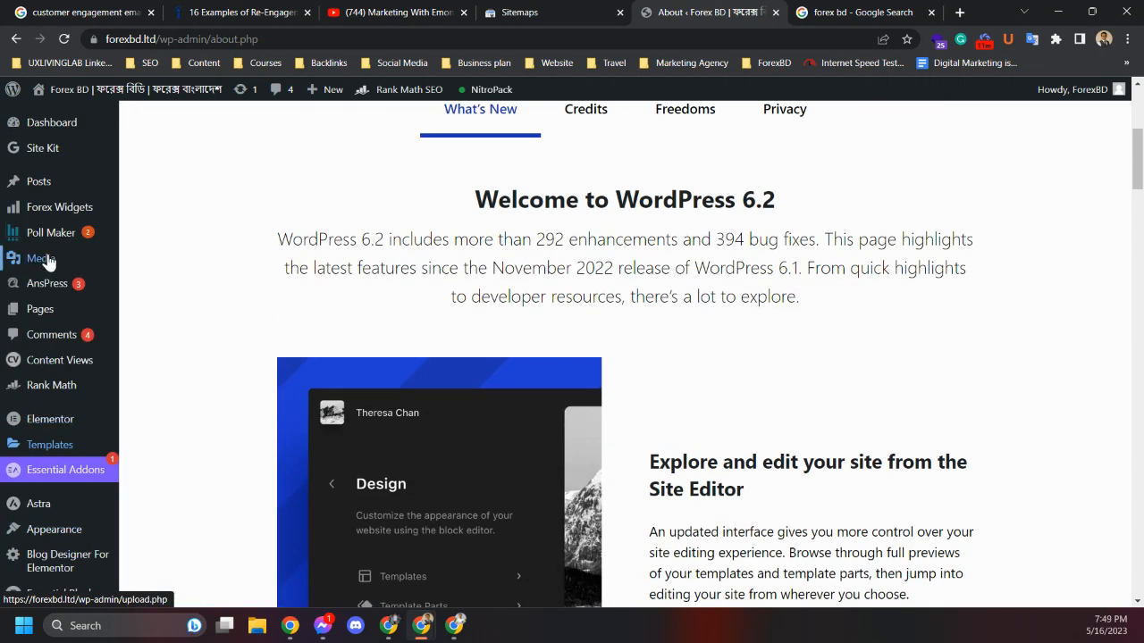
mouse_move(59, 391)
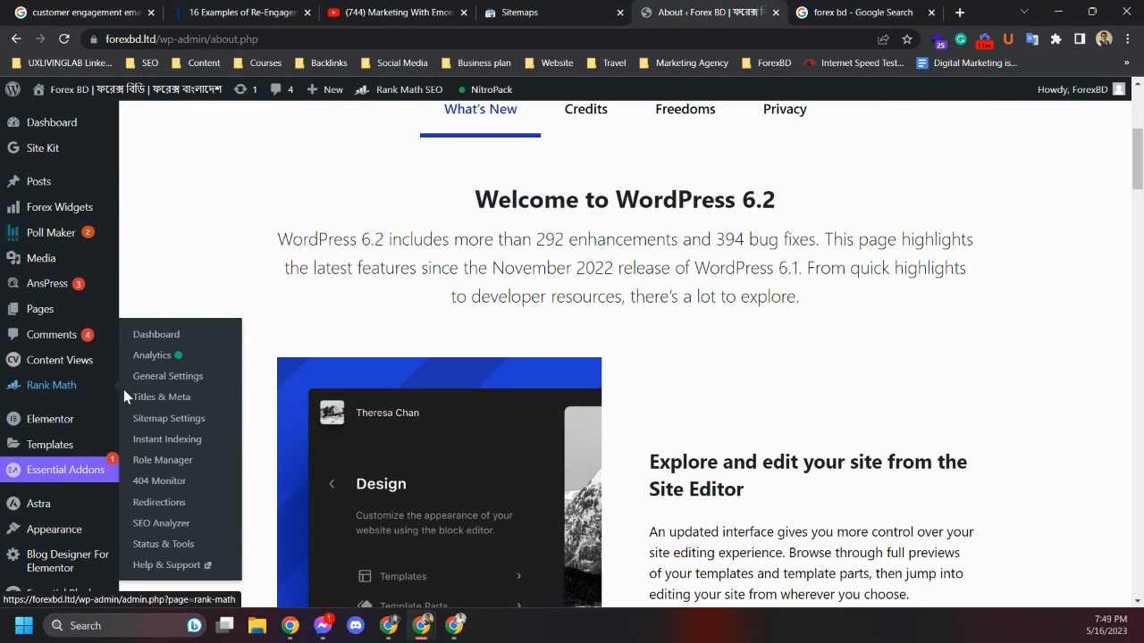
click(165, 420)
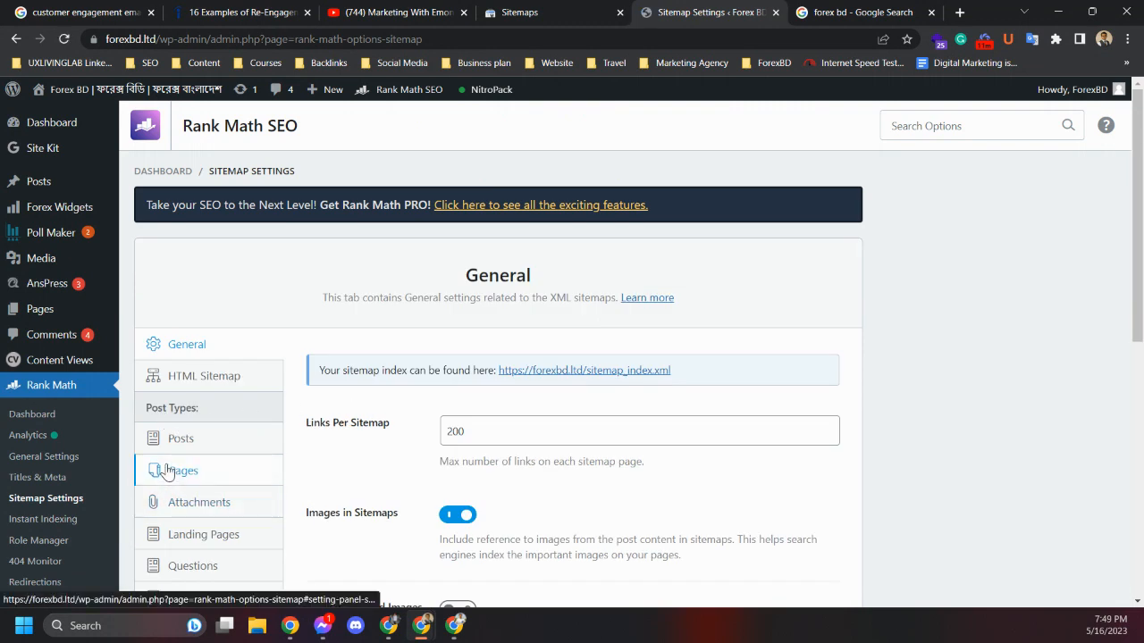
Open the sitemap index link and select sitemap_index.xml in its address for copying
click(636, 370)
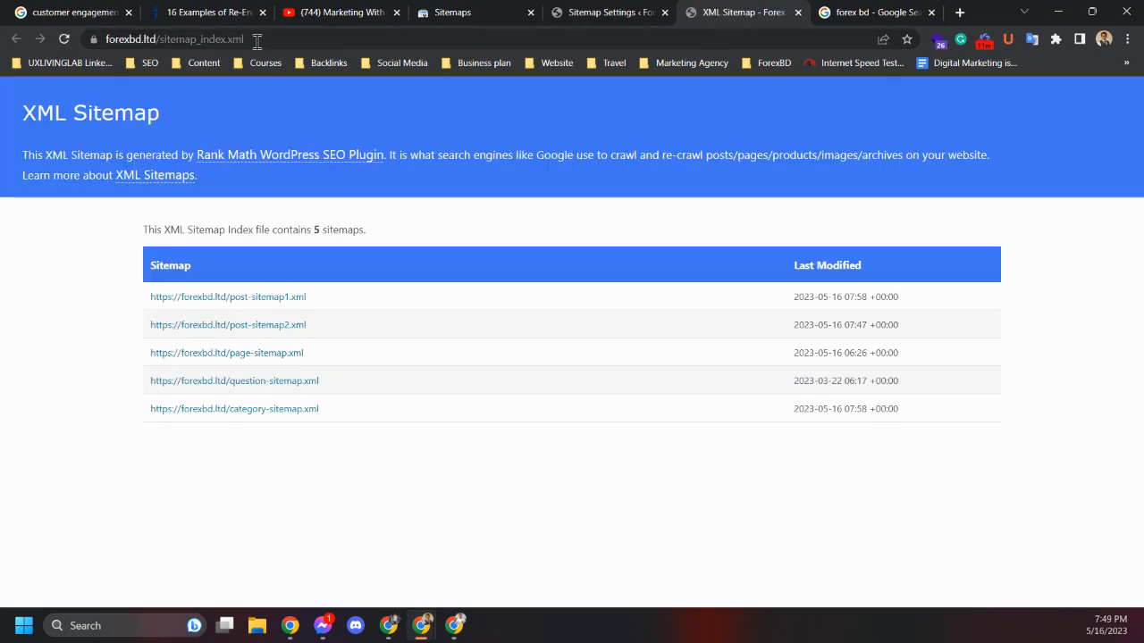
drag(245, 38, 161, 38)
key(ctrl+c)
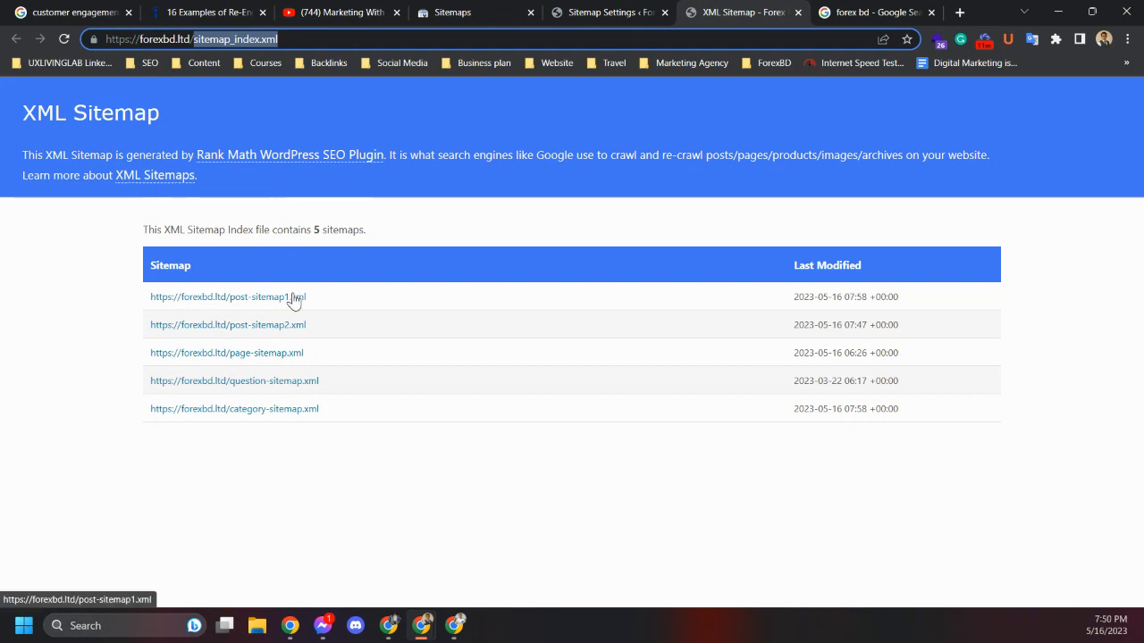
Review Rank Math's General and Posts sitemap settings
click(563, 12)
scroll(363, 429, down, 2)
scroll(396, 387, down, 4)
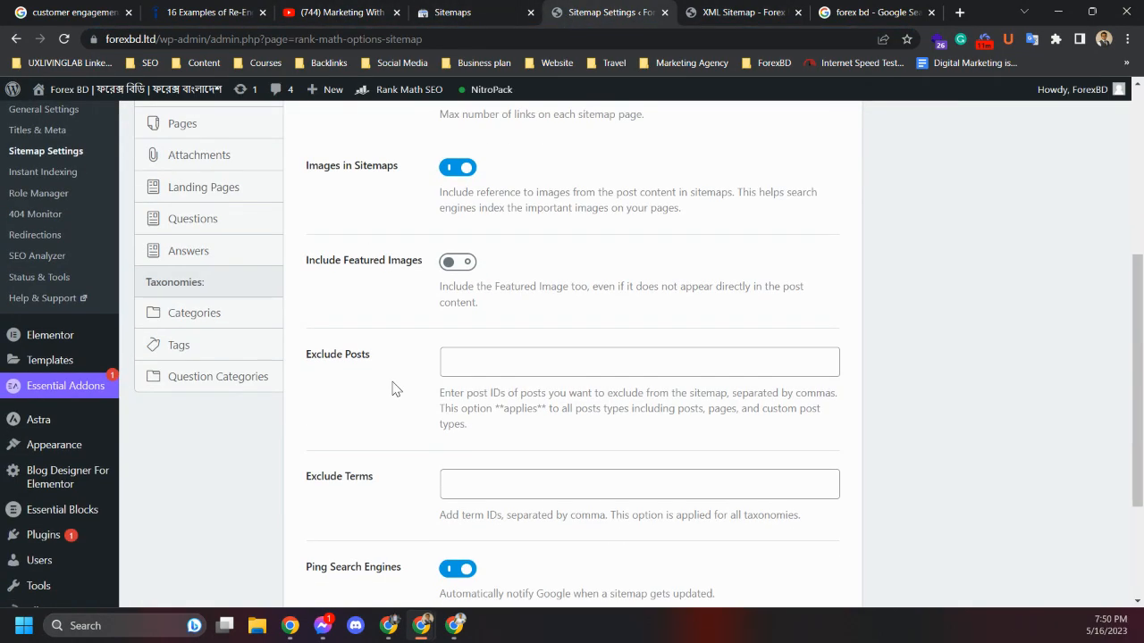
scroll(396, 387, up, 2)
scroll(396, 388, up, 4)
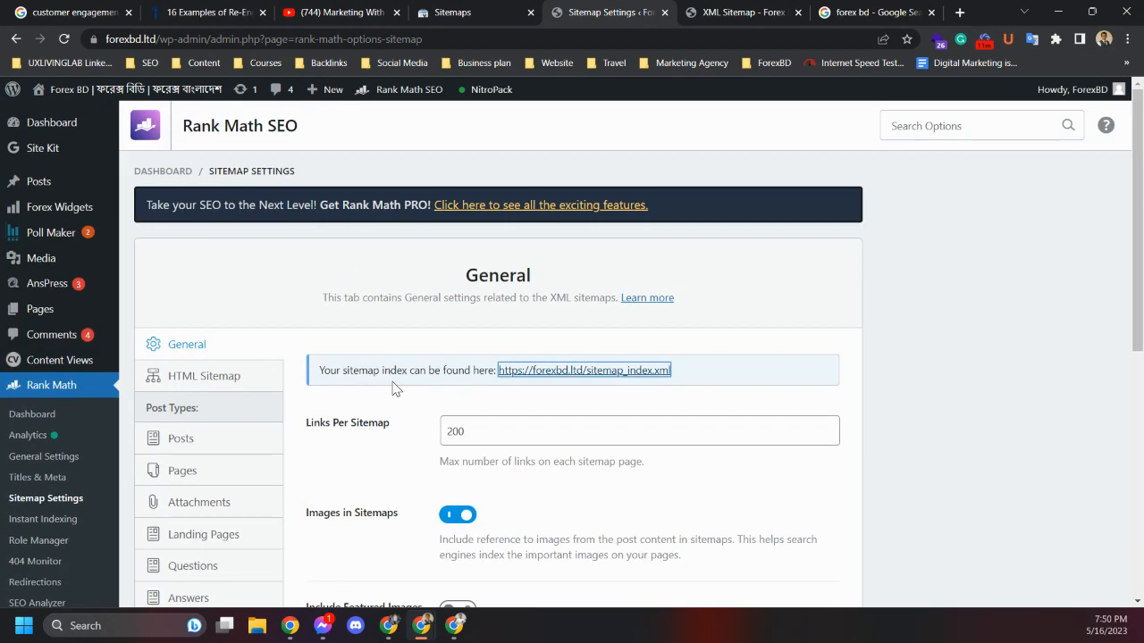
scroll(396, 388, down, 2)
click(209, 267)
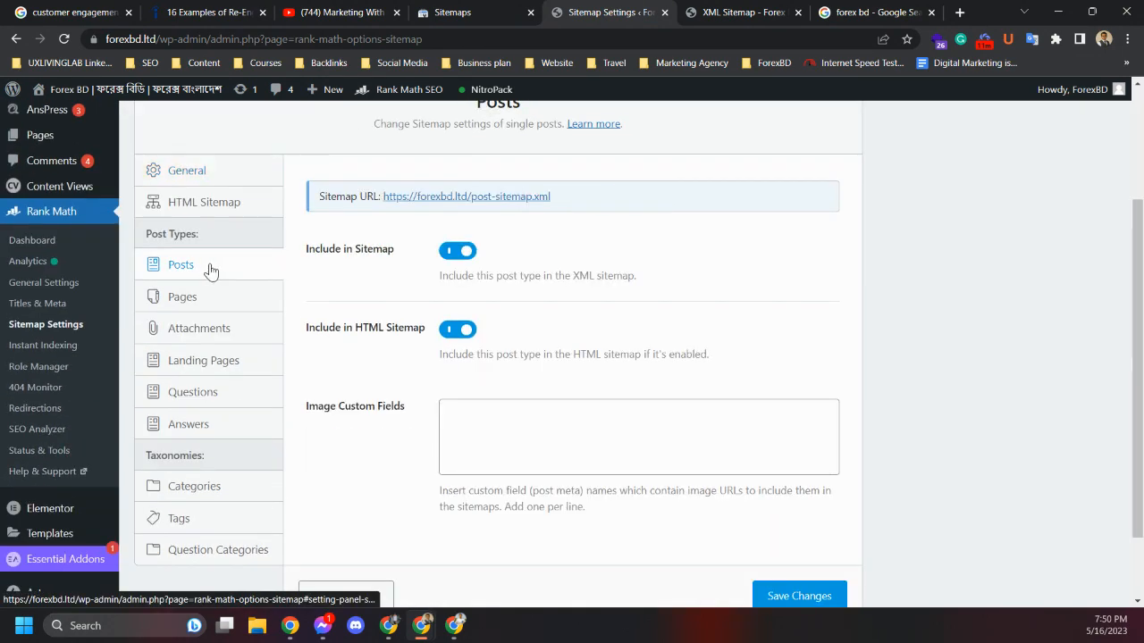
scroll(398, 387, down, 1)
scroll(397, 387, up, 3)
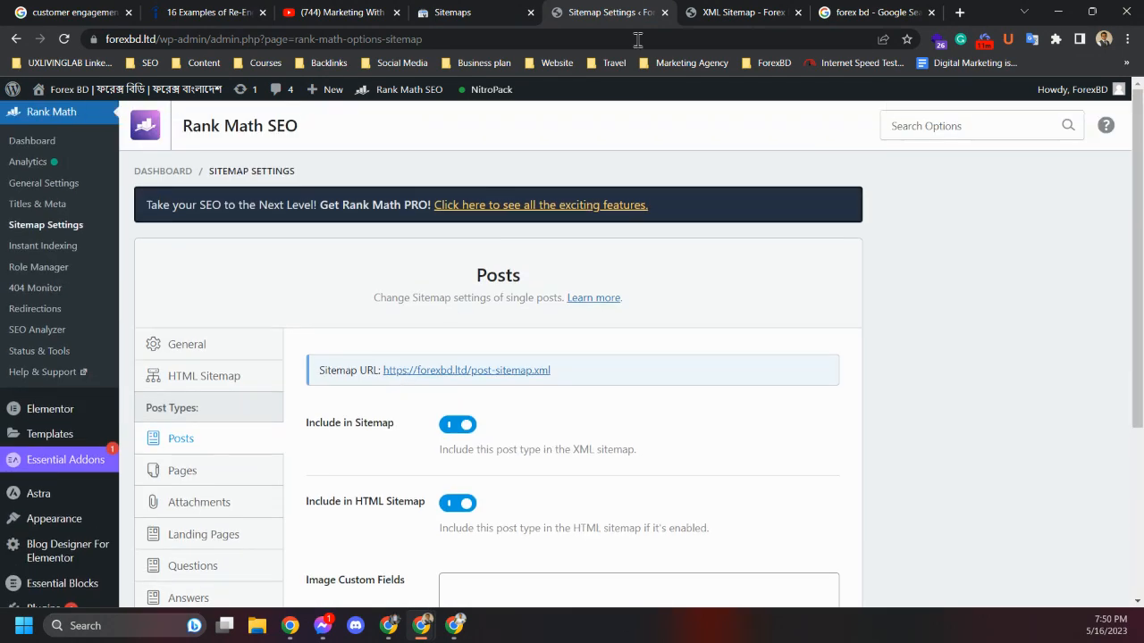
Submit sitemap_index.xml as a new sitemap in Search Console and dismiss the confirmation
click(465, 12)
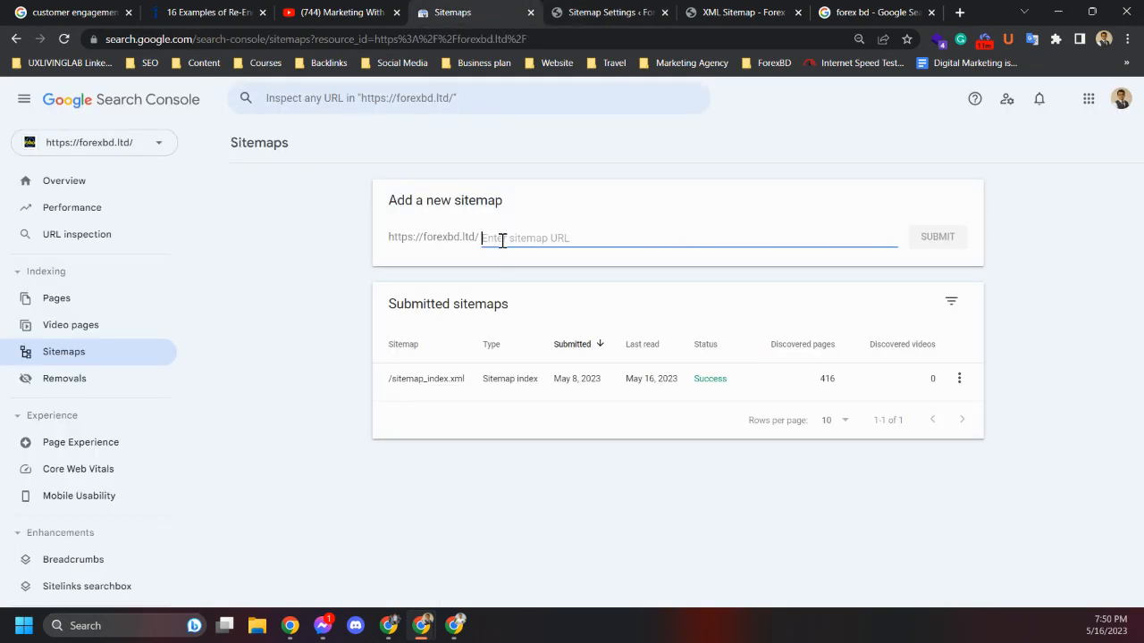
key(ctrl+v)
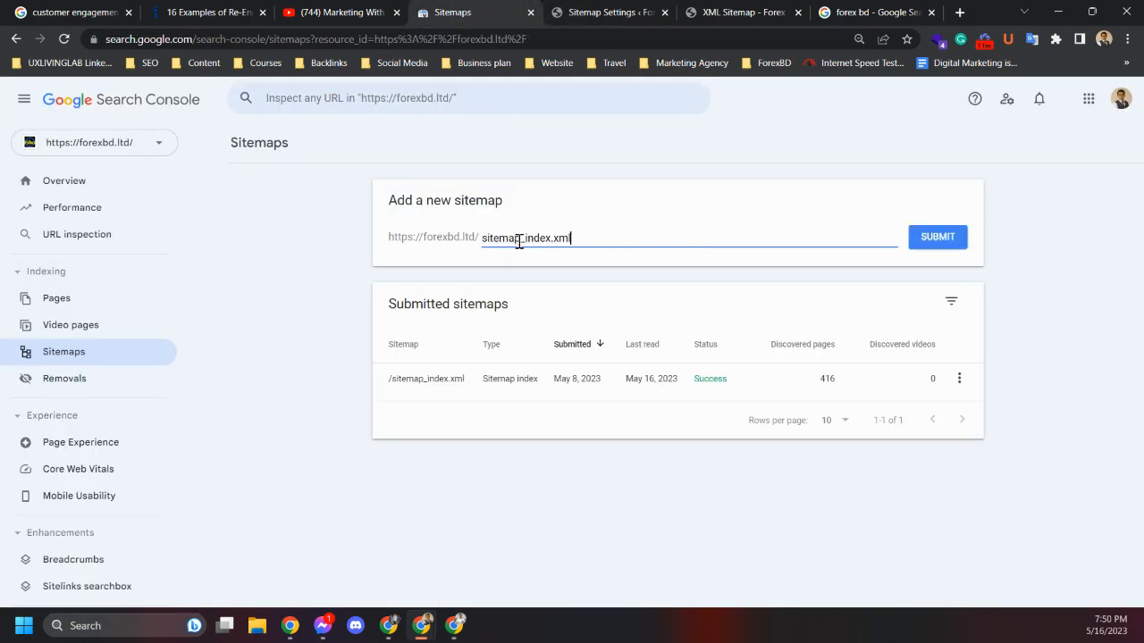
click(935, 238)
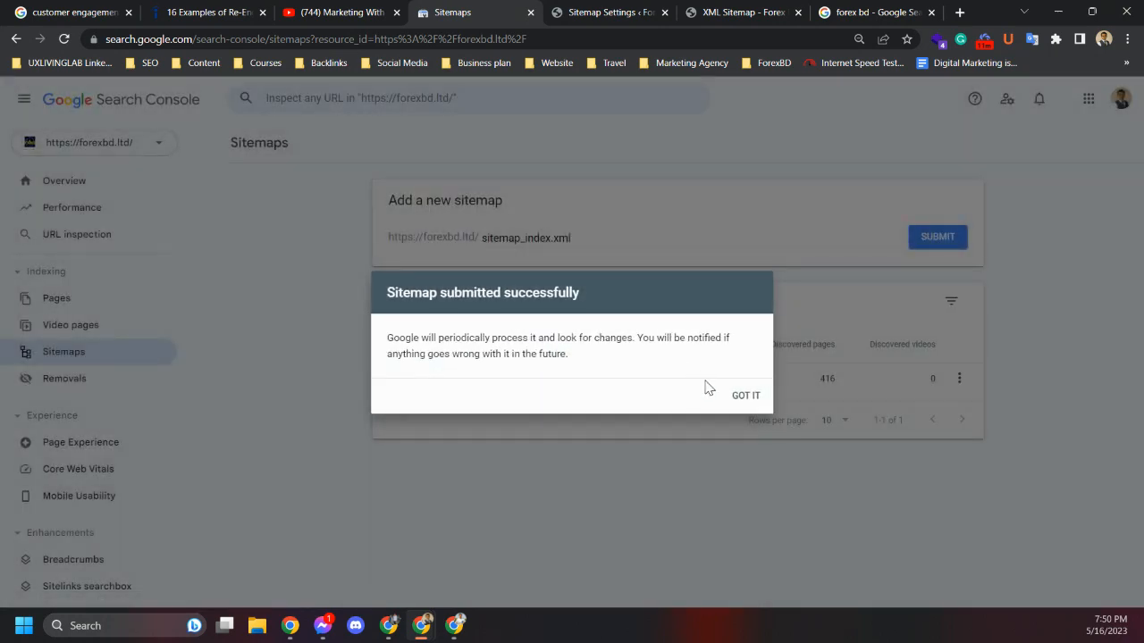
click(746, 397)
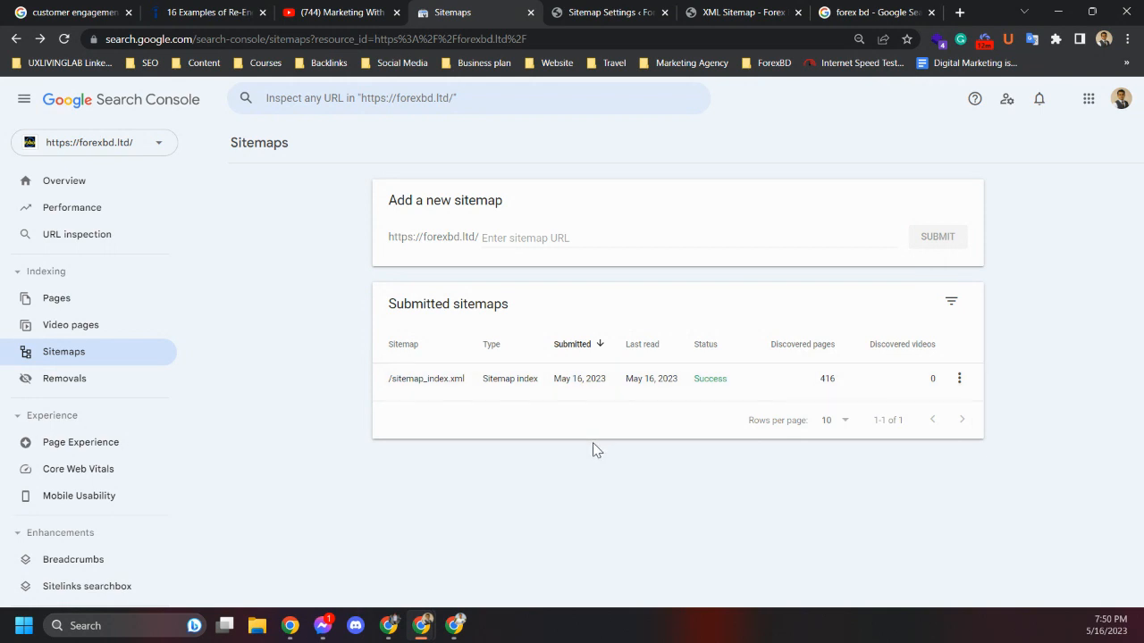
Open the Removals report and begin a new temporary URL removal request
click(58, 388)
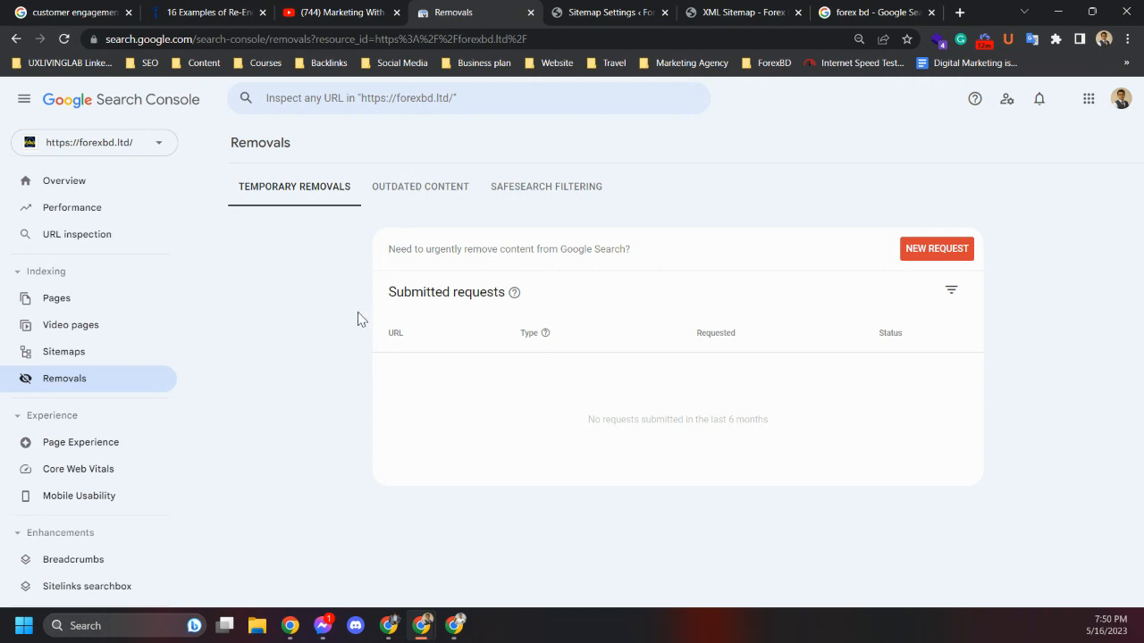
click(939, 250)
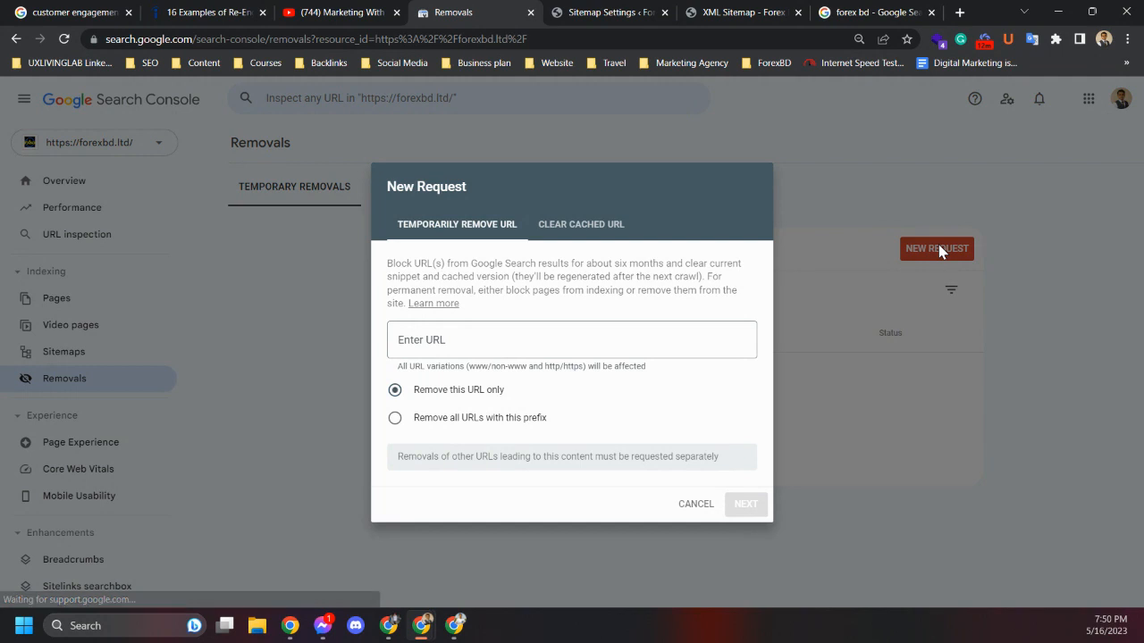
click(435, 341)
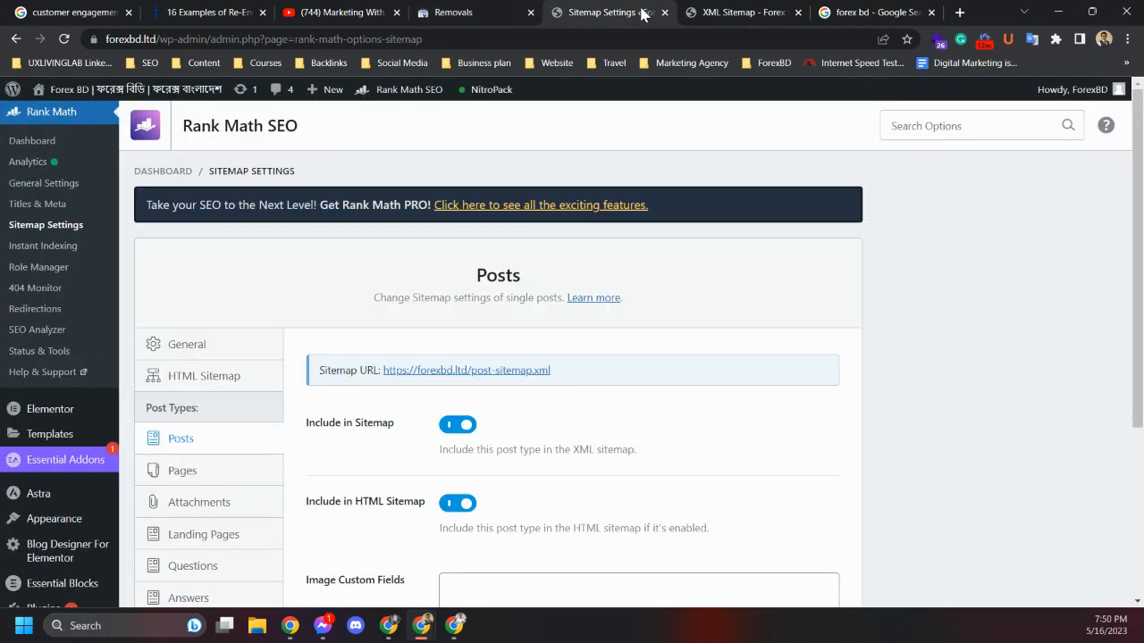
Glance at the Rank Math sitemap settings tab and cancel the pending removal request
click(632, 12)
click(480, 12)
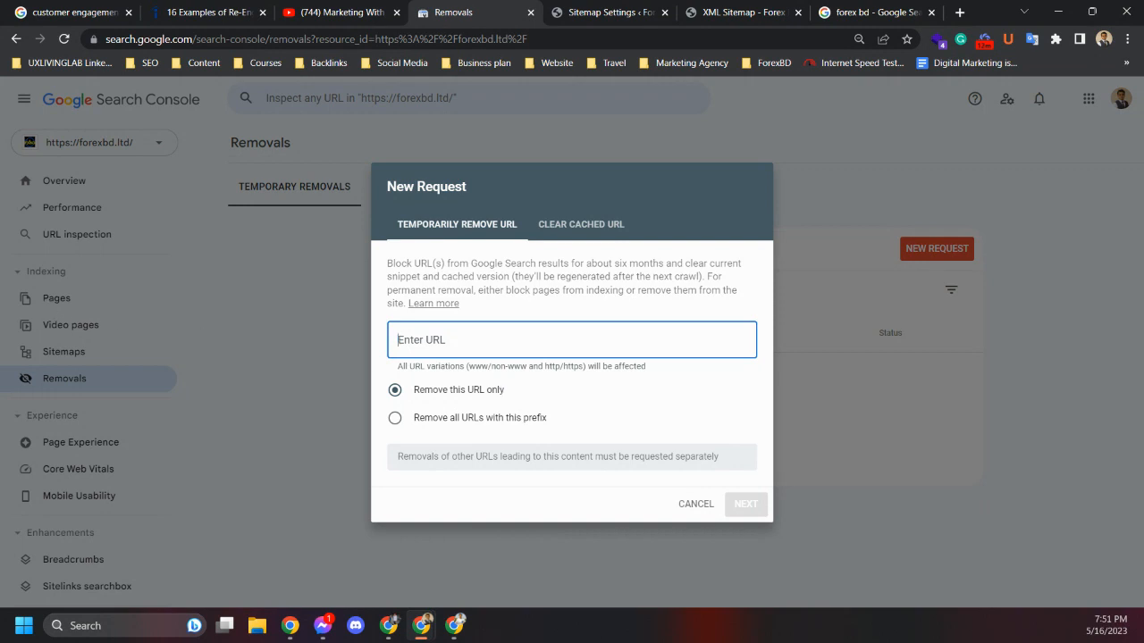
key(alt+Tab)
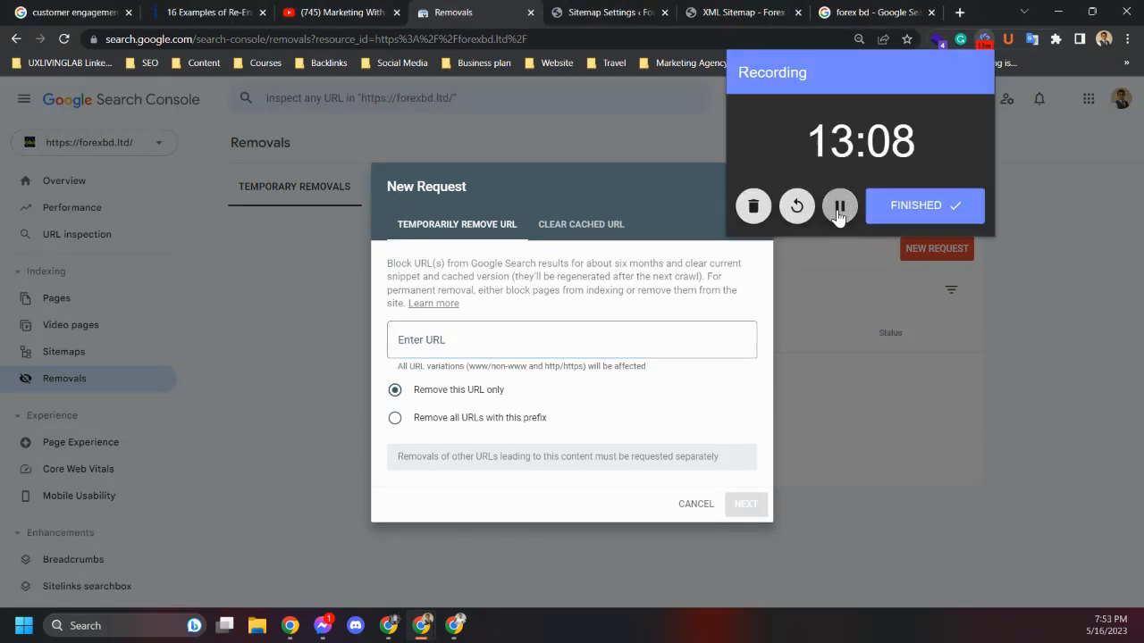
click(615, 333)
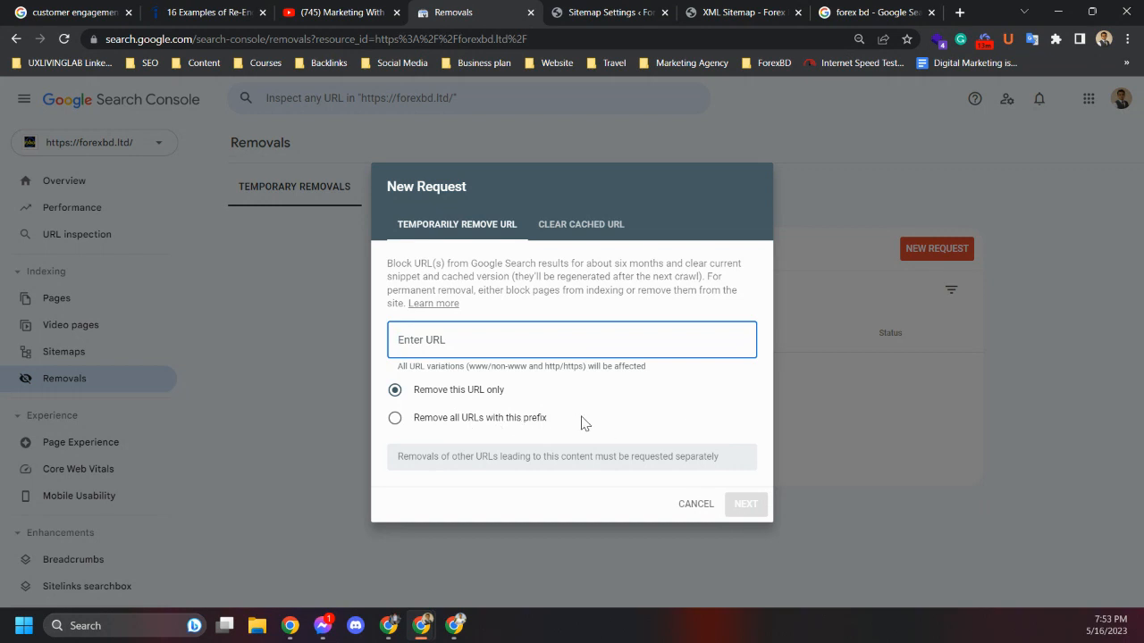
click(600, 14)
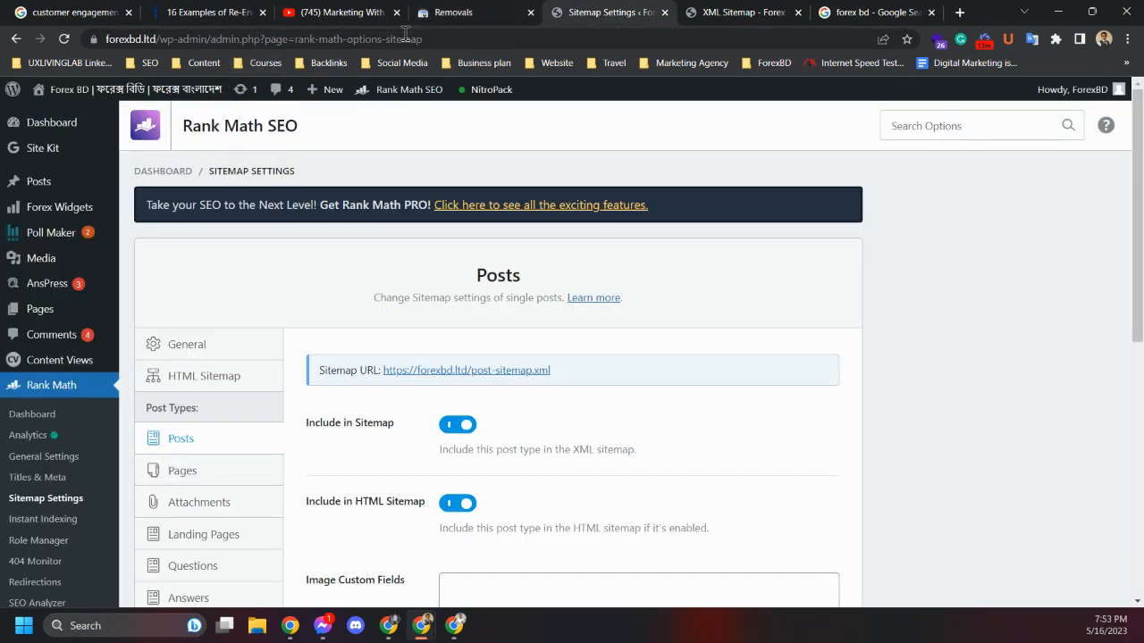
click(436, 40)
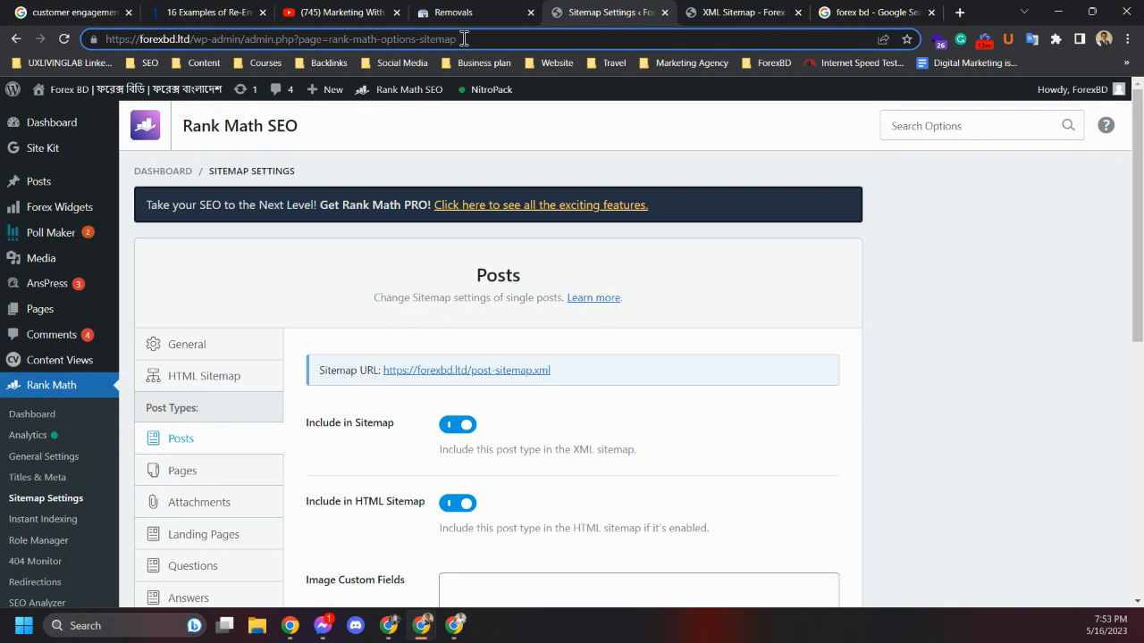
click(466, 12)
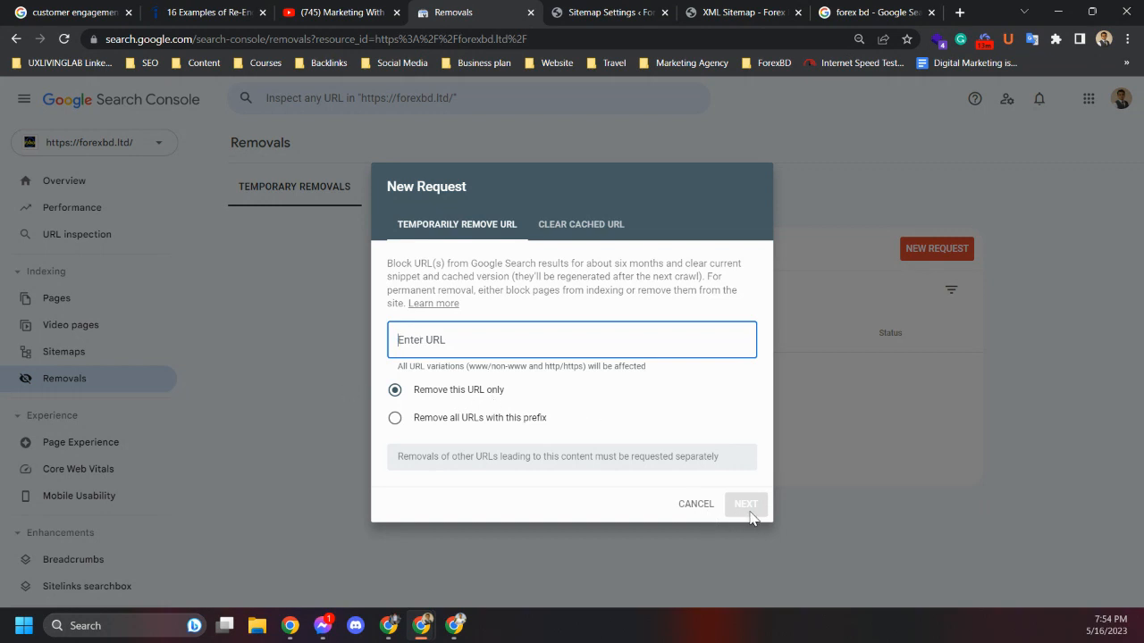
click(696, 506)
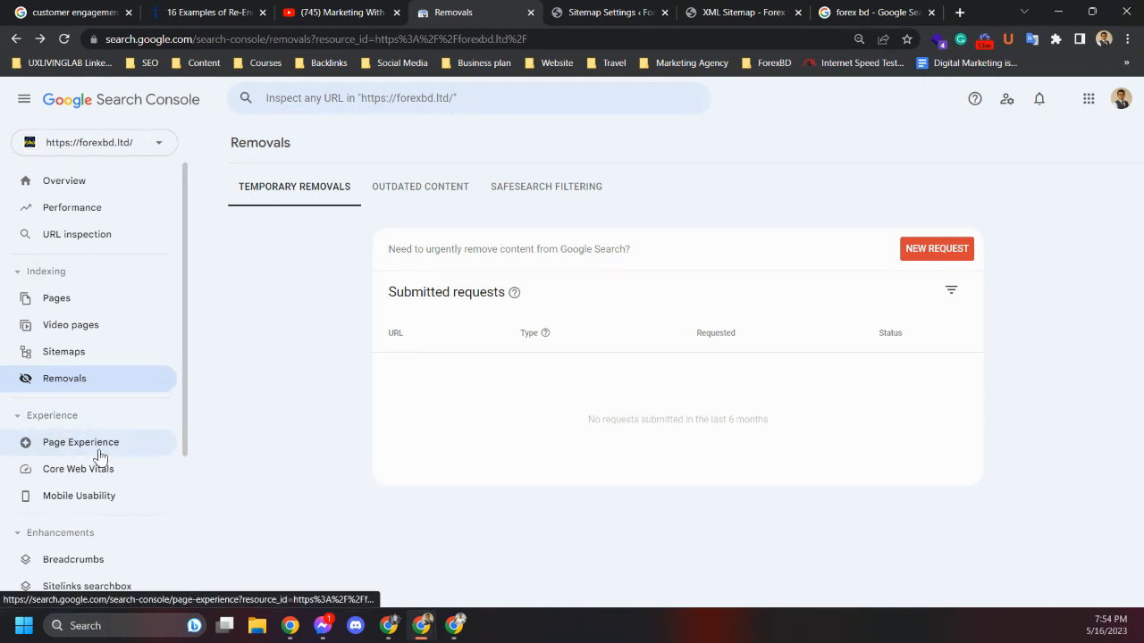
Review the Page Experience and Core Web Vitals reports for the site
click(98, 452)
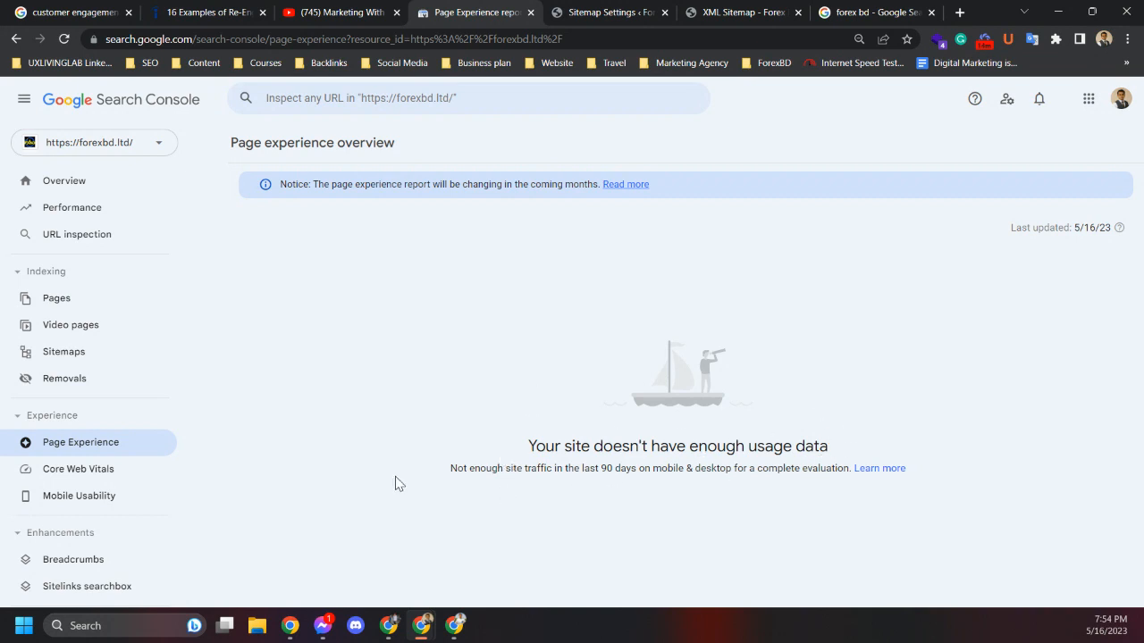
click(82, 474)
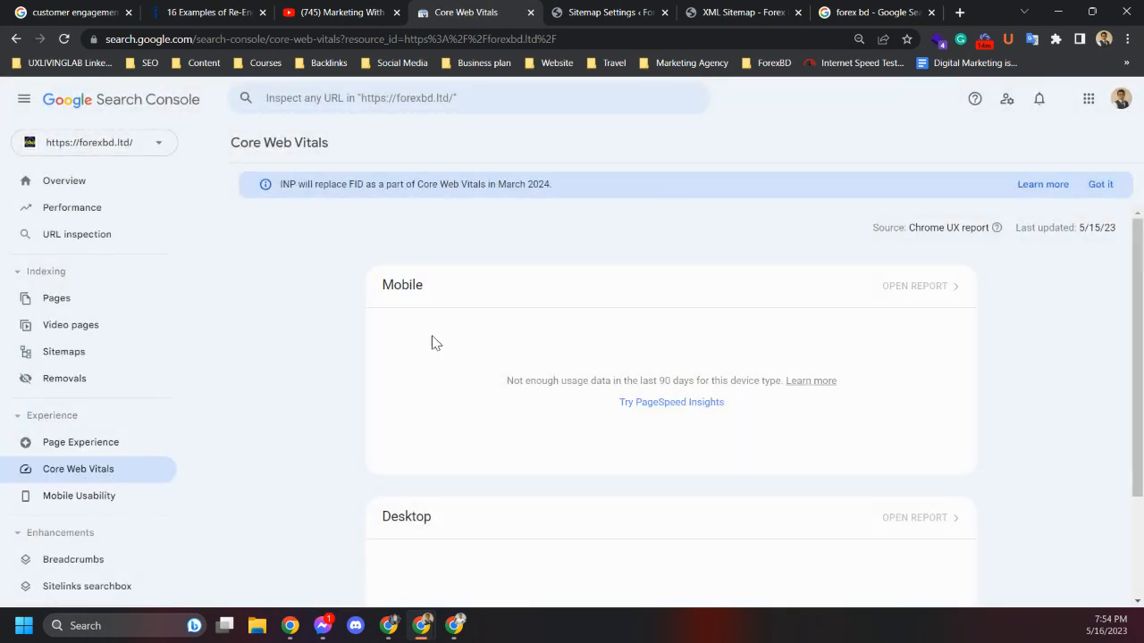
scroll(411, 447, down, 2)
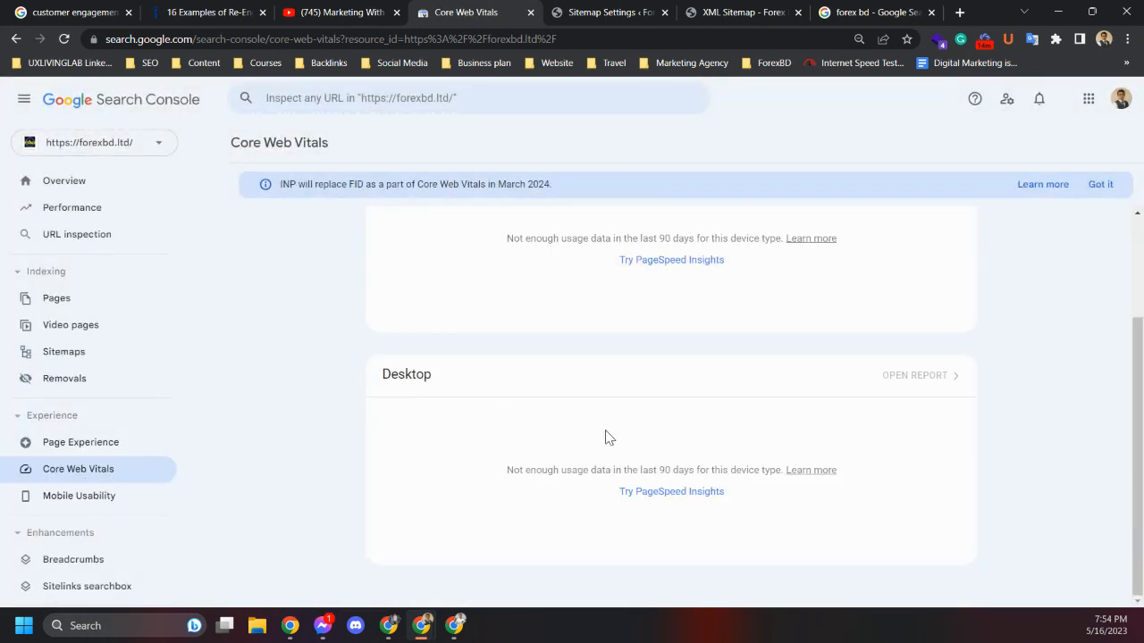
scroll(411, 451, up, 2)
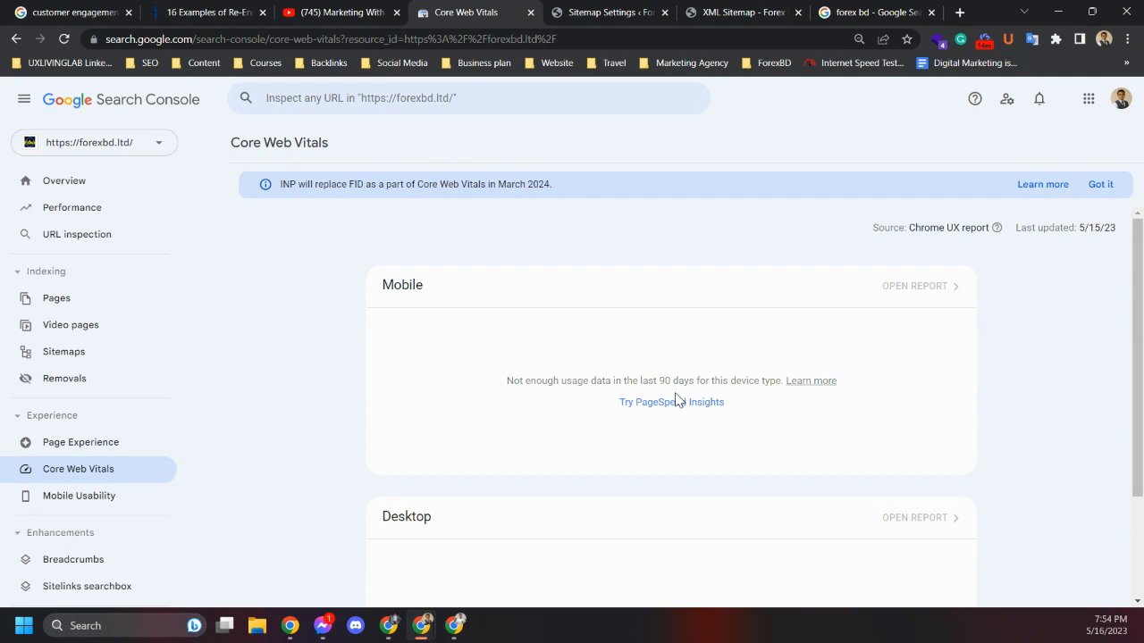
Open the Mobile Usability report and review the reasons pages aren't usable on mobile
click(51, 501)
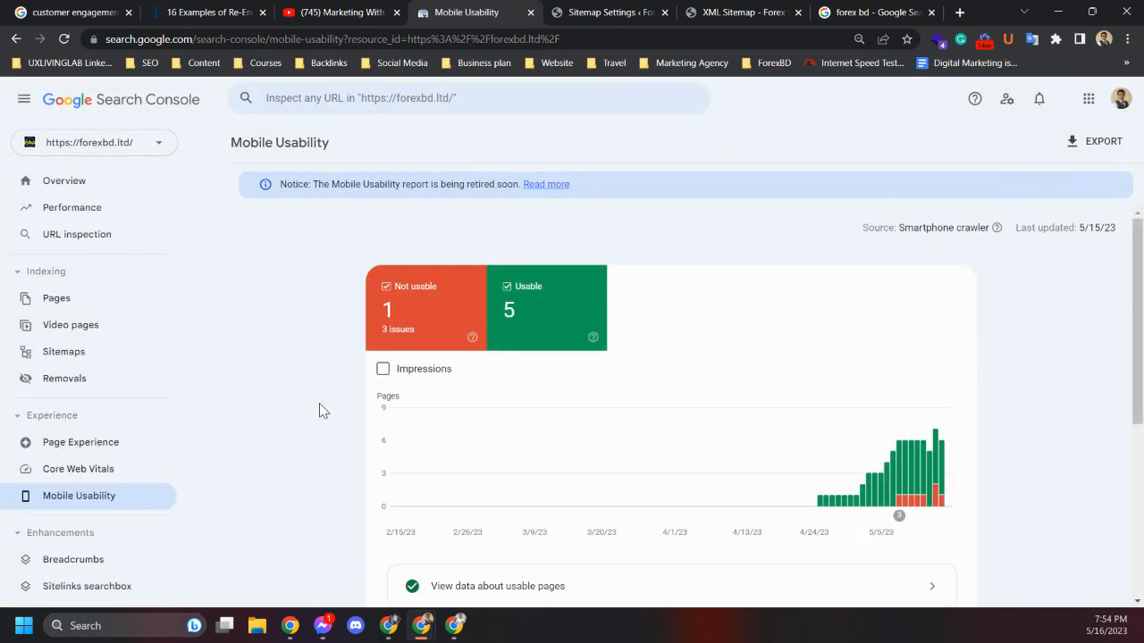
scroll(322, 411, down, 4)
scroll(843, 462, up, 4)
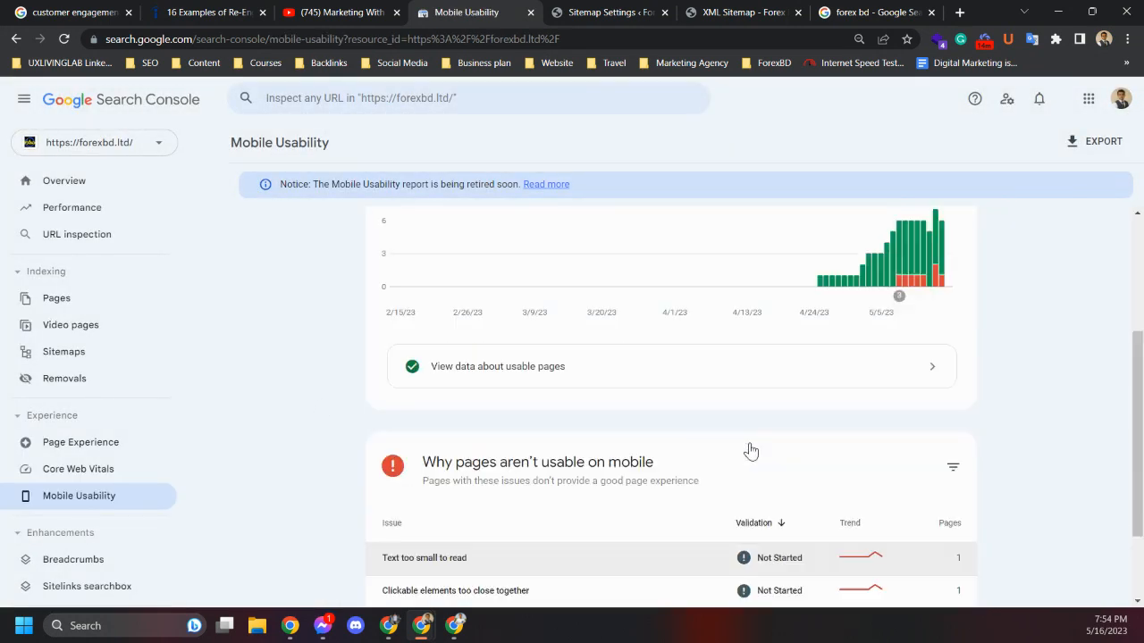
scroll(413, 326, down, 4)
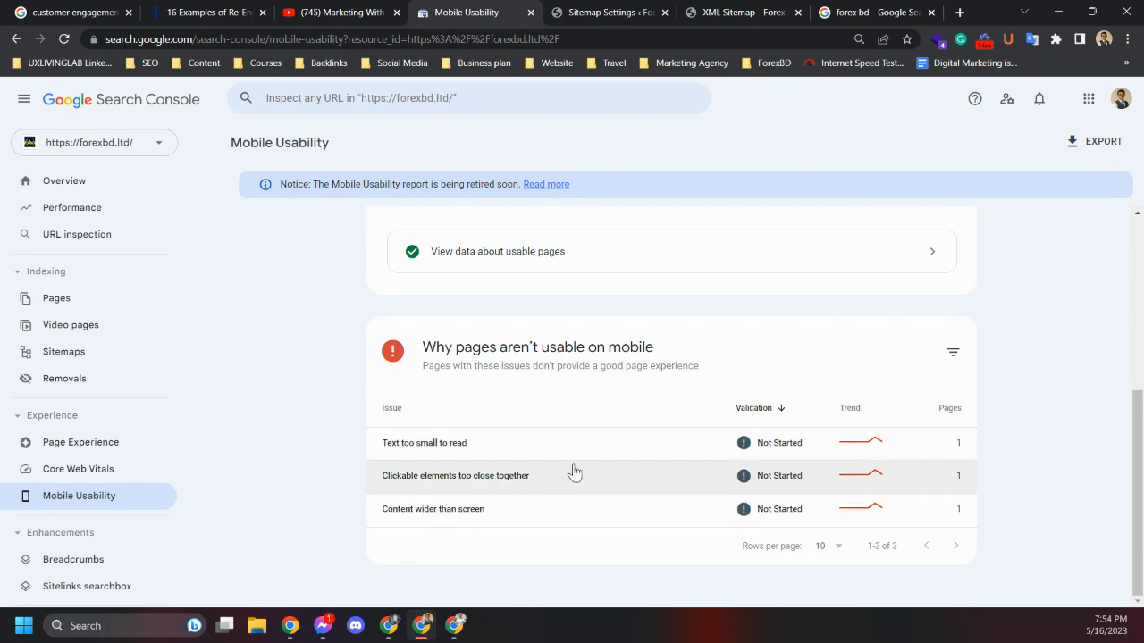
scroll(482, 482, up, 4)
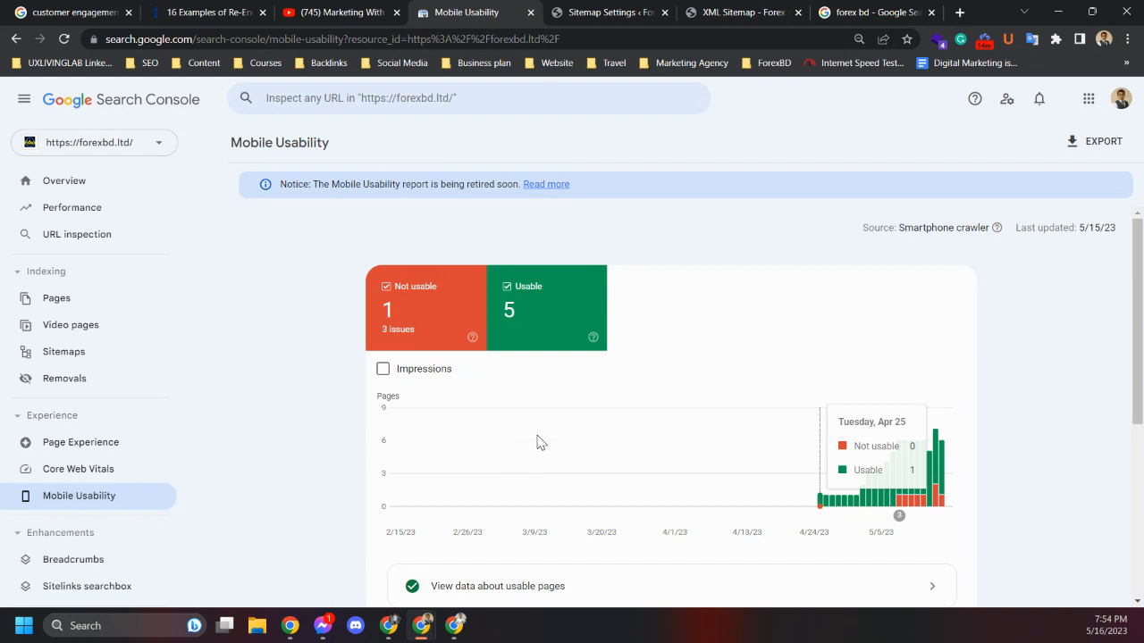
scroll(540, 430, down, 2)
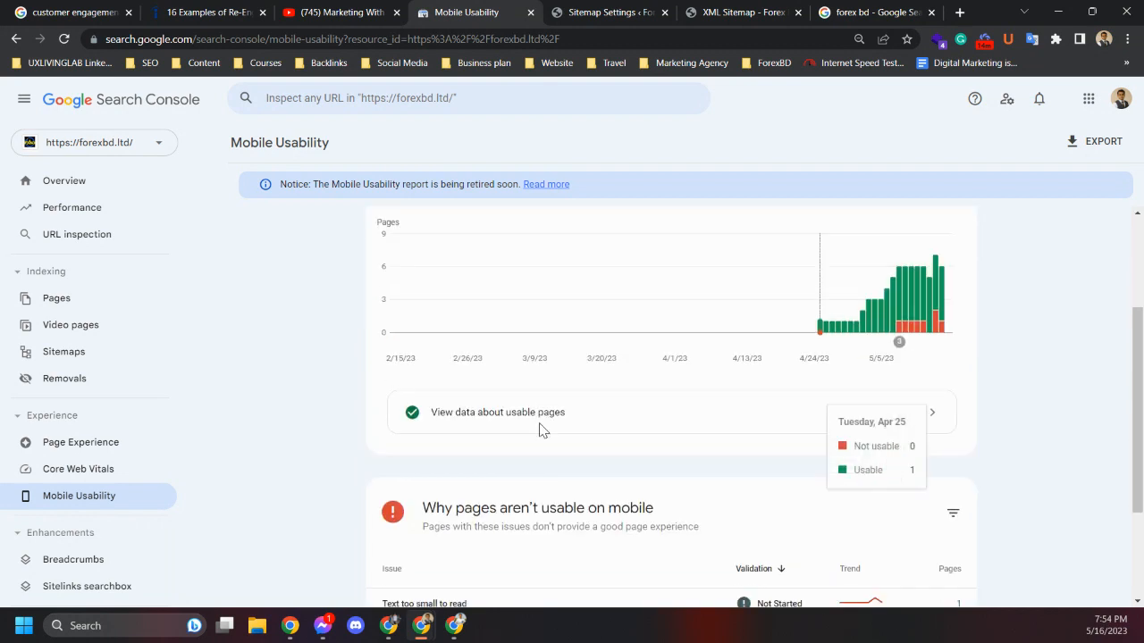
scroll(584, 429, down, 2)
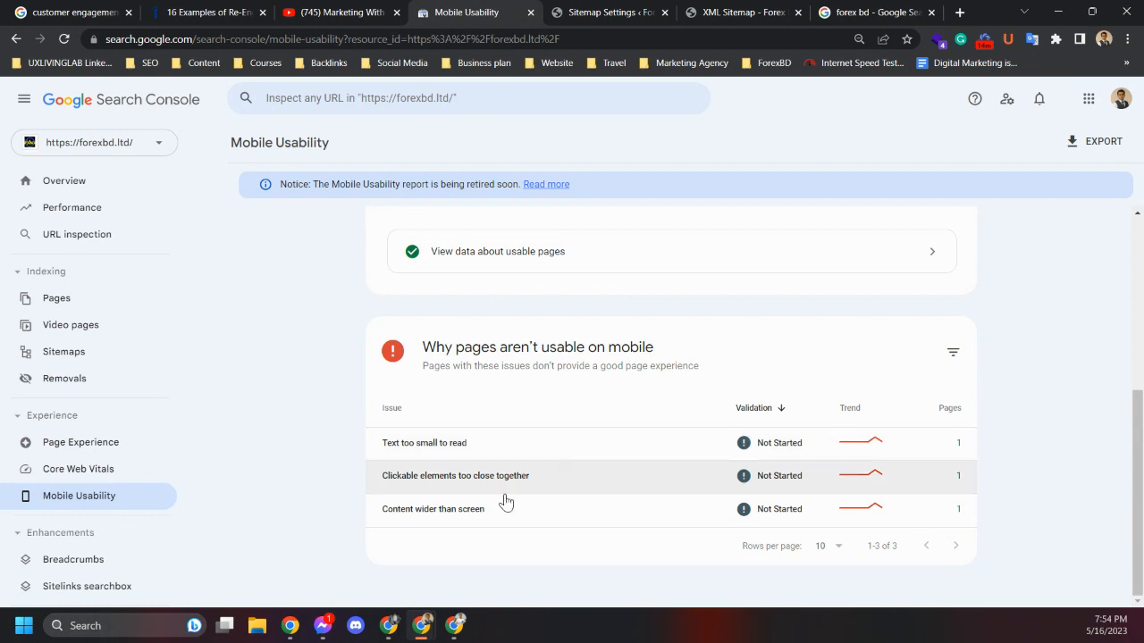
scroll(469, 478, up, 2)
scroll(471, 479, down, 2)
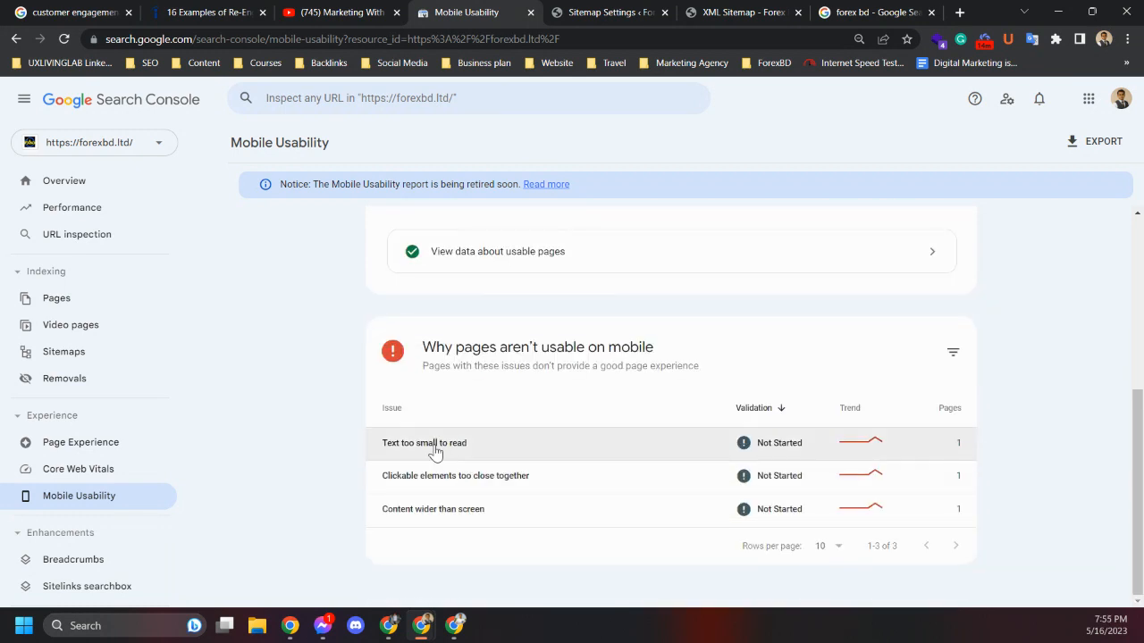
scroll(437, 452, up, 4)
scroll(429, 427, down, 4)
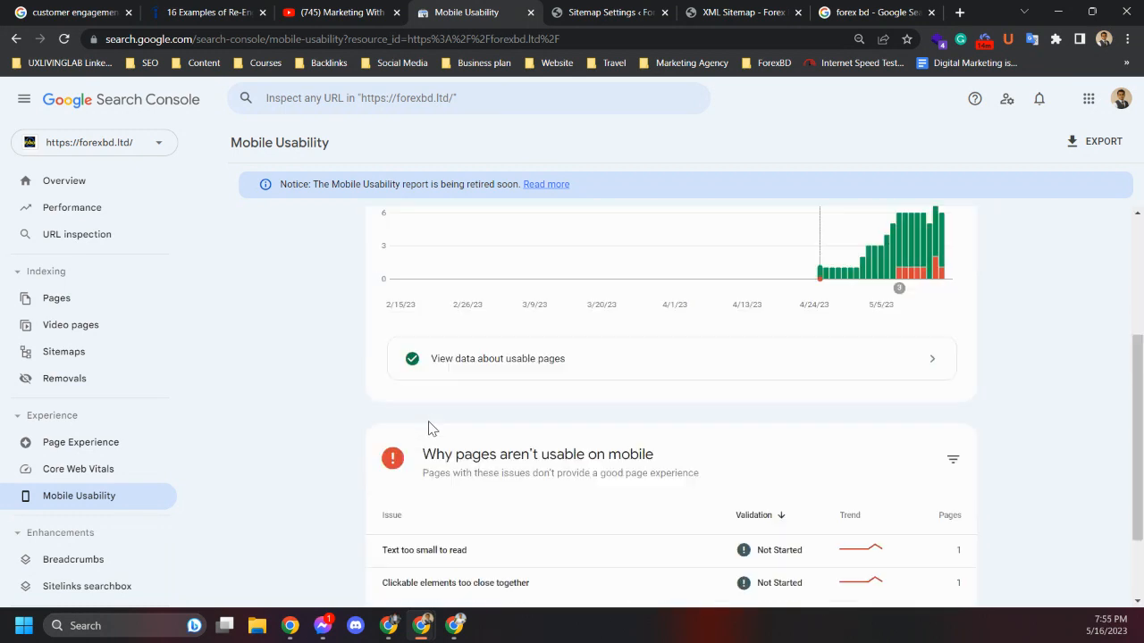
Open the 'Text too small to read' issue and run a live page test on its example URL
click(447, 444)
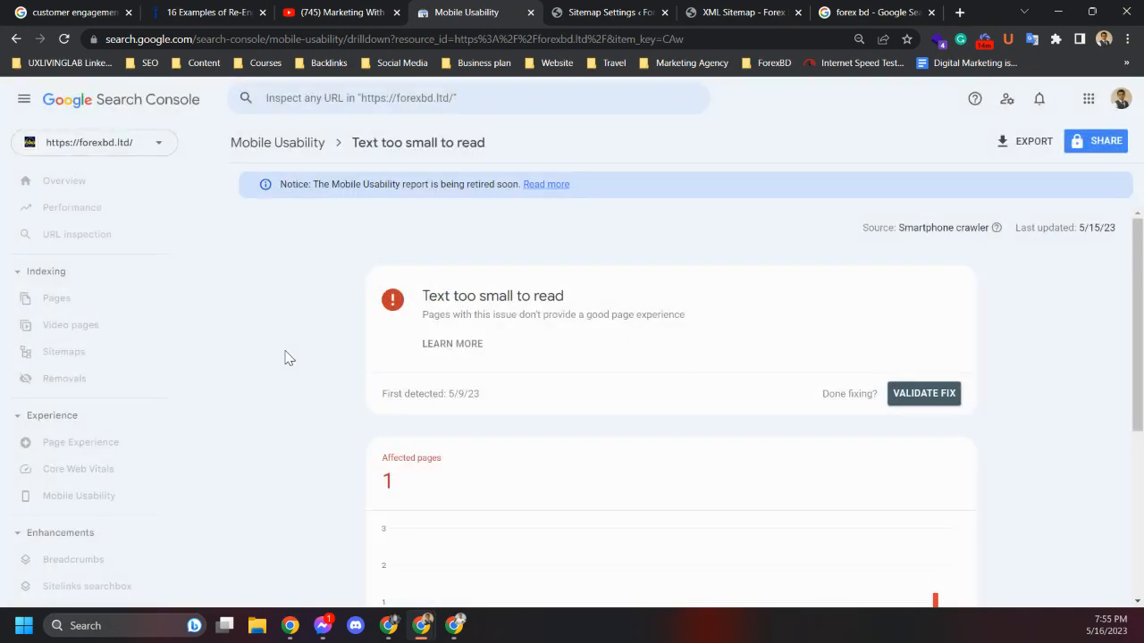
scroll(286, 357, down, 4)
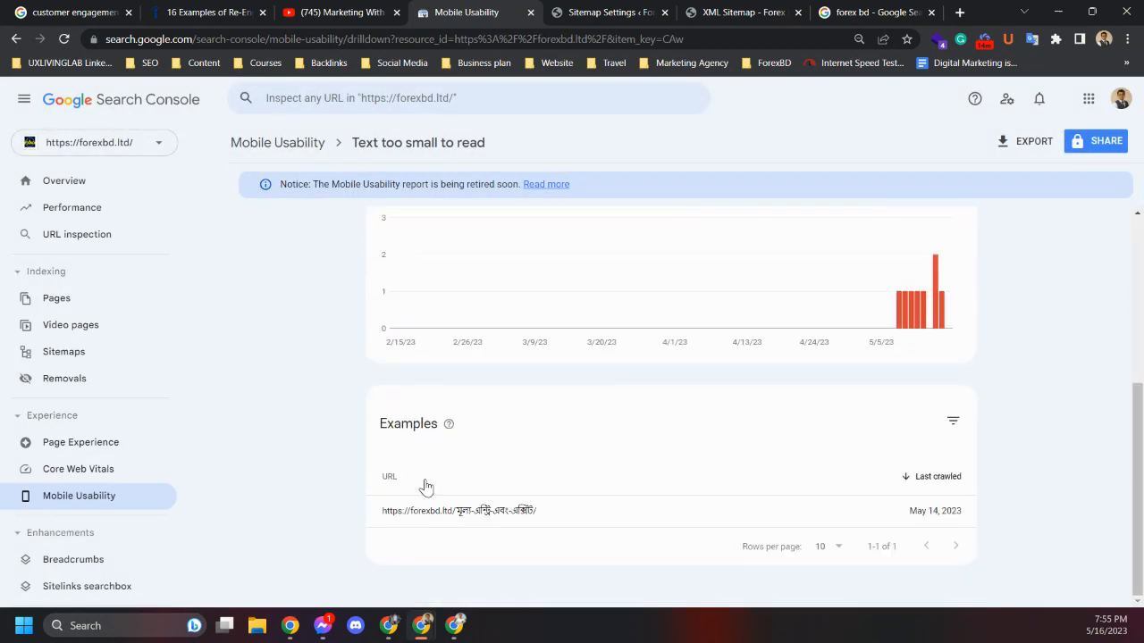
click(519, 508)
scroll(465, 503, up, 4)
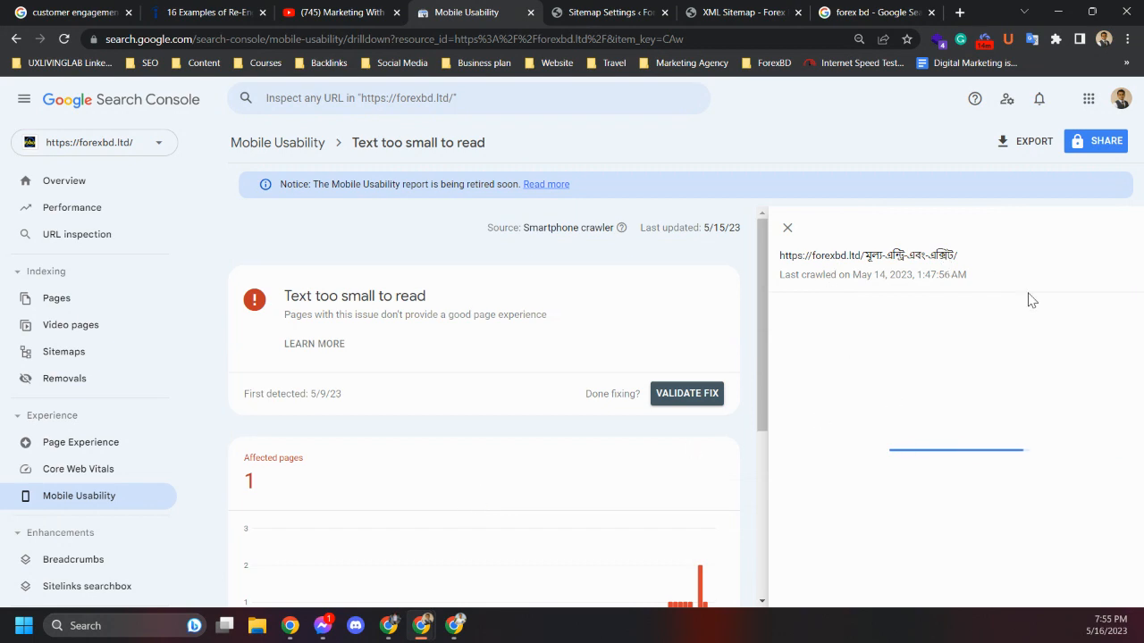
click(843, 316)
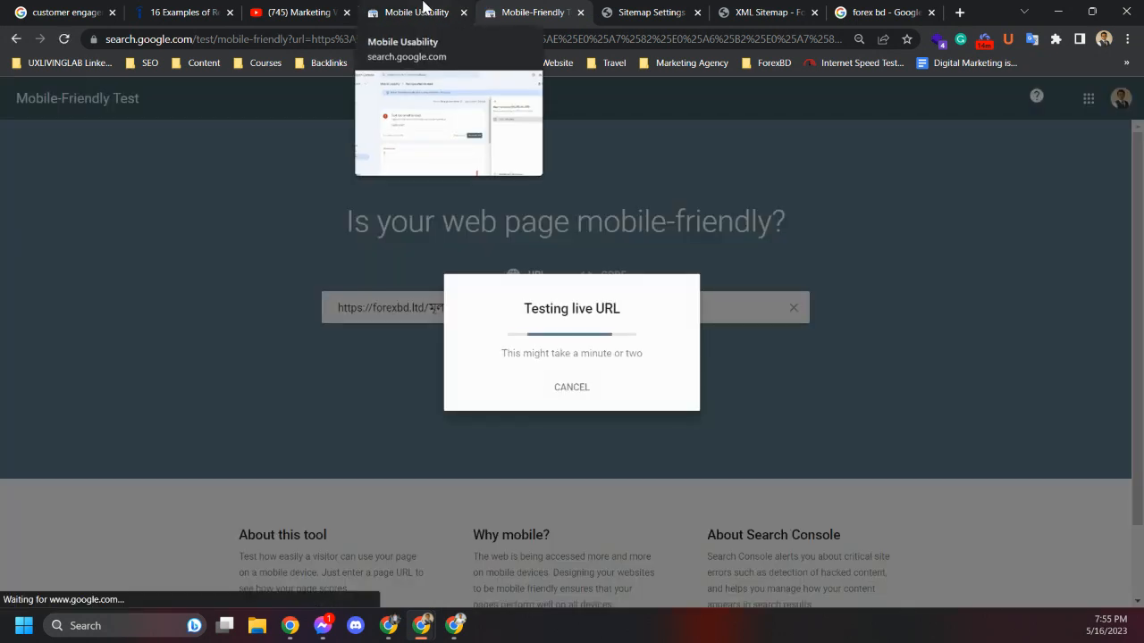
click(420, 11)
Open the Breadcrumbs enhancement report and select its heading text for copying
scroll(77, 560, down, 3)
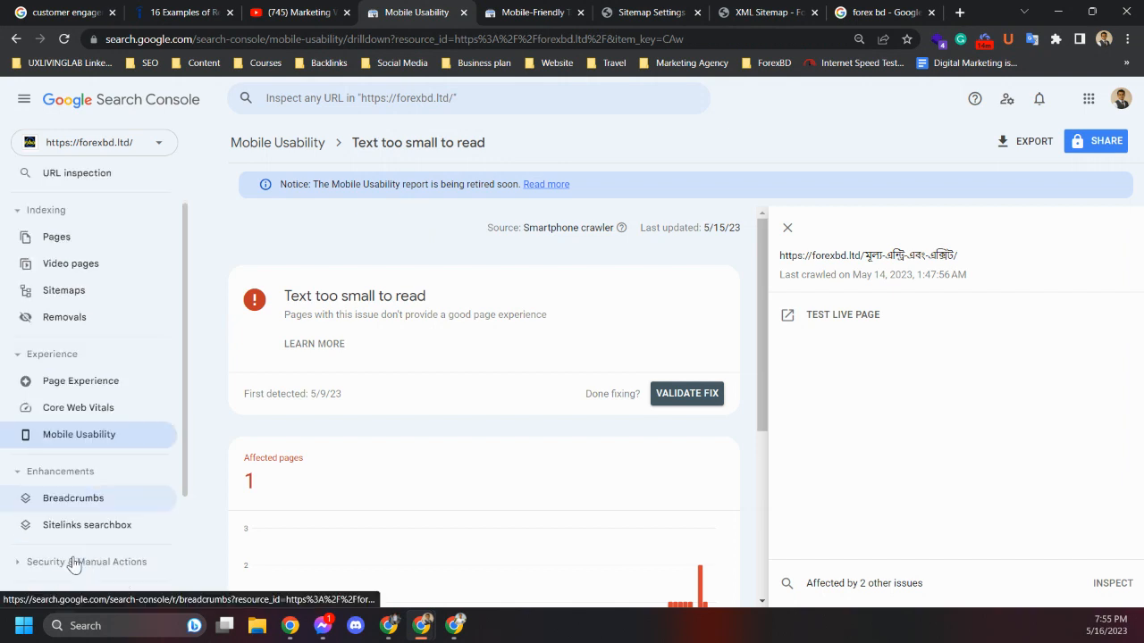
click(85, 391)
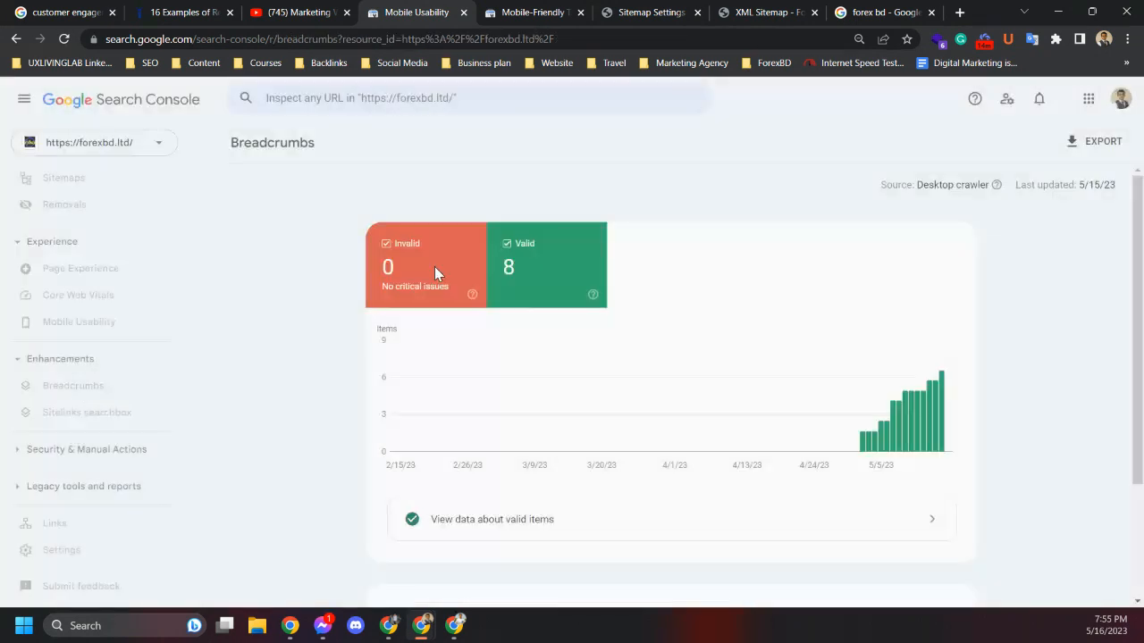
drag(225, 144, 317, 145)
key(ctrl+c)
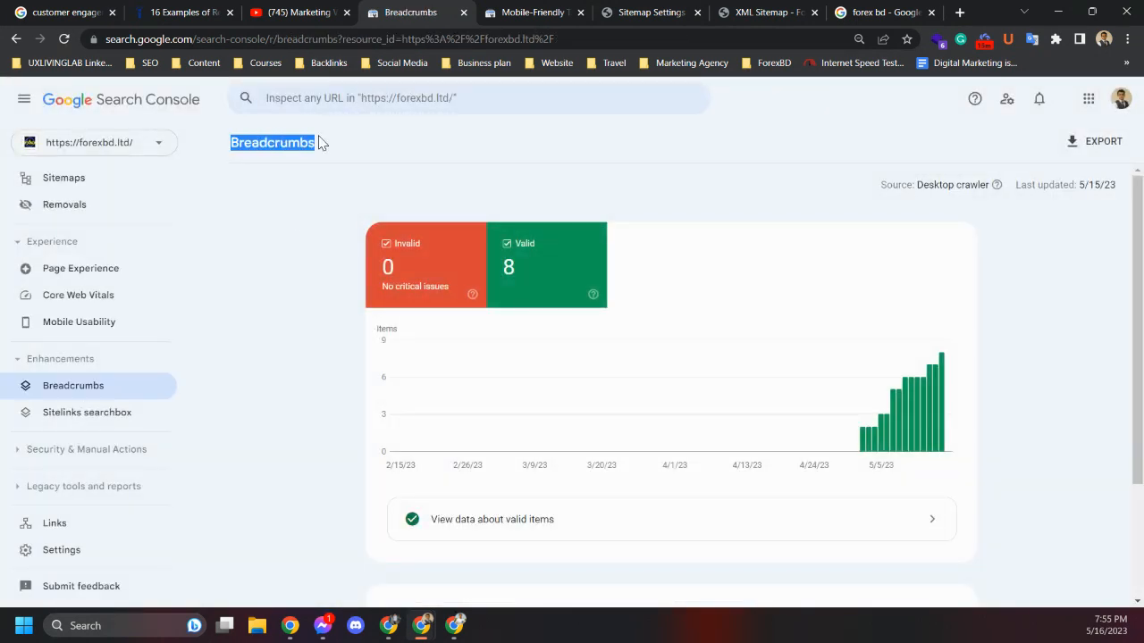
In a new tab, search Google Images for breadcrumbs in website and open one breadcrumb example
click(959, 12)
click(473, 336)
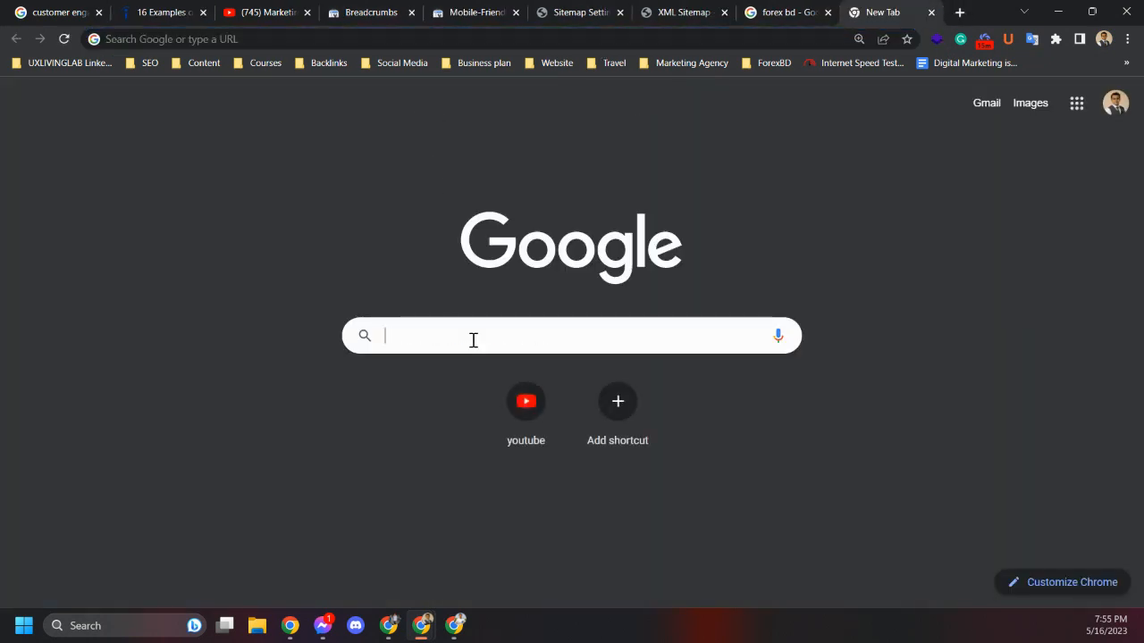
key(ctrl+v)
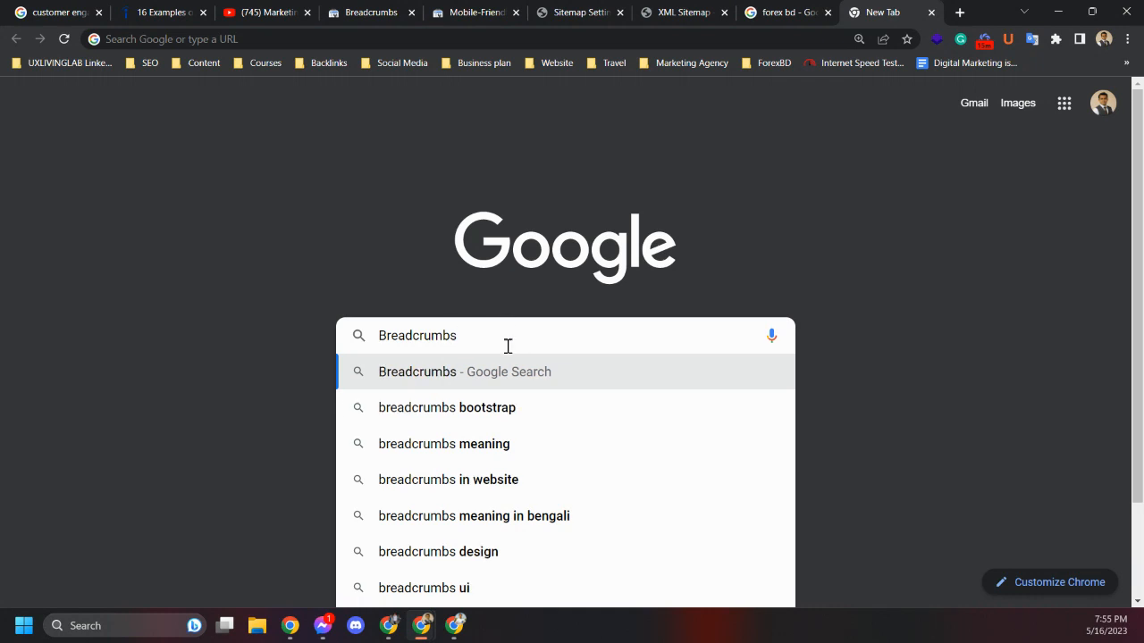
click(496, 480)
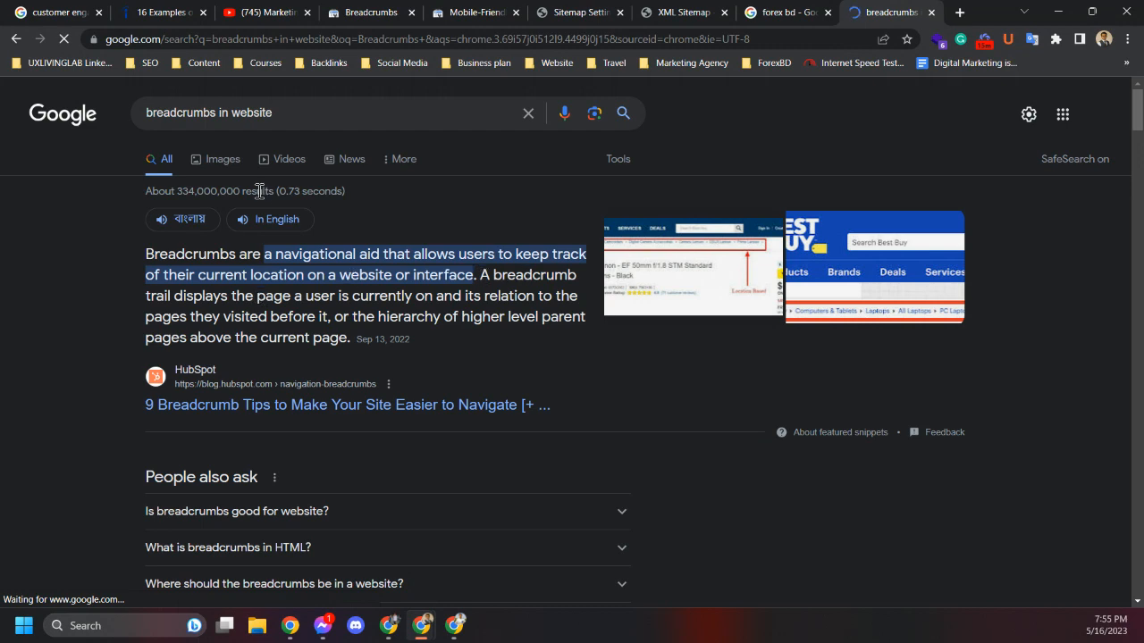
click(223, 159)
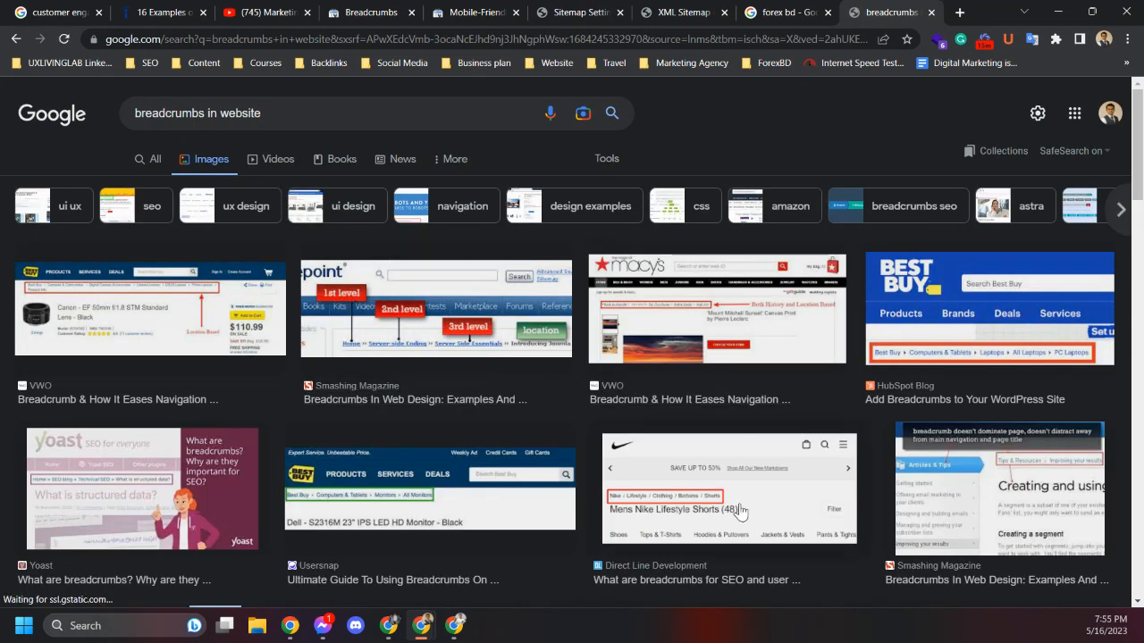
click(711, 496)
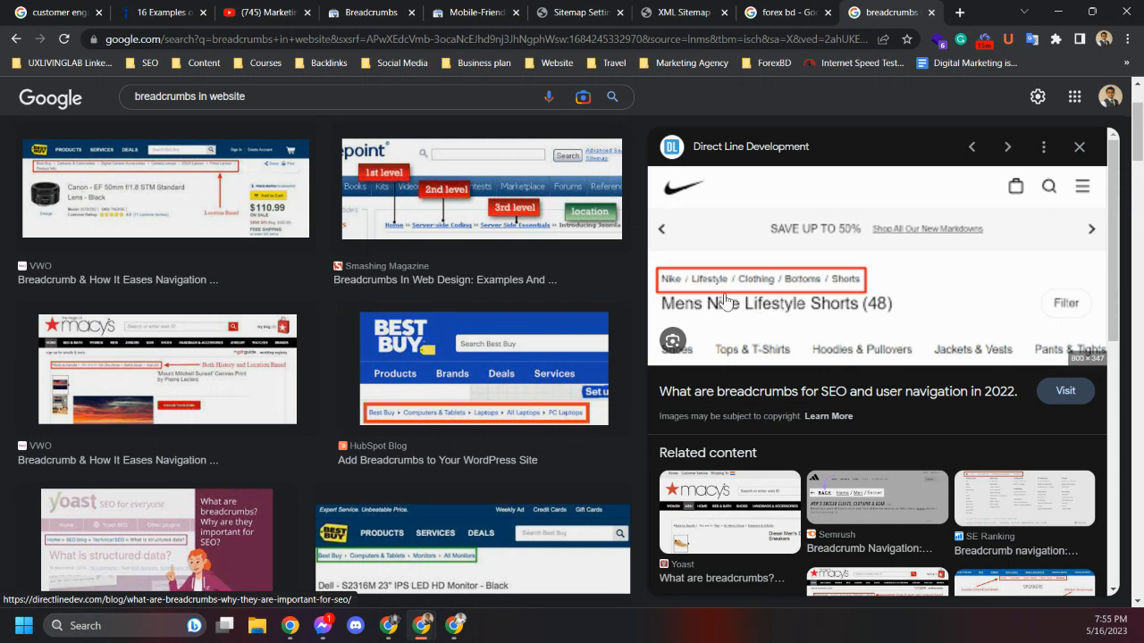
Open the Yoast breadcrumb example image, then return through the open tabs to the Search Console Breadcrumbs report
click(132, 542)
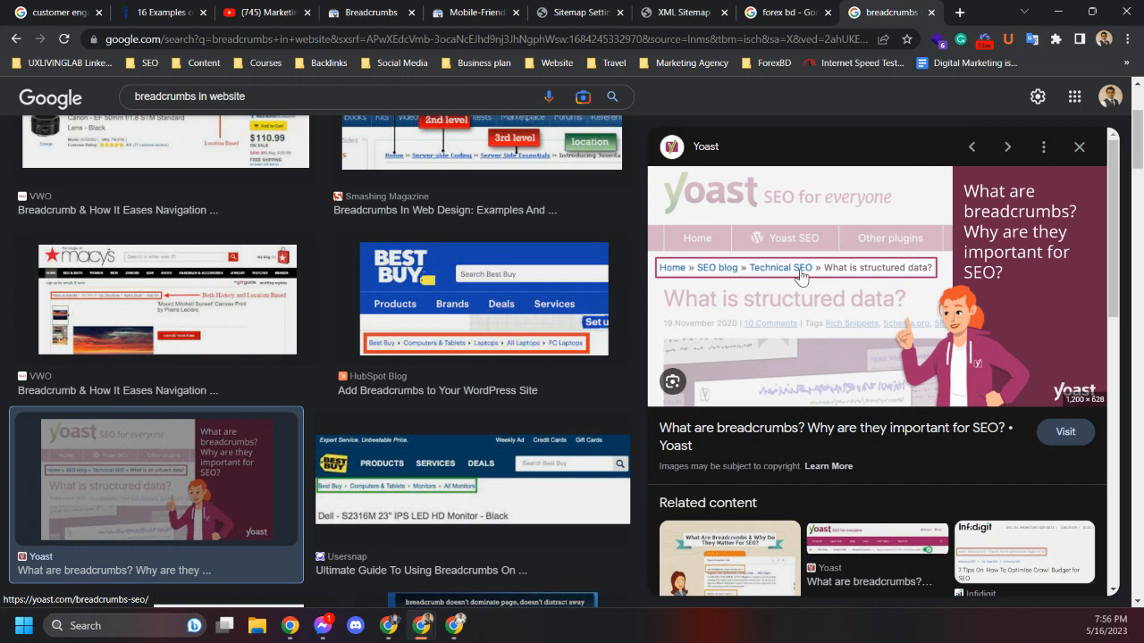
click(695, 9)
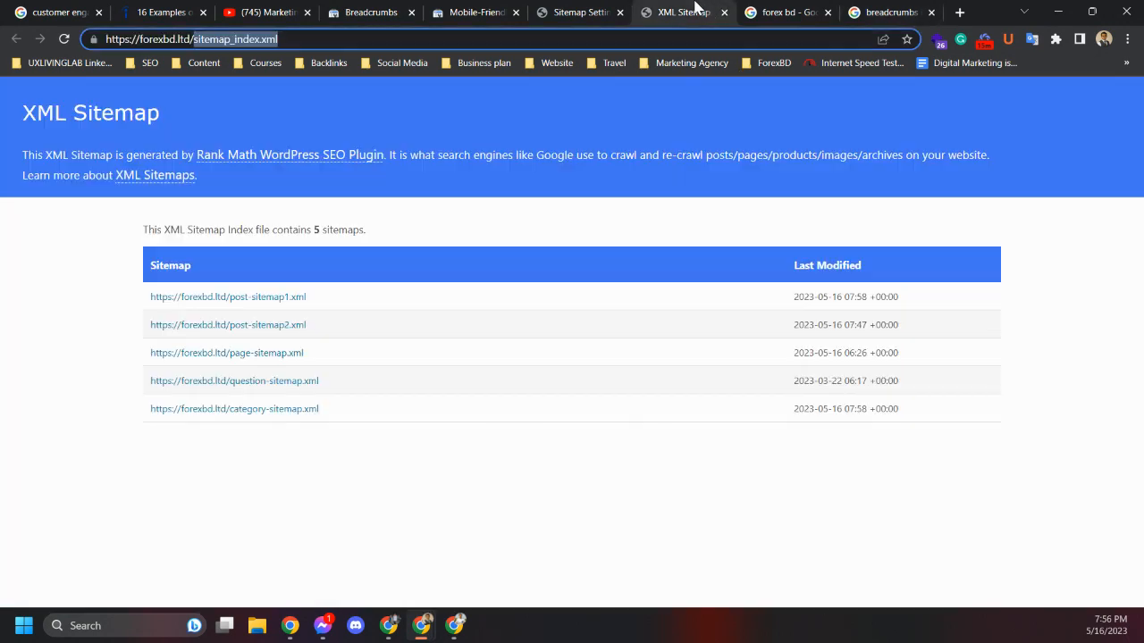
click(582, 11)
click(497, 11)
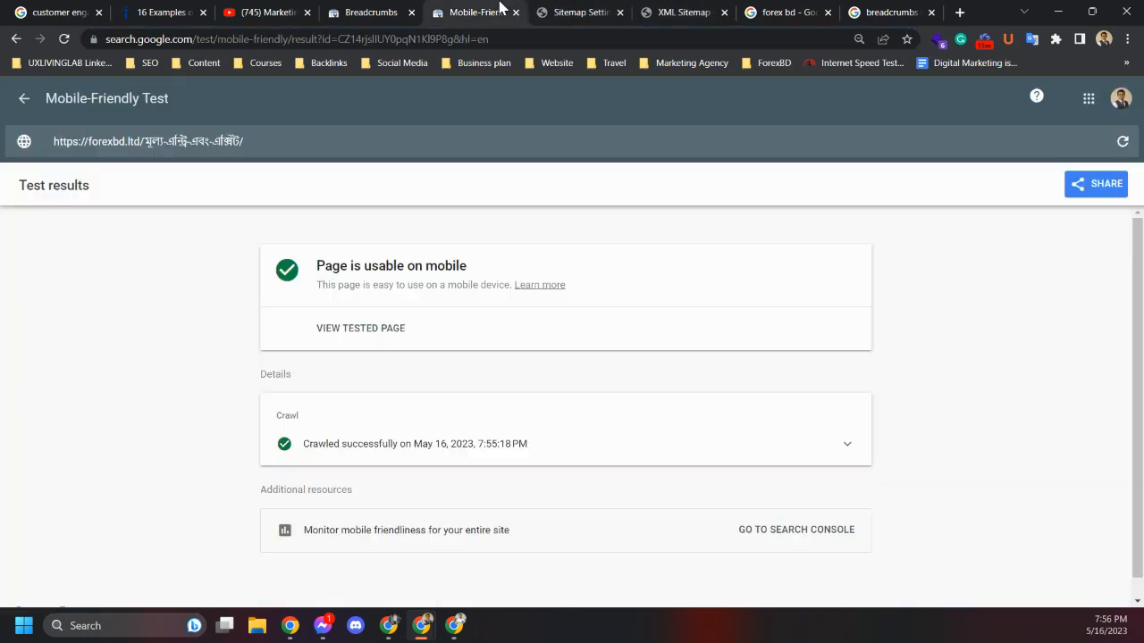
click(393, 11)
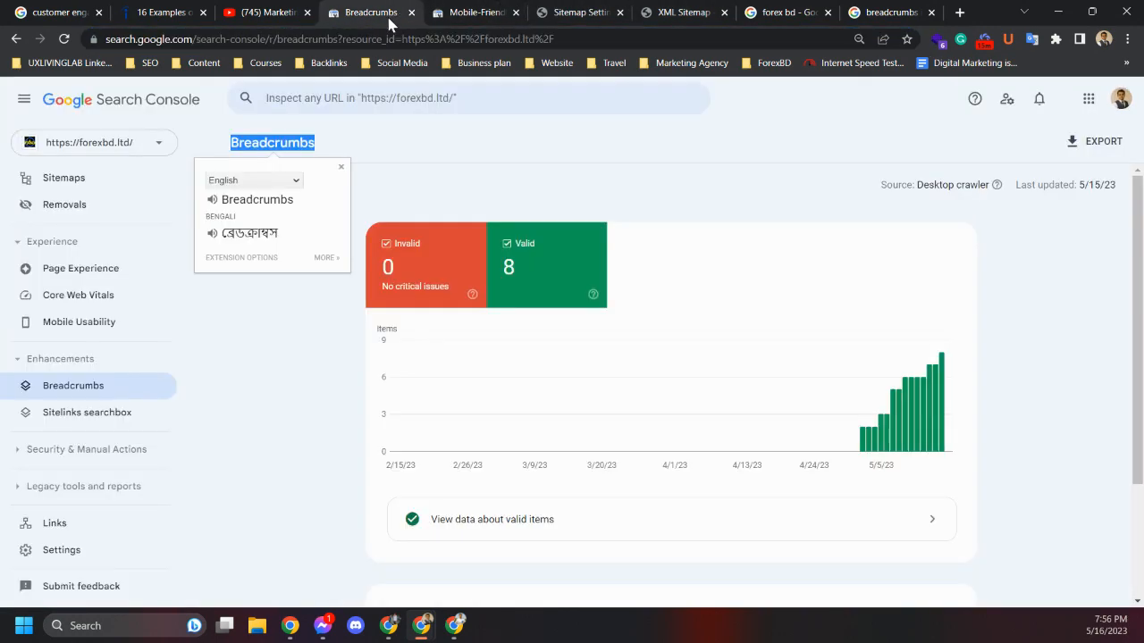
Review the Breadcrumbs report's valid items chart and issues section
click(295, 380)
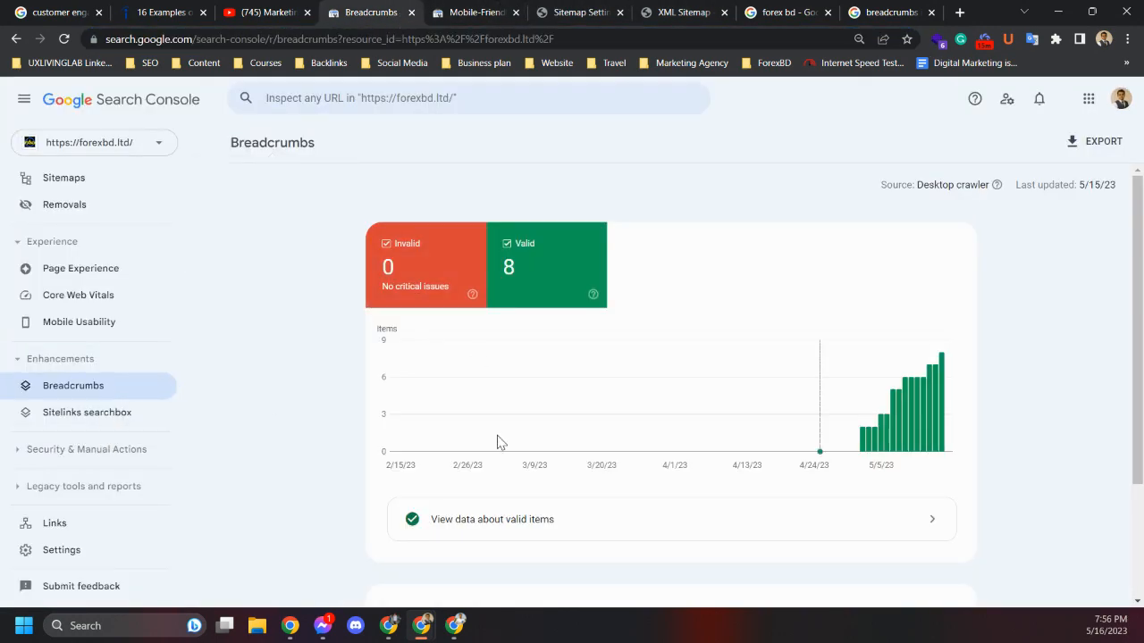
scroll(497, 447, down, 3)
scroll(505, 473, up, 3)
scroll(493, 426, down, 2)
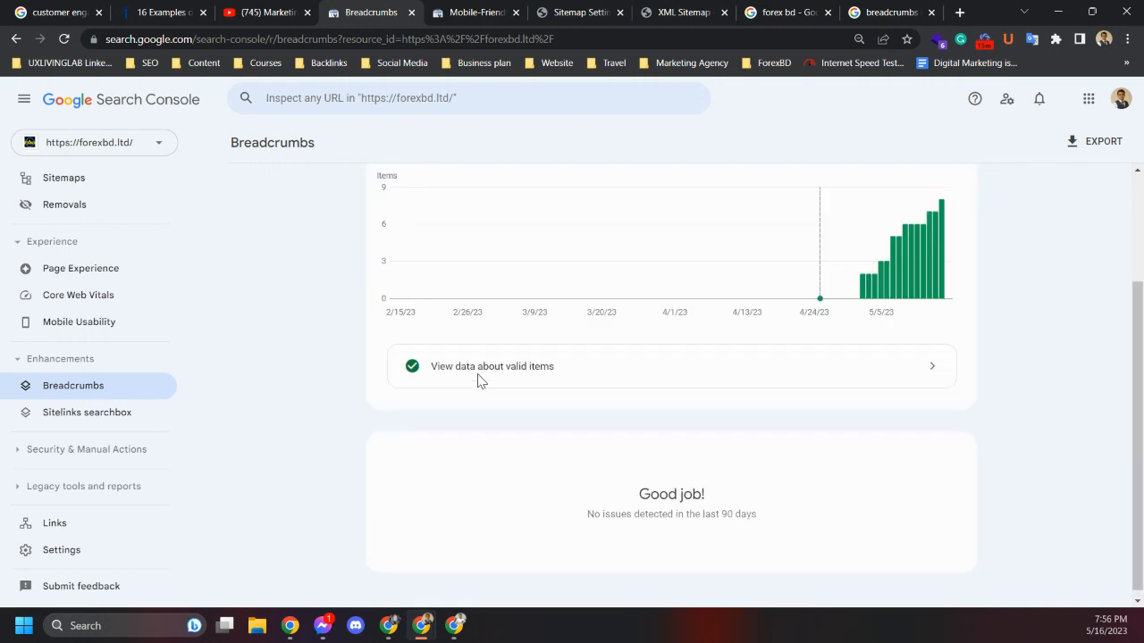
Open the Sitelinks searchbox enhancement report and review its valid items and issues
click(51, 417)
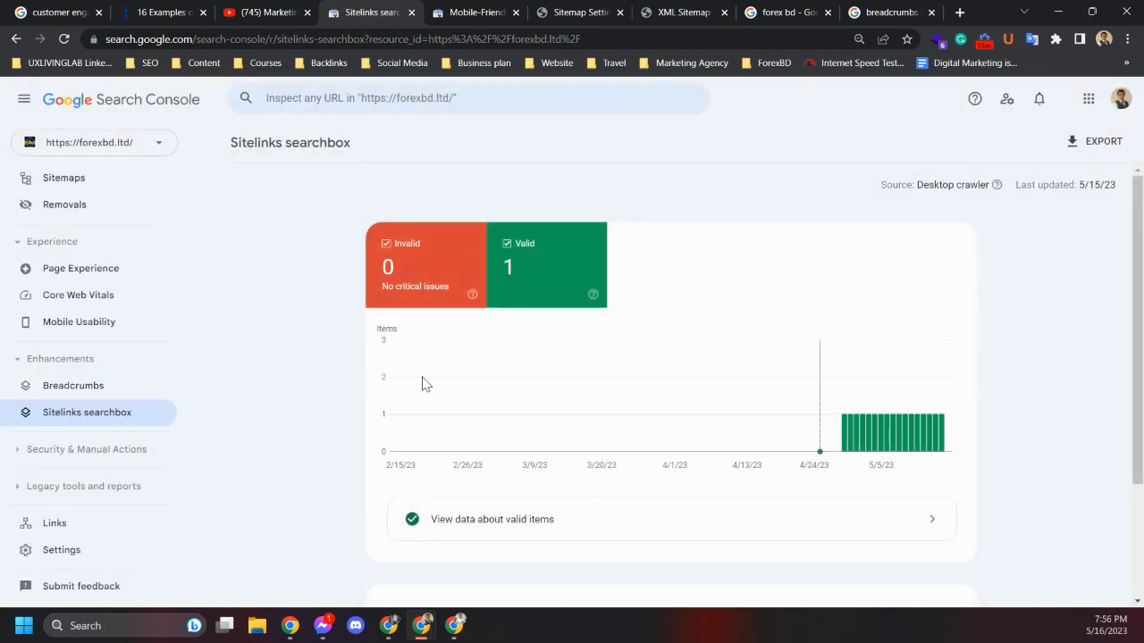
scroll(451, 455, down, 2)
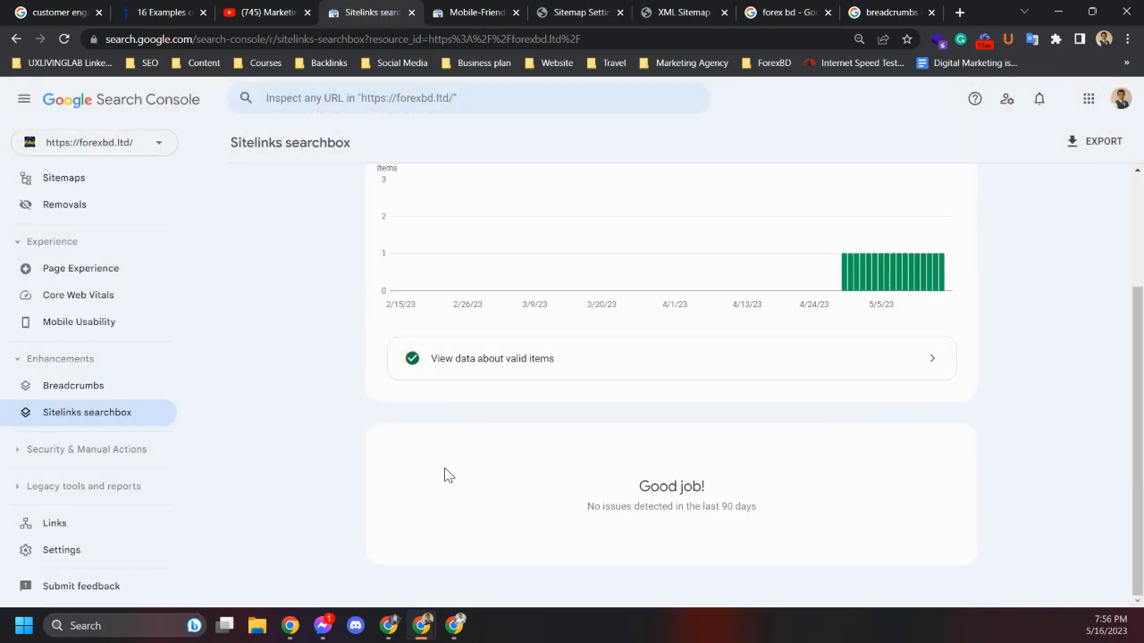
scroll(357, 447, up, 2)
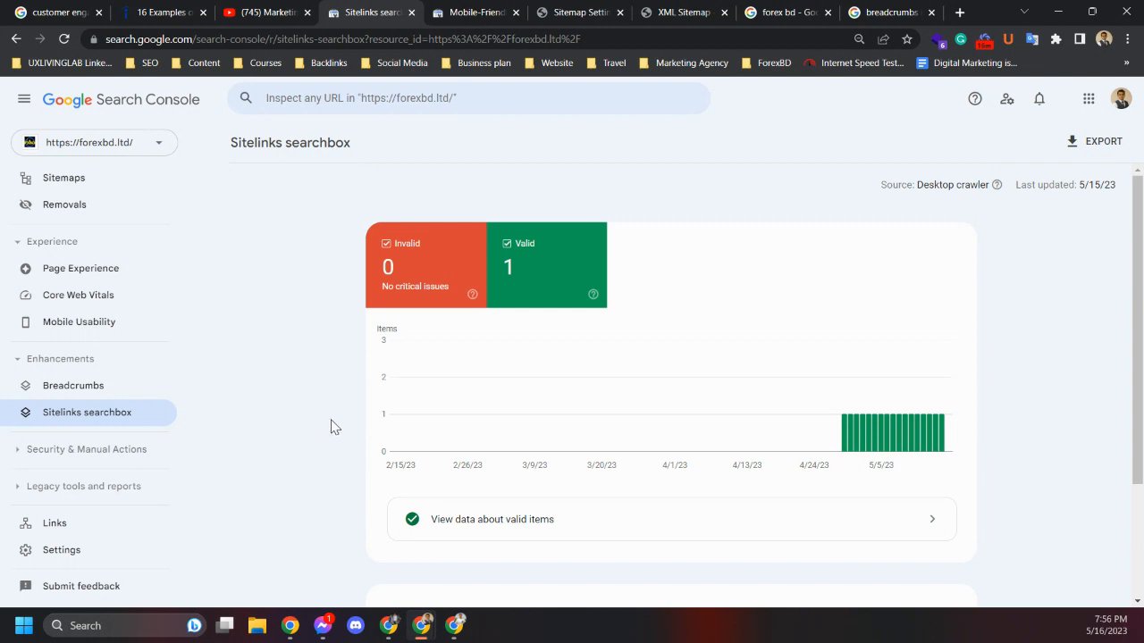
Expand Security & Manual Actions and open the Links report to review external and internal links
click(64, 454)
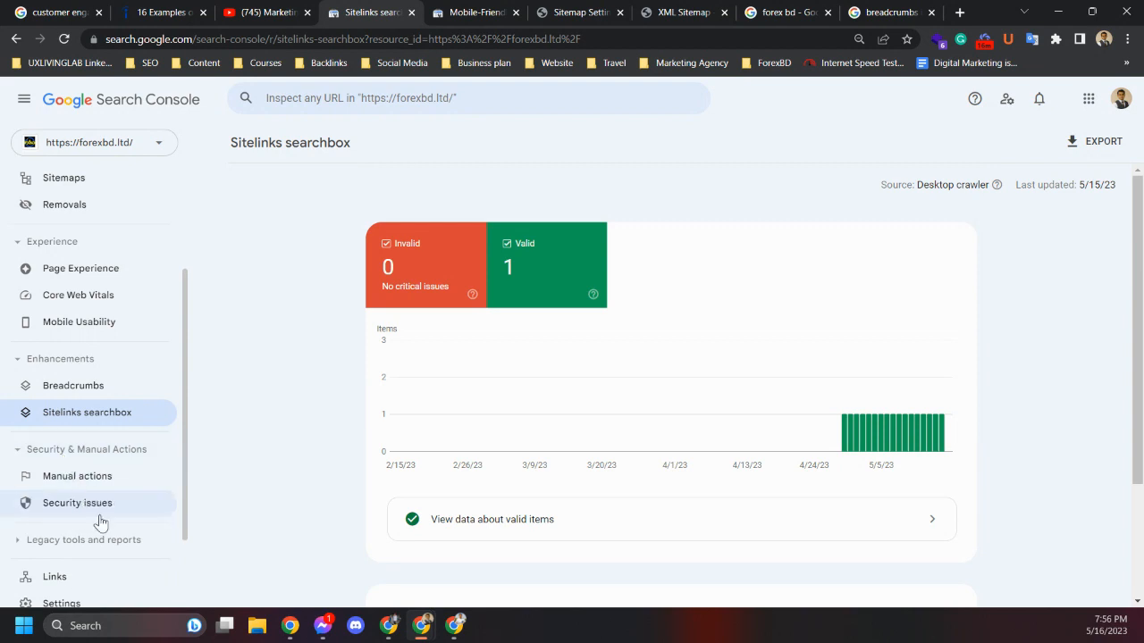
scroll(36, 549, down, 1)
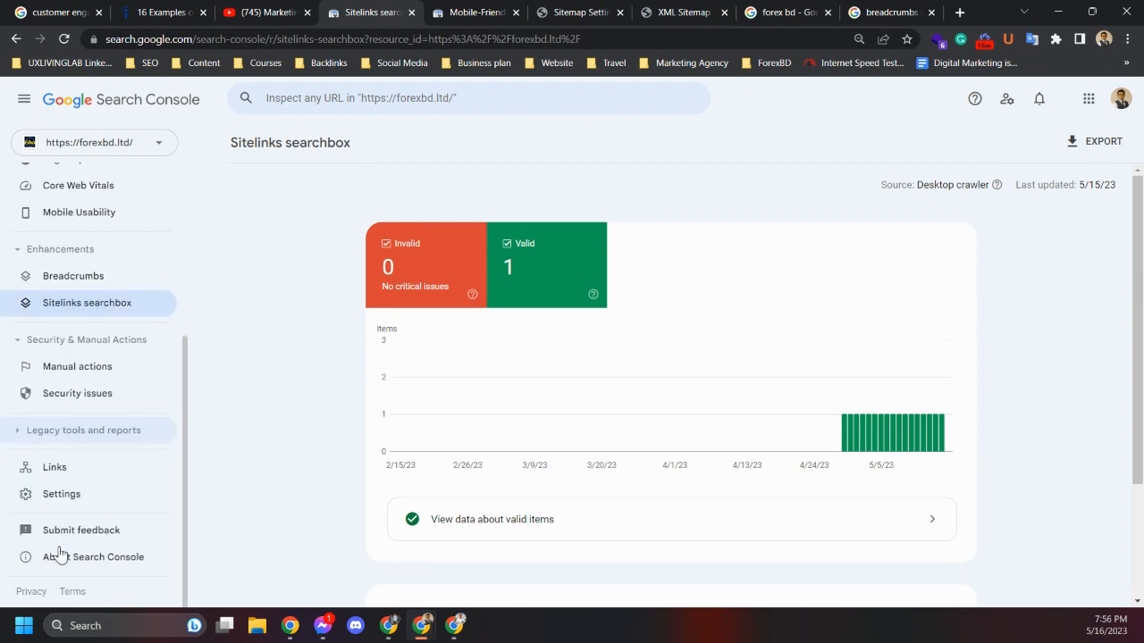
click(59, 468)
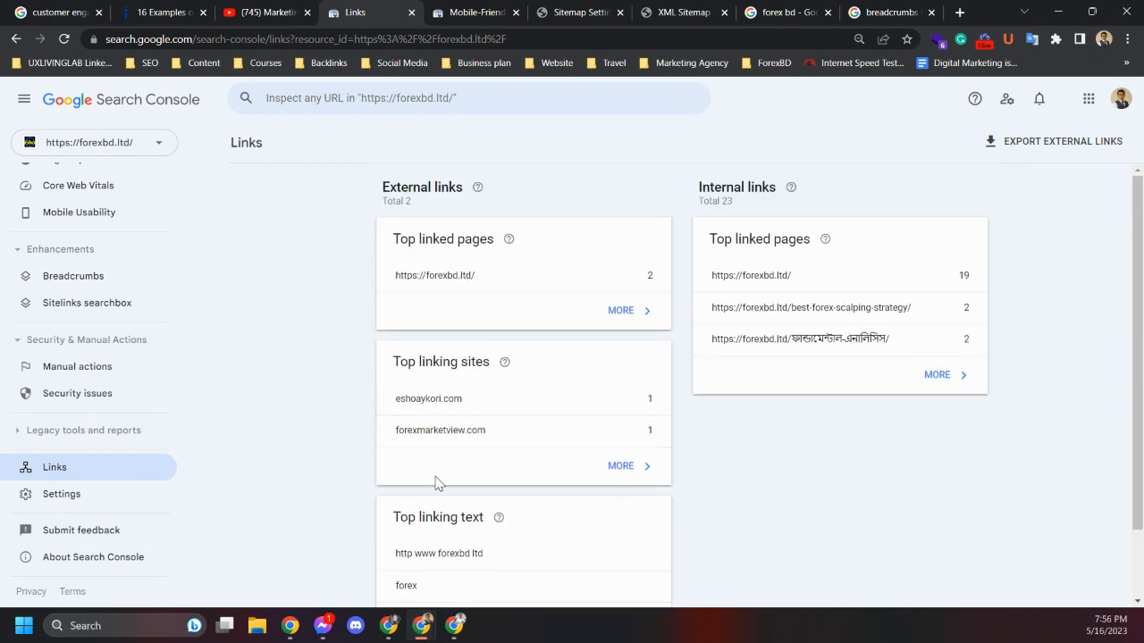
scroll(438, 482, down, 2)
scroll(459, 441, up, 2)
Open the property Settings and review its general settings, crawling and about sections
click(74, 505)
scroll(280, 422, down, 1)
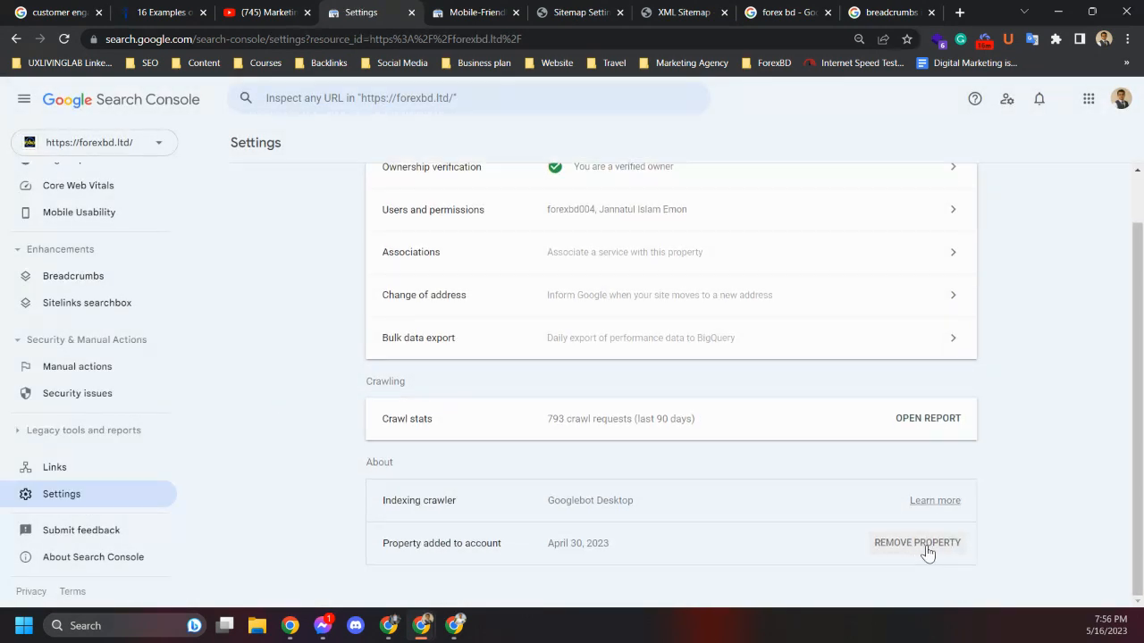
scroll(566, 500, up, 1)
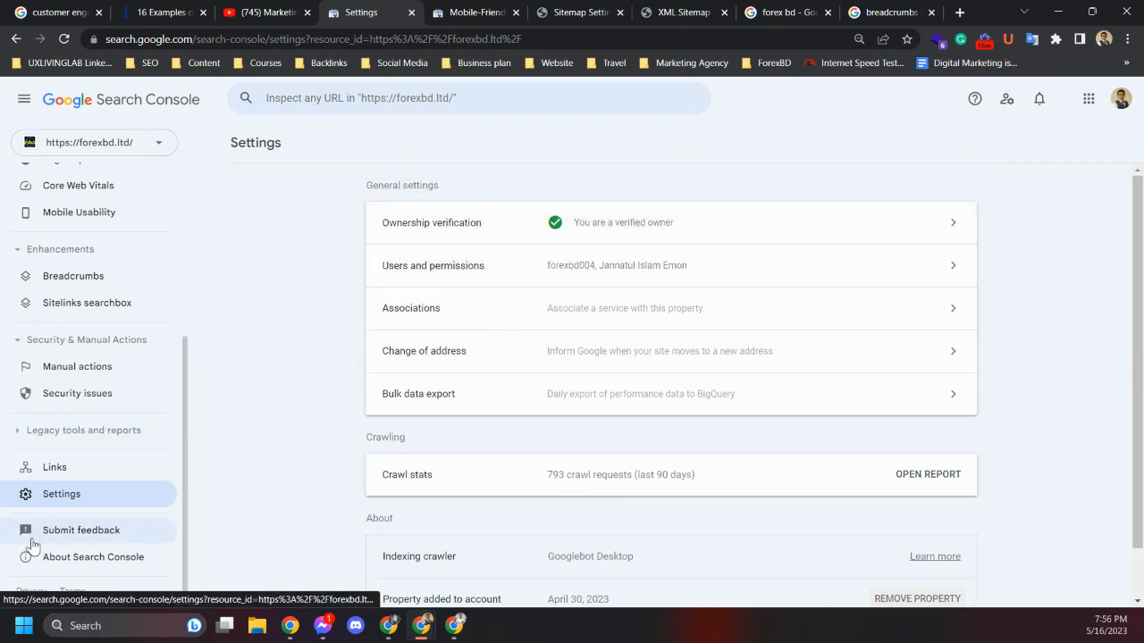
scroll(75, 554, up, 3)
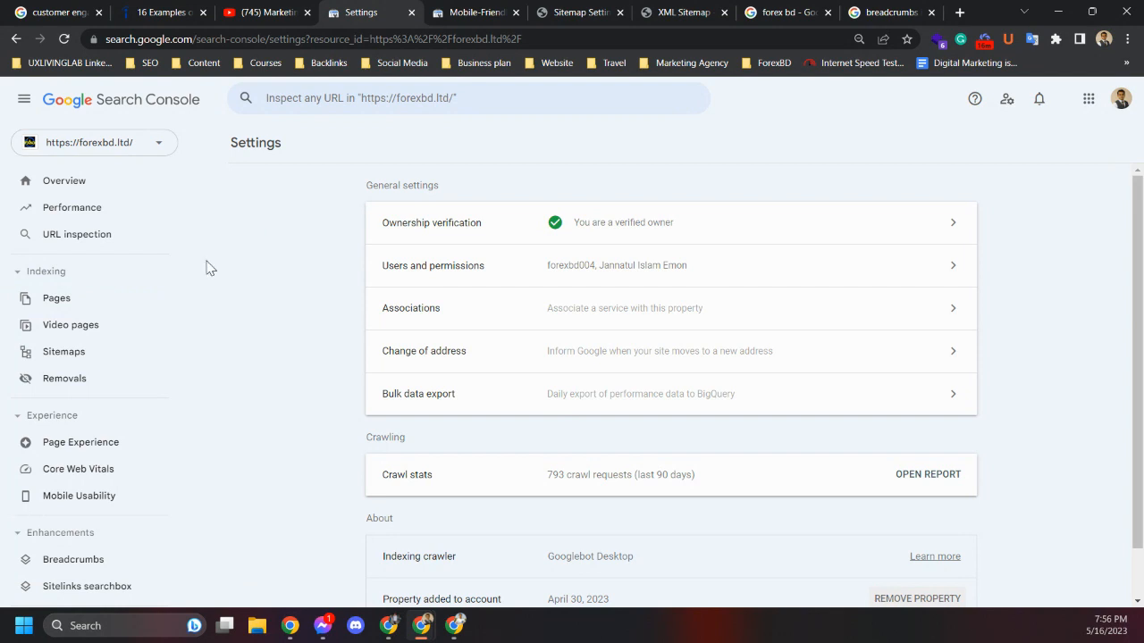
Open the Performance report and review clicks, impressions, the trend chart and top queries
click(92, 219)
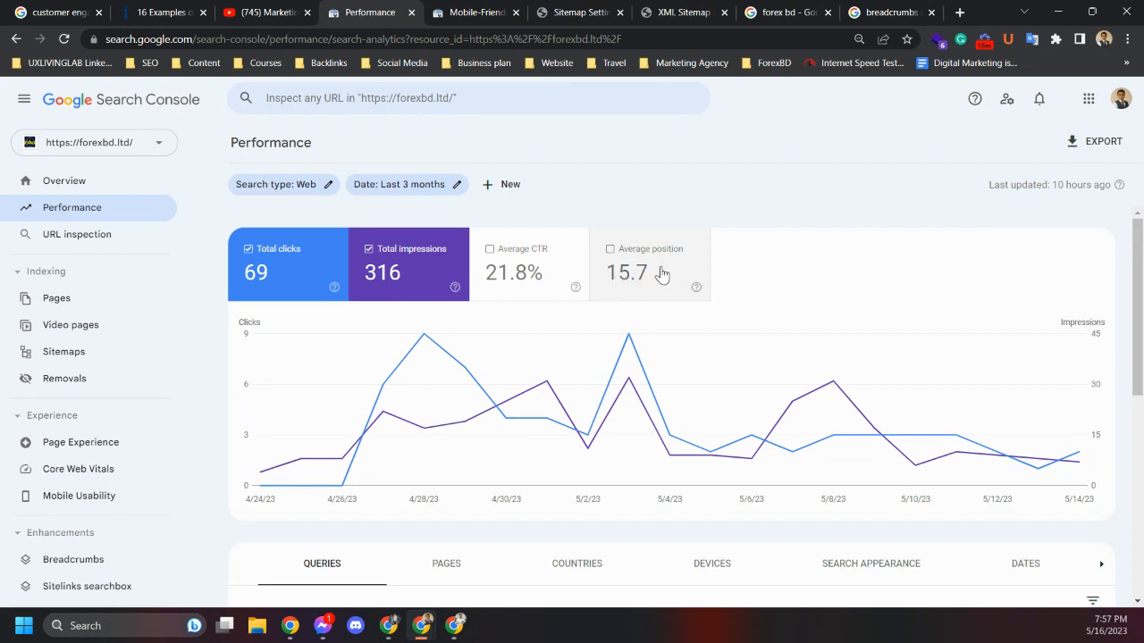
scroll(674, 280, down, 2)
scroll(416, 306, down, 3)
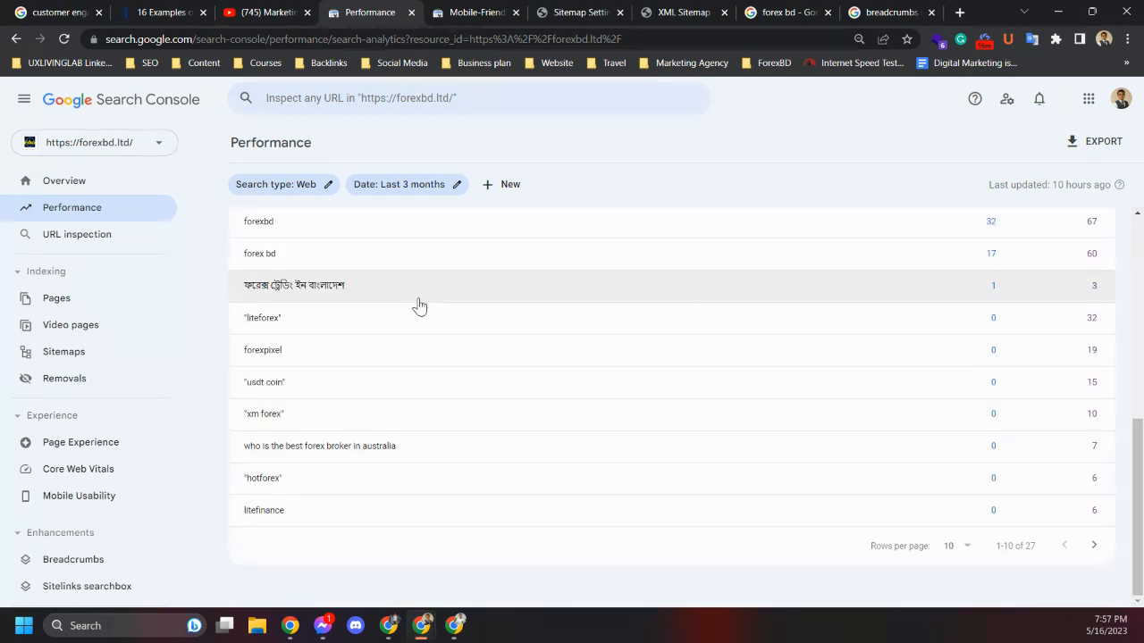
scroll(416, 307, up, 4)
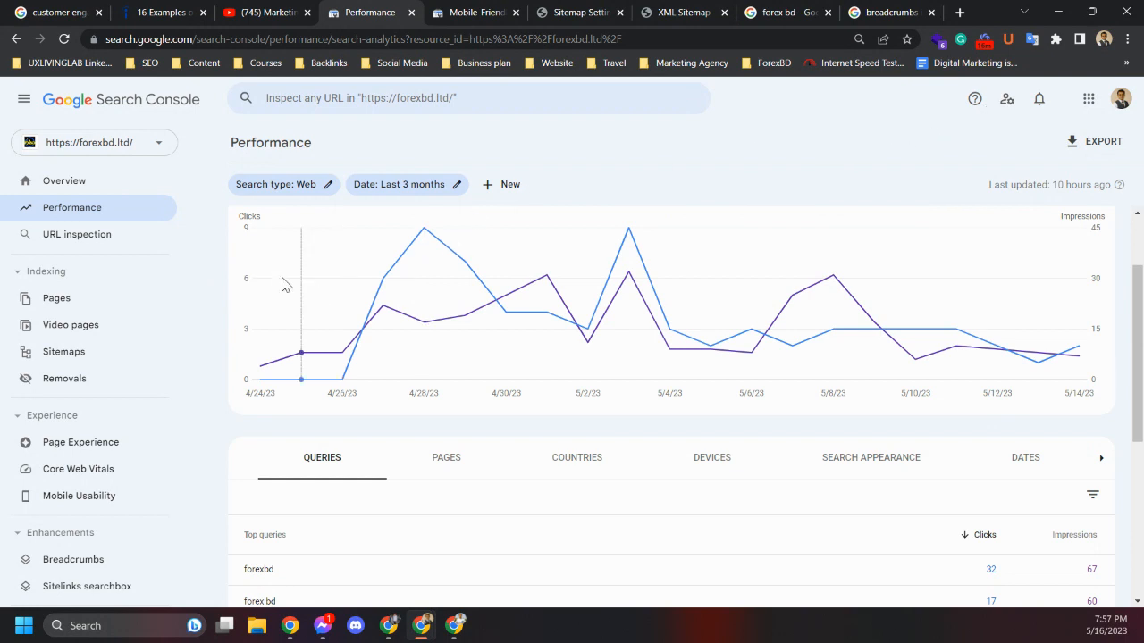
scroll(216, 259, up, 2)
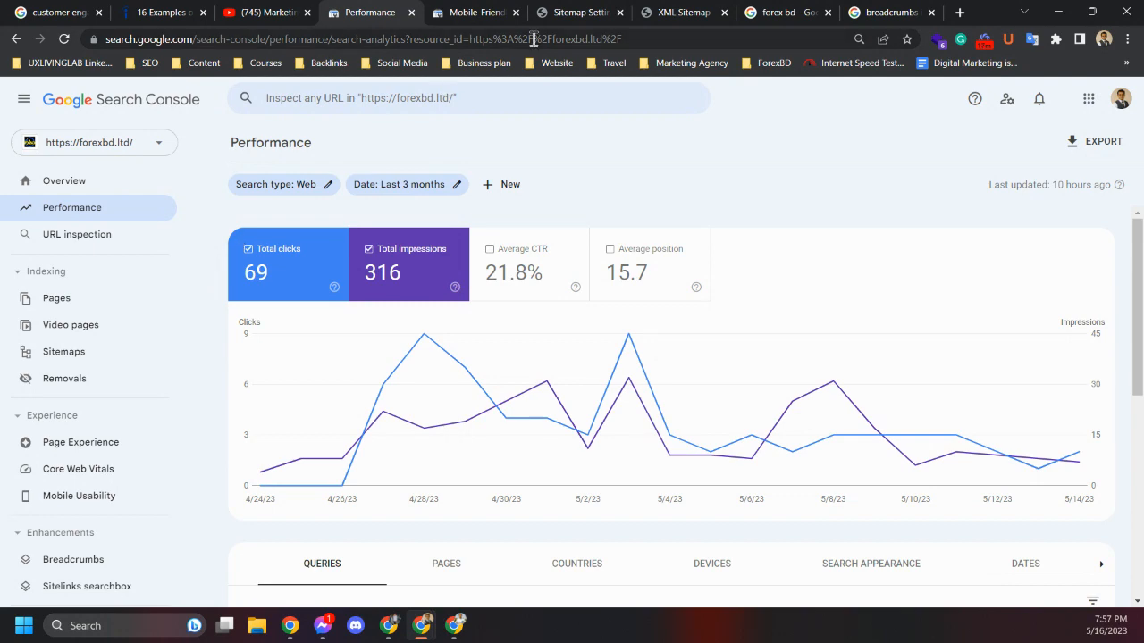
Switch to the YouTube channel tab and open the channel's Playlists section
click(268, 15)
scroll(221, 326, up, 2)
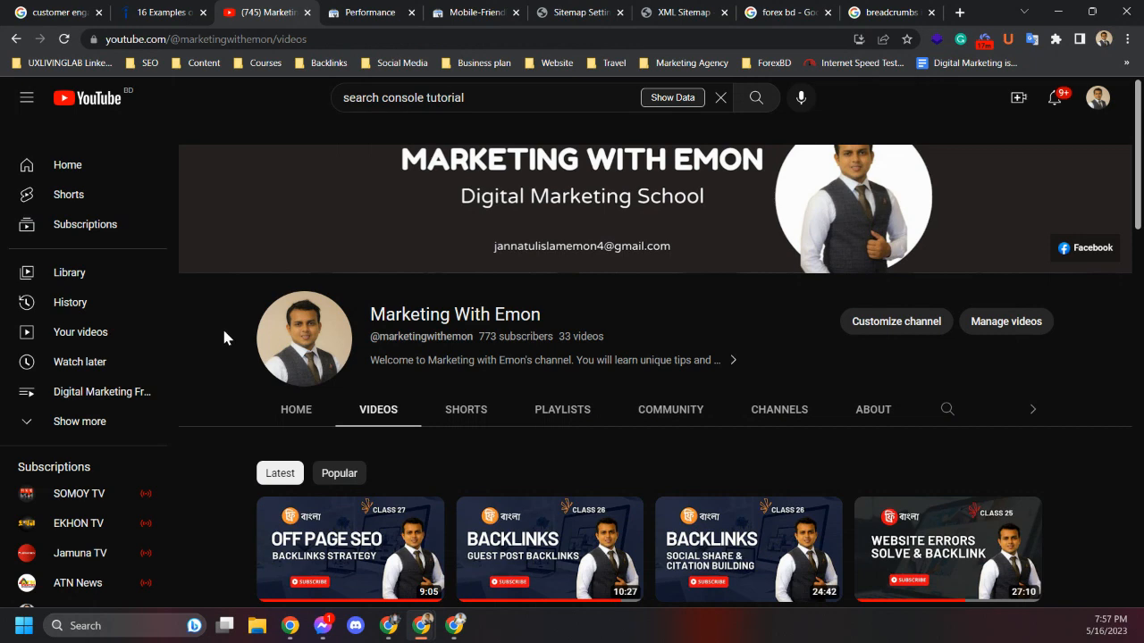
scroll(225, 337, down, 3)
scroll(224, 337, up, 3)
scroll(224, 337, down, 2)
scroll(224, 336, up, 2)
click(568, 410)
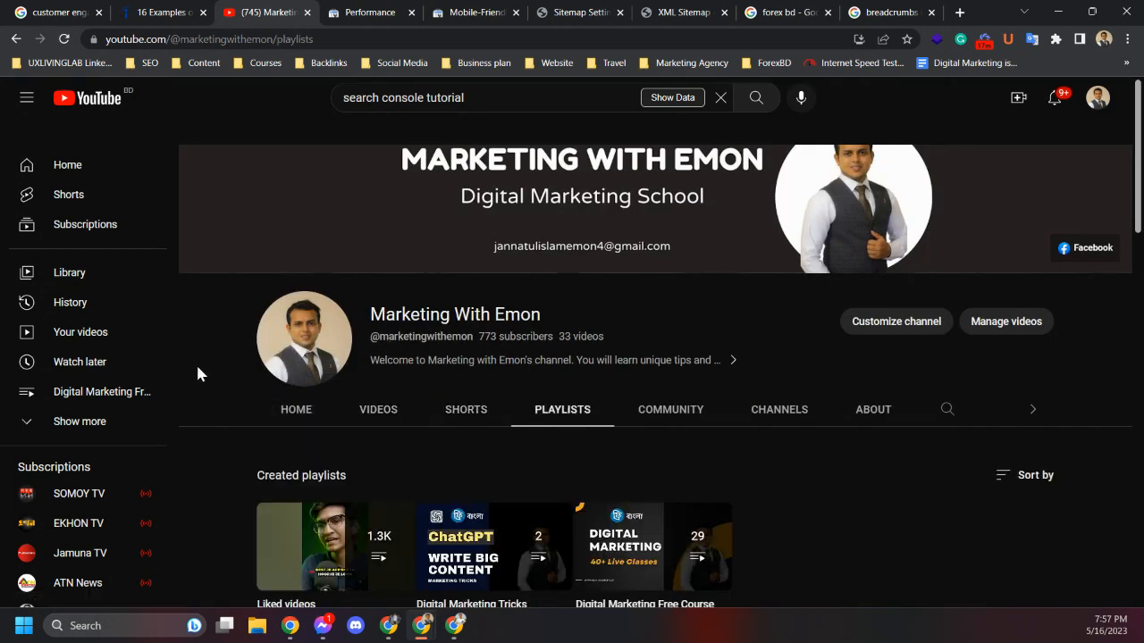
scroll(196, 363, down, 2)
mouse_move(517, 408)
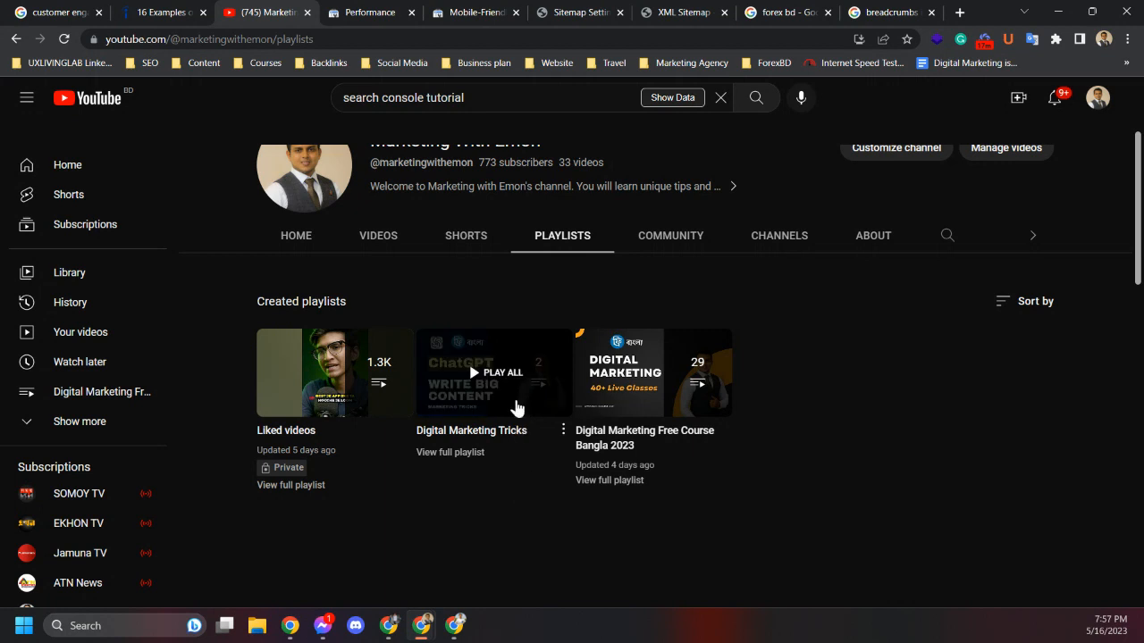